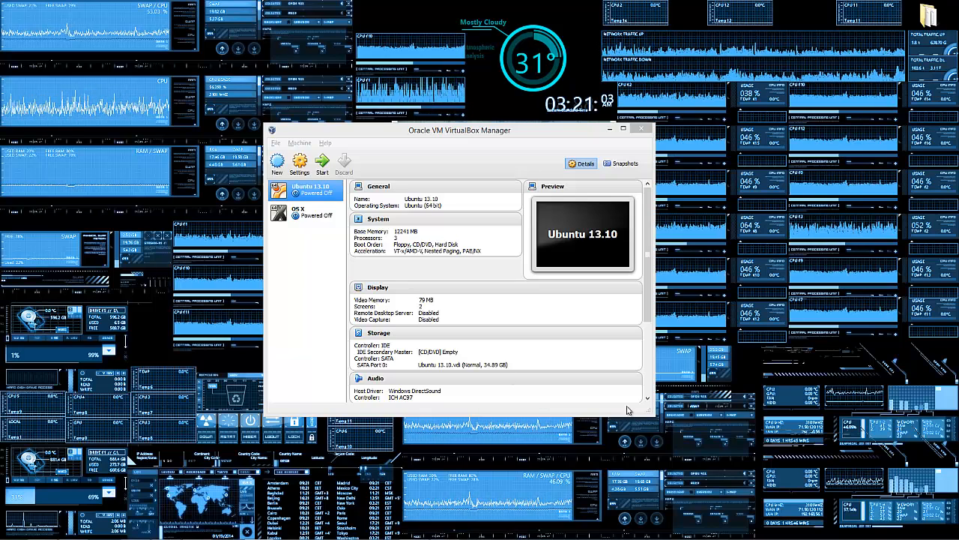
Step: View the VirtualBox version information from the Help menu, then close it
left_click(325, 142)
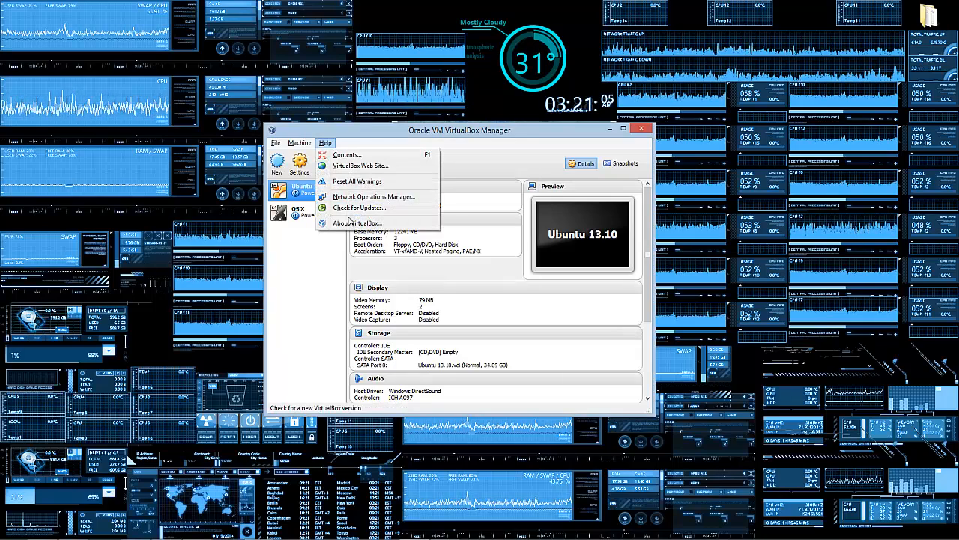
left_click(345, 224)
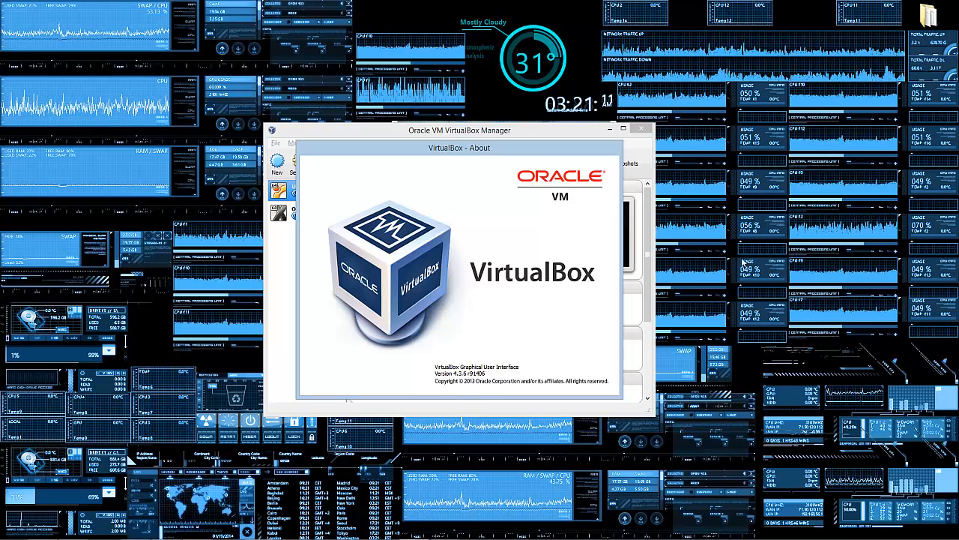
left_click(778, 268)
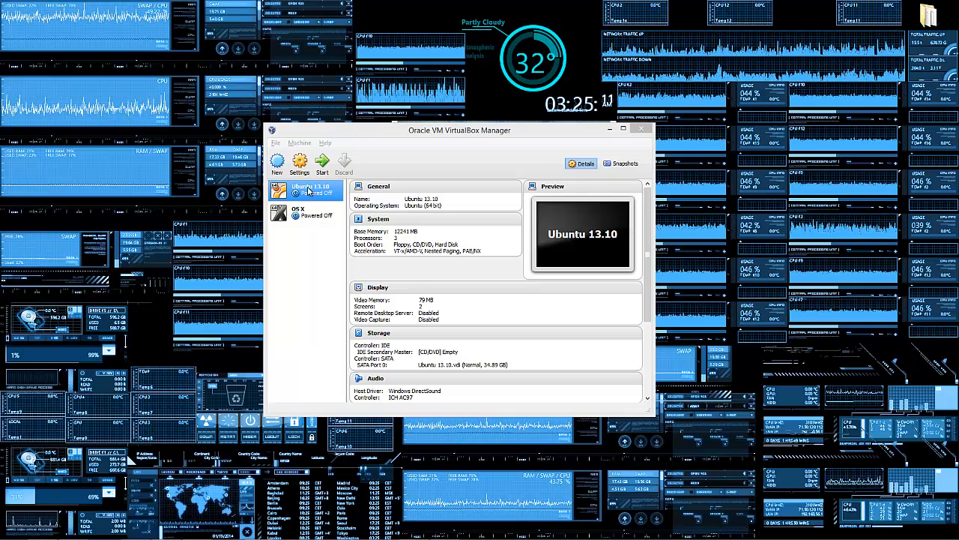
Step: Start the Ubuntu 13.10 VM and unlock its encrypted disk with the passphrase
double_click(307, 191)
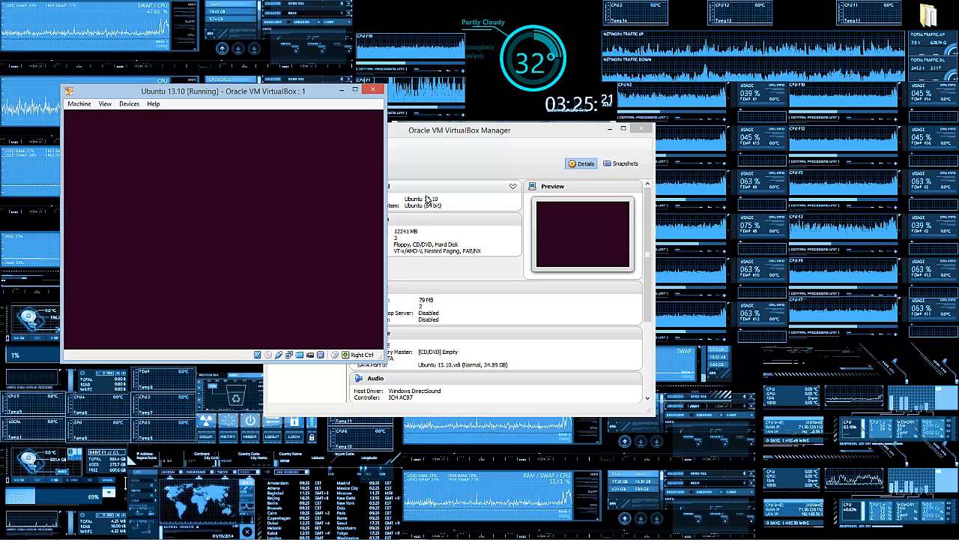
type("••••••")
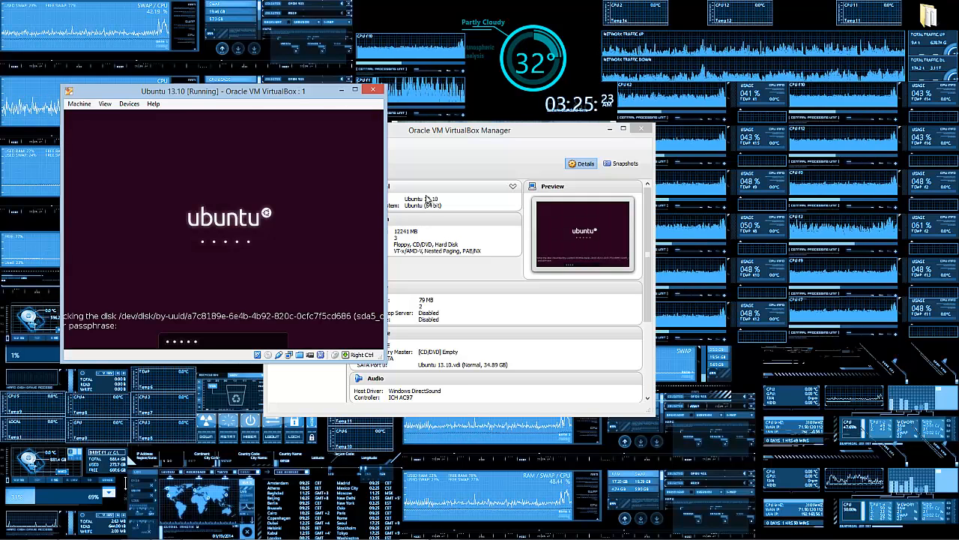
key("Return")
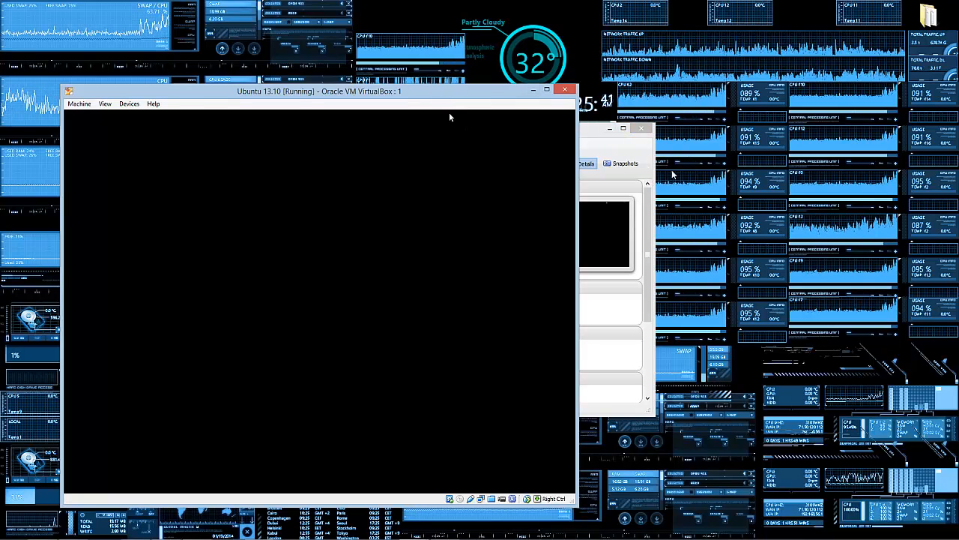
Step: Bring the Ubuntu VM window forward, open and close the Dash, and launch Firefox
left_click(619, 152)
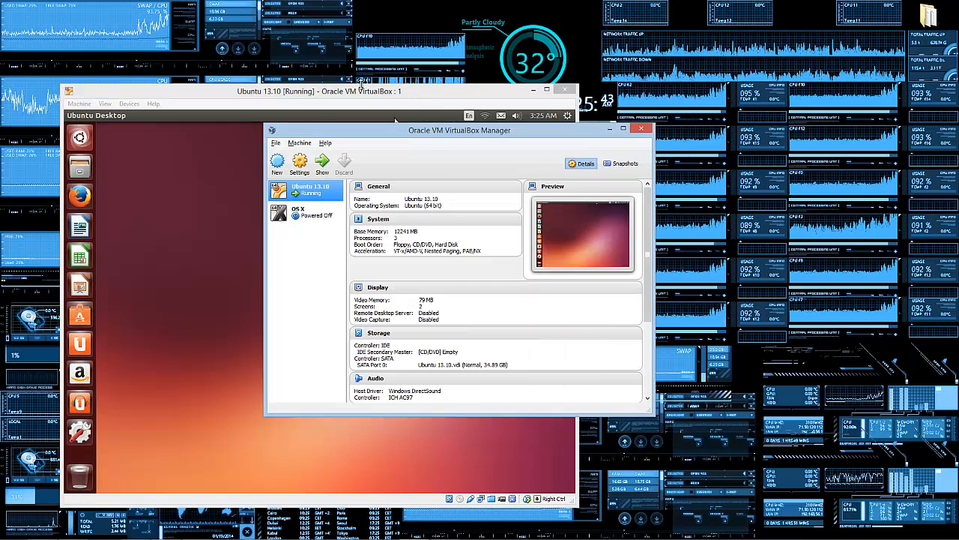
left_click(449, 112)
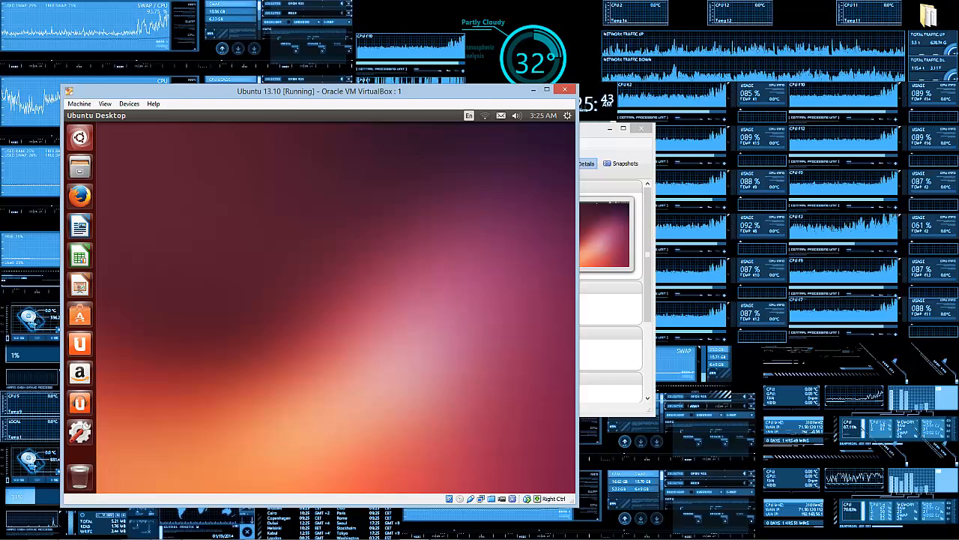
left_click(80, 137)
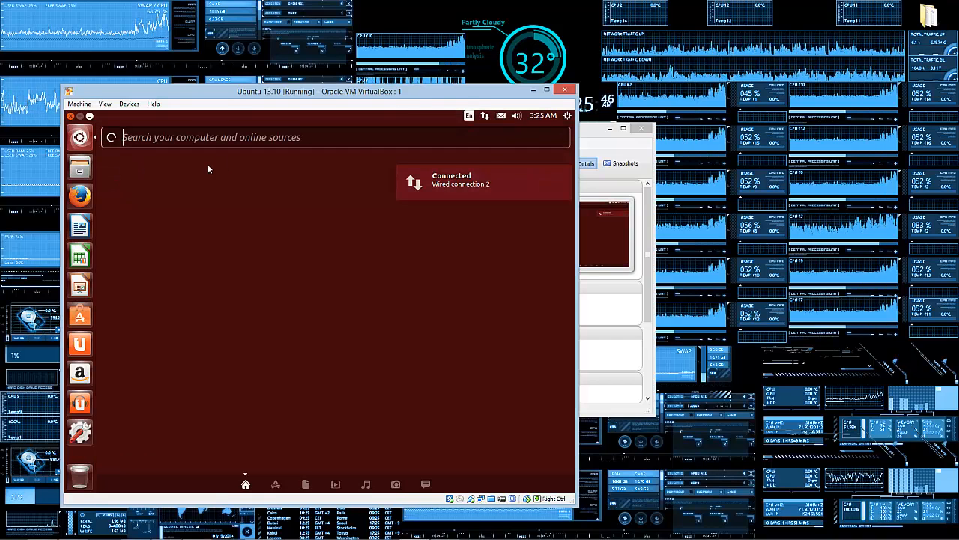
left_click(83, 137)
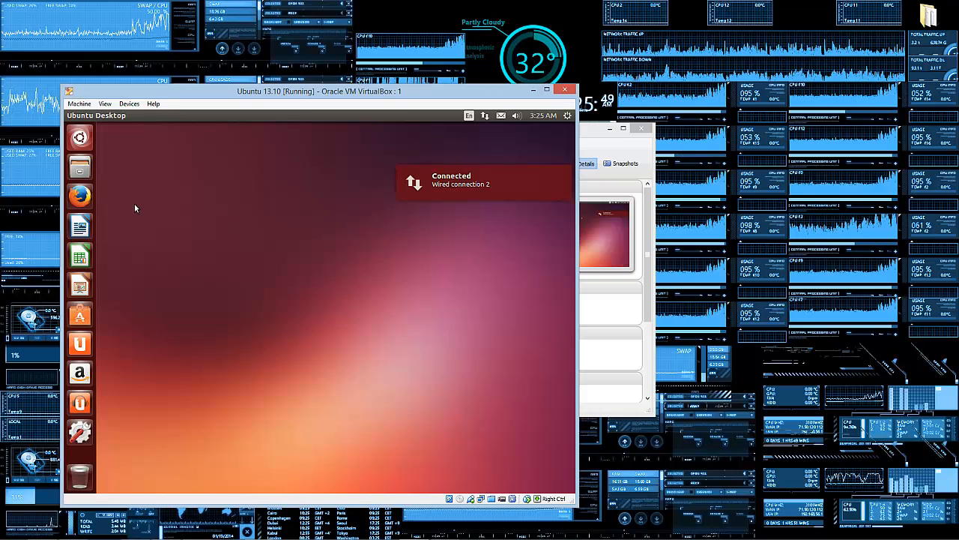
left_click(89, 195)
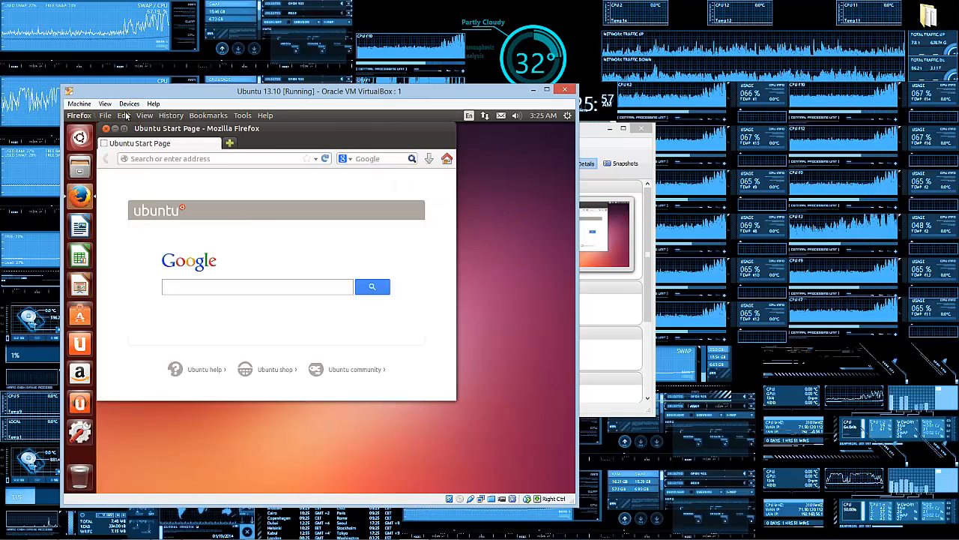
Step: Close the Firefox window inside the Ubuntu guest
left_click(105, 129)
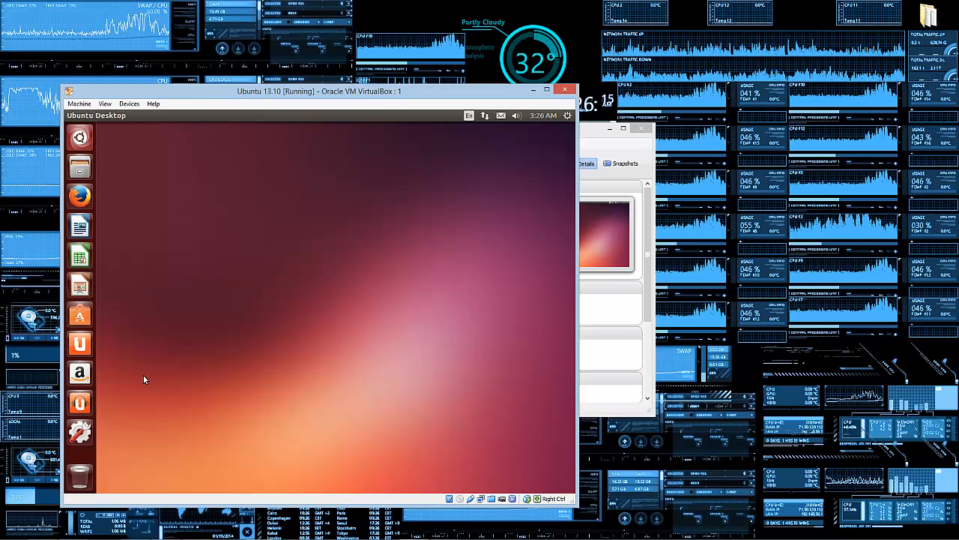
Step: Close the Ubuntu 13.10 VM window, choosing Power off the machine and confirming
left_click(566, 90)
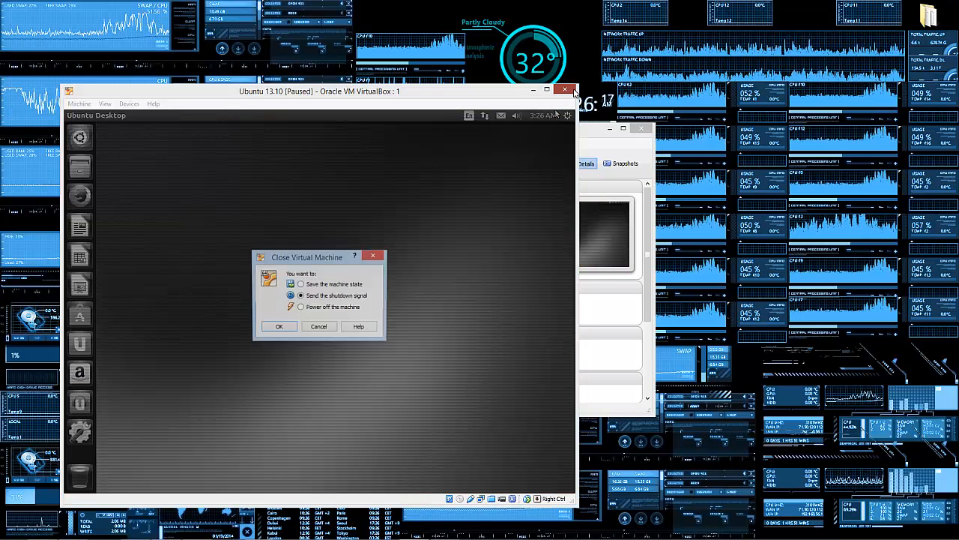
left_click(301, 308)
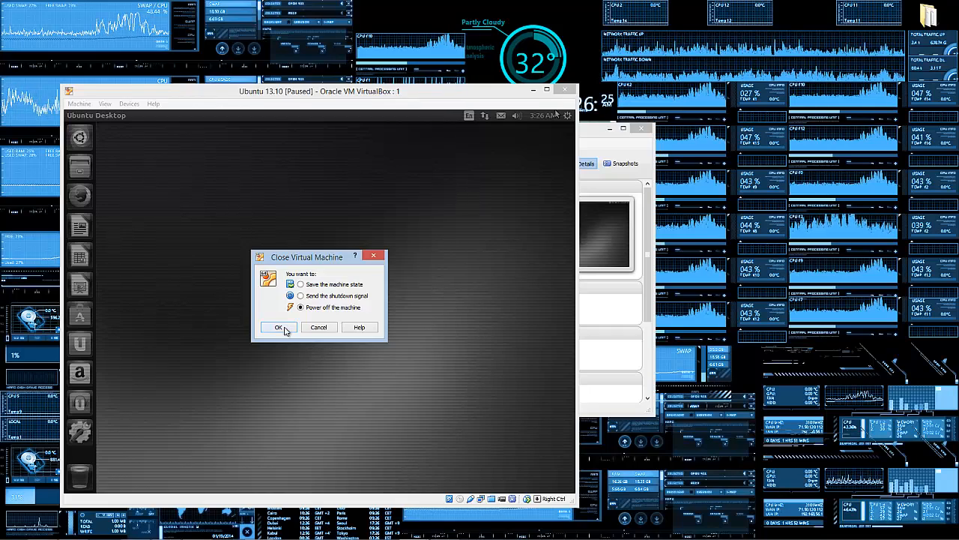
left_click(278, 327)
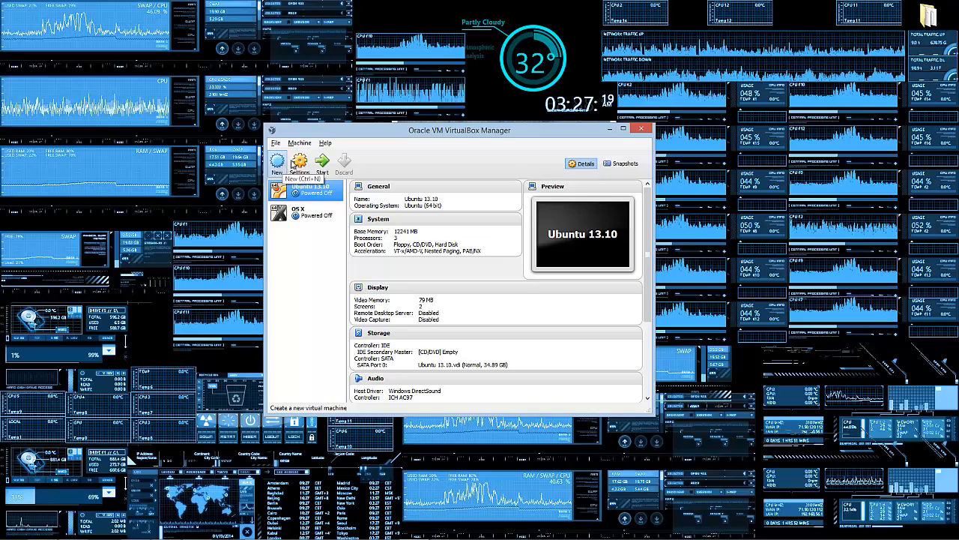
Step: Move the Manager window up and right, then view and close About VirtualBox
left_click_drag(376, 134, 402, 127)
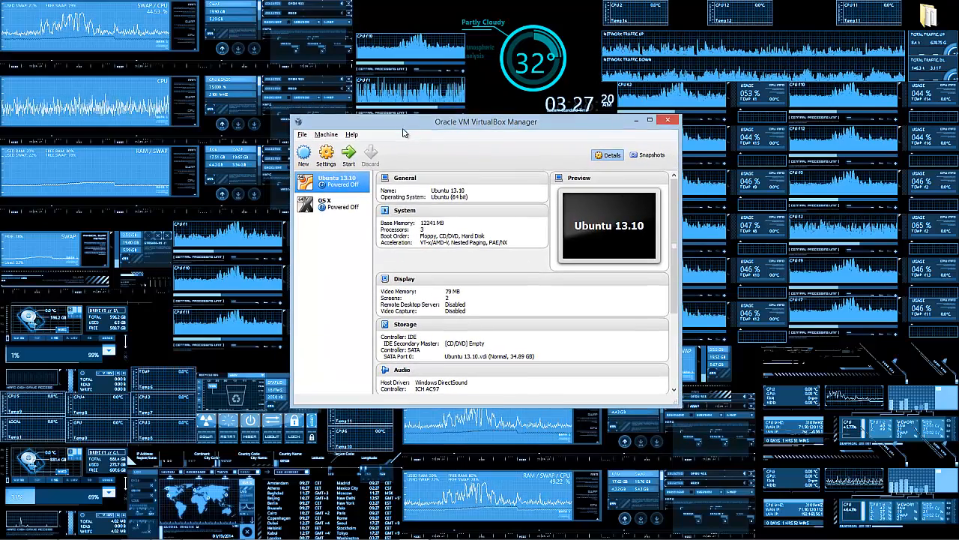
left_click(352, 133)
left_click(341, 212)
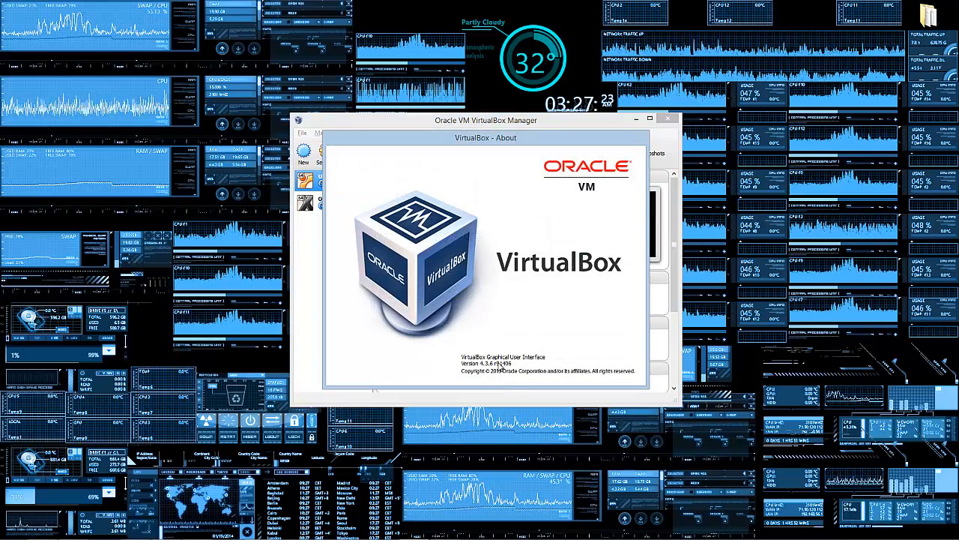
left_click(484, 186)
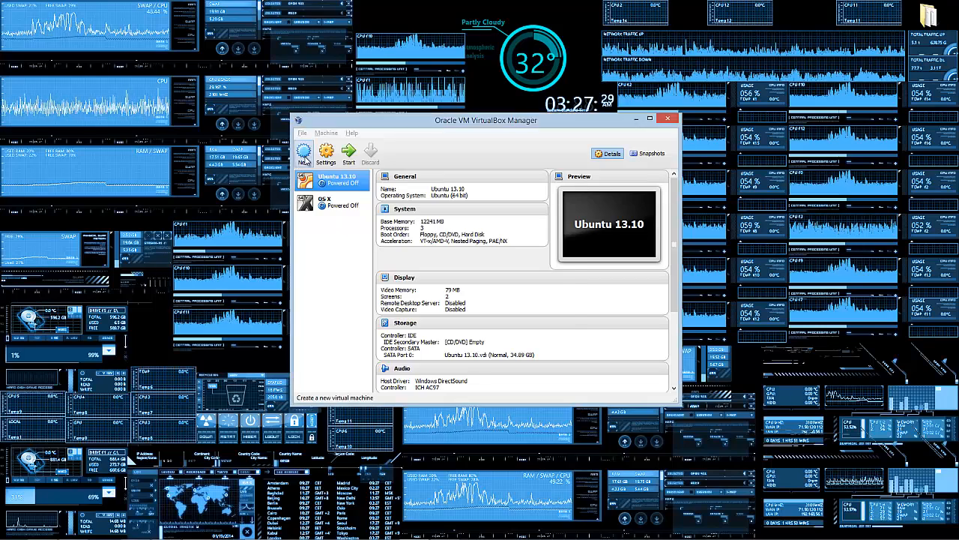
Step: Start a new virtual machine and, after trying other names, name it 'ubu'
left_click(304, 156)
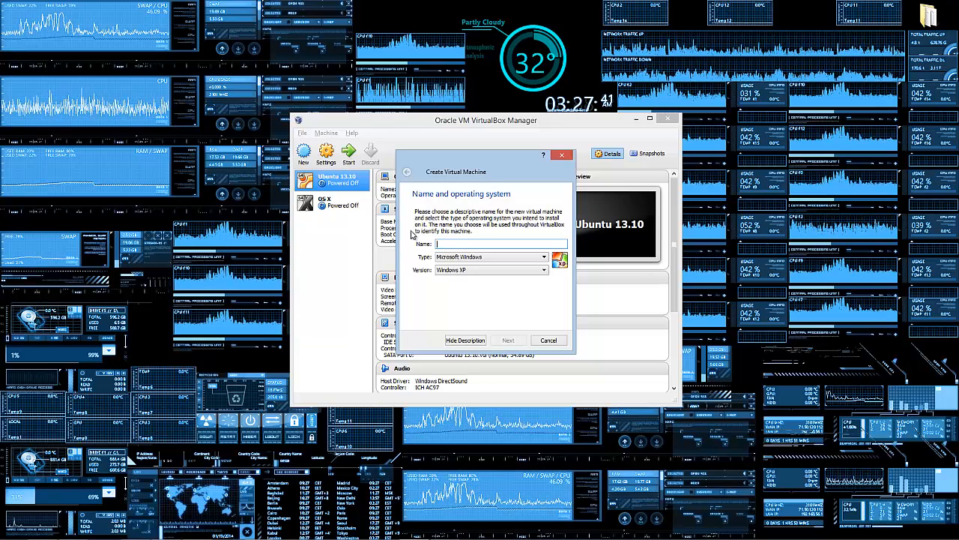
type("u")
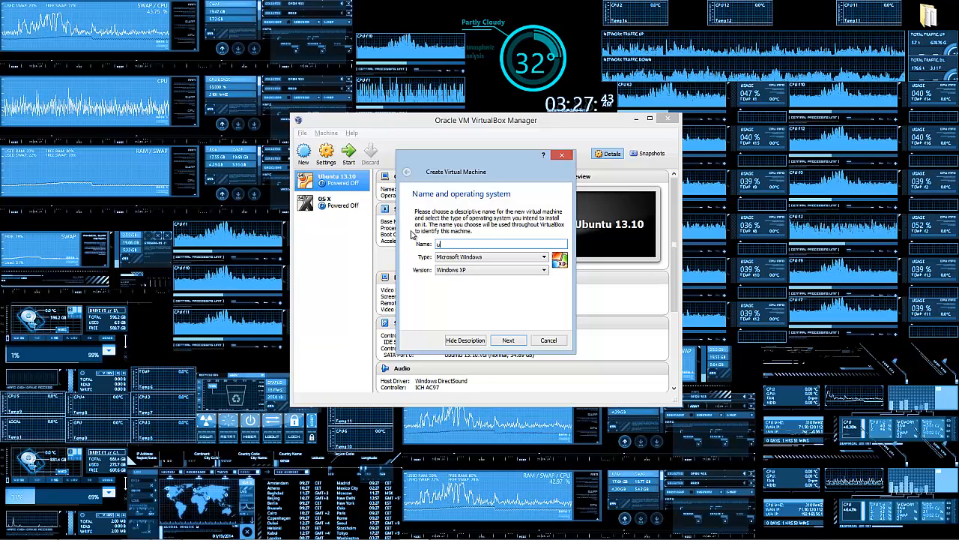
type("b")
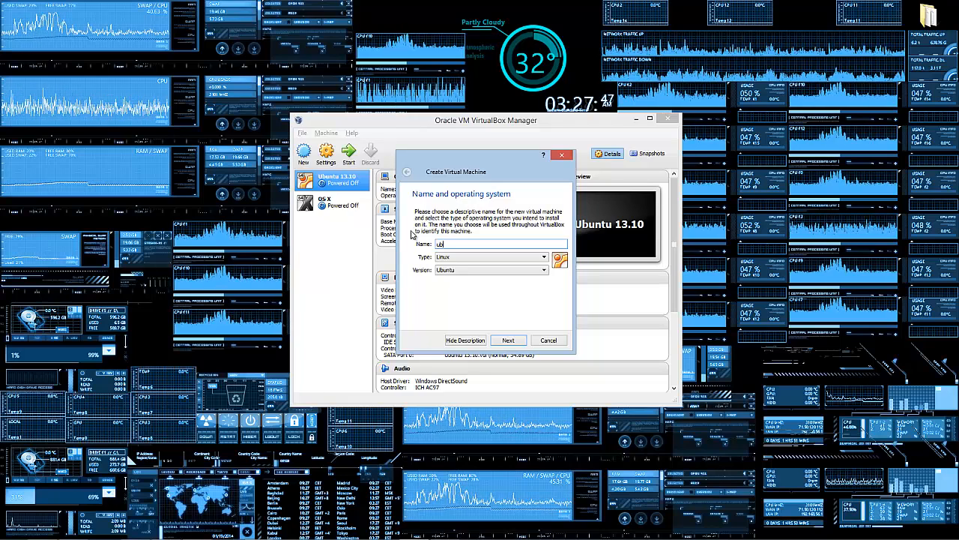
key("BackSpace")
key("BackSpace")
type("red")
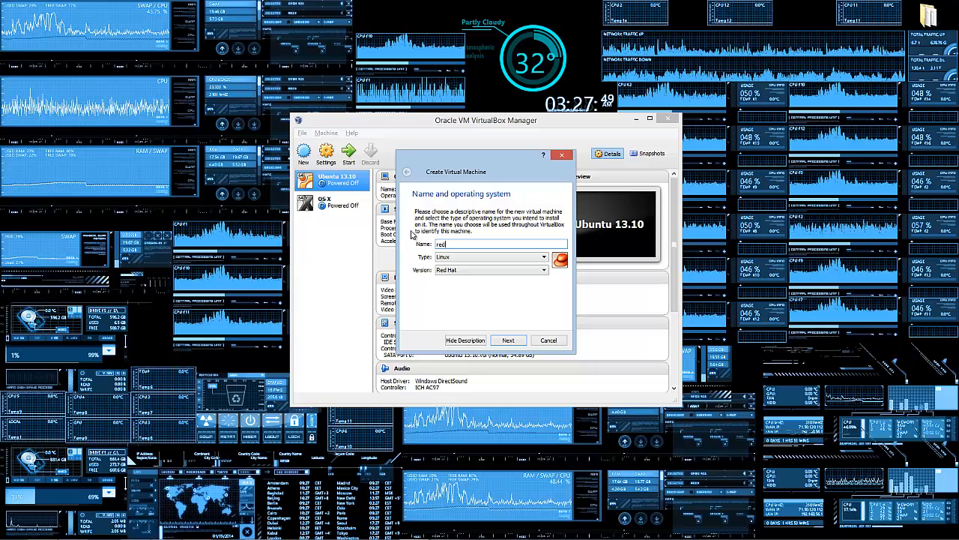
key("BackSpace")
key("BackSpace")
key("BackSpace")
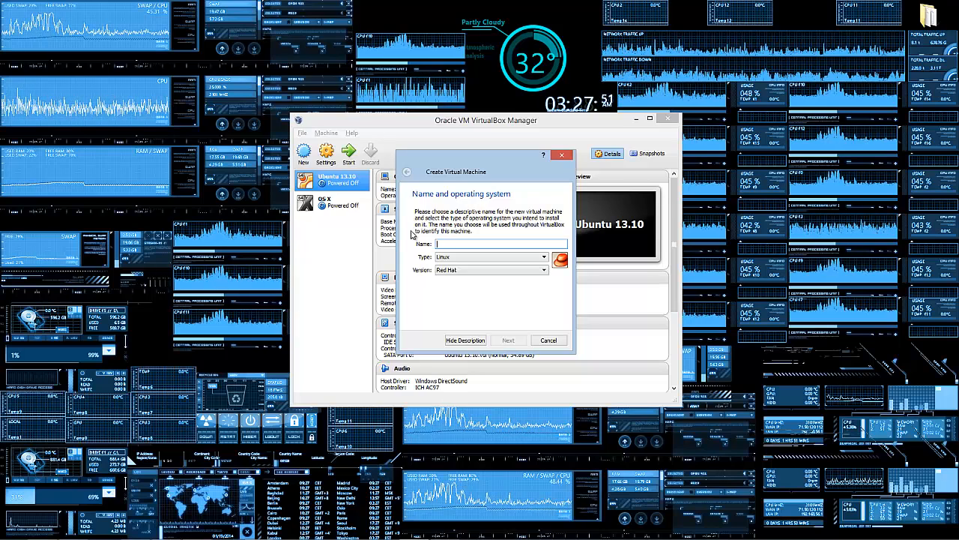
type("osx")
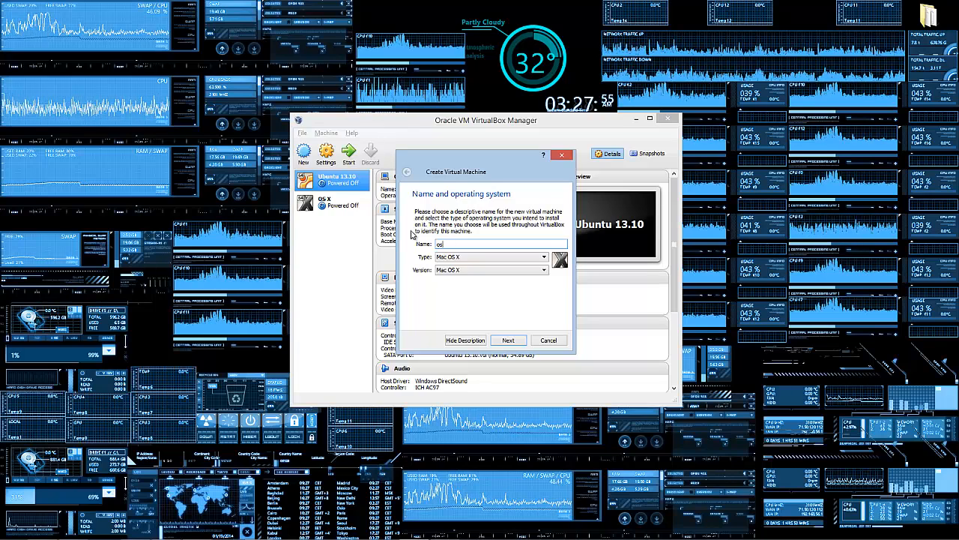
key("BackSpace")
key("BackSpace")
type("ubun")
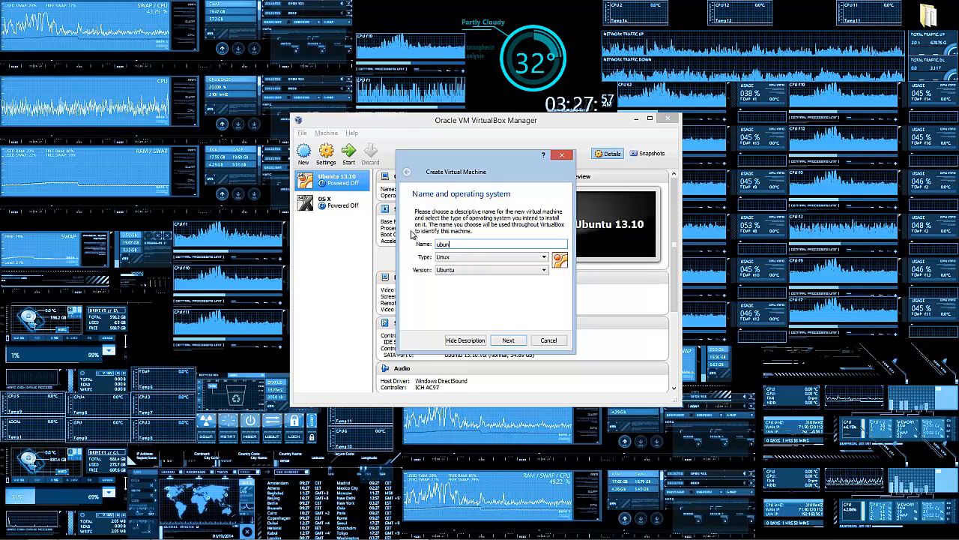
type("t")
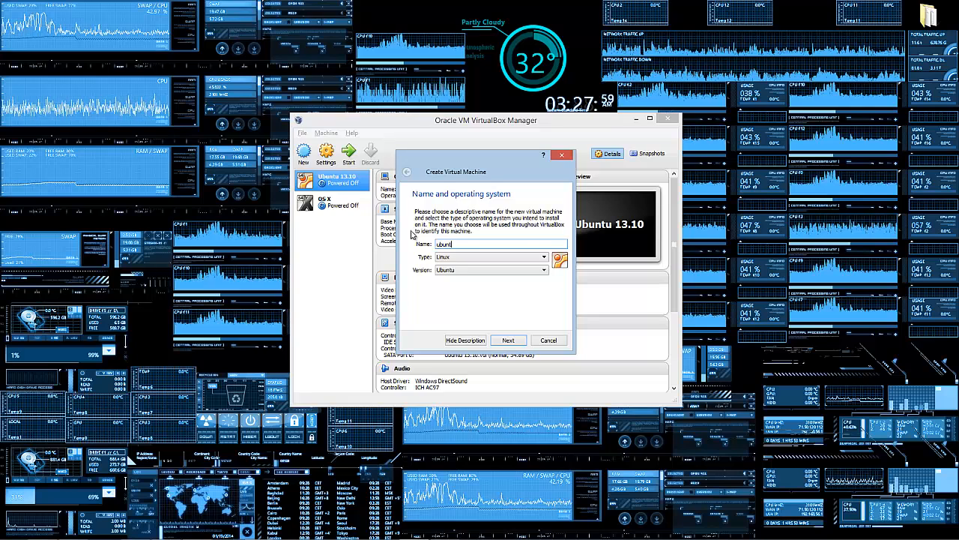
key("BackSpace")
key("BackSpace")
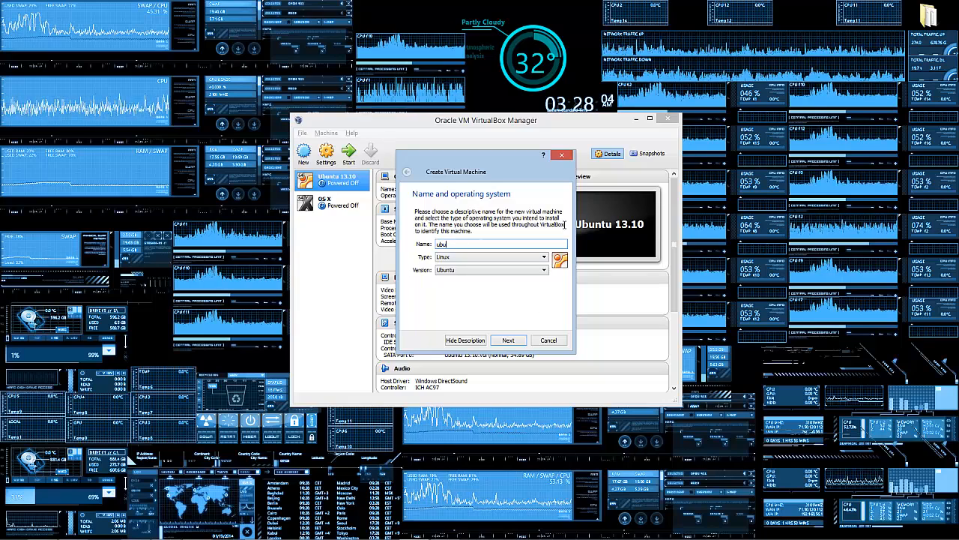
Step: Try Ubuntu (64 bit) as the version, revert to plain Ubuntu, and continue
left_click(491, 270)
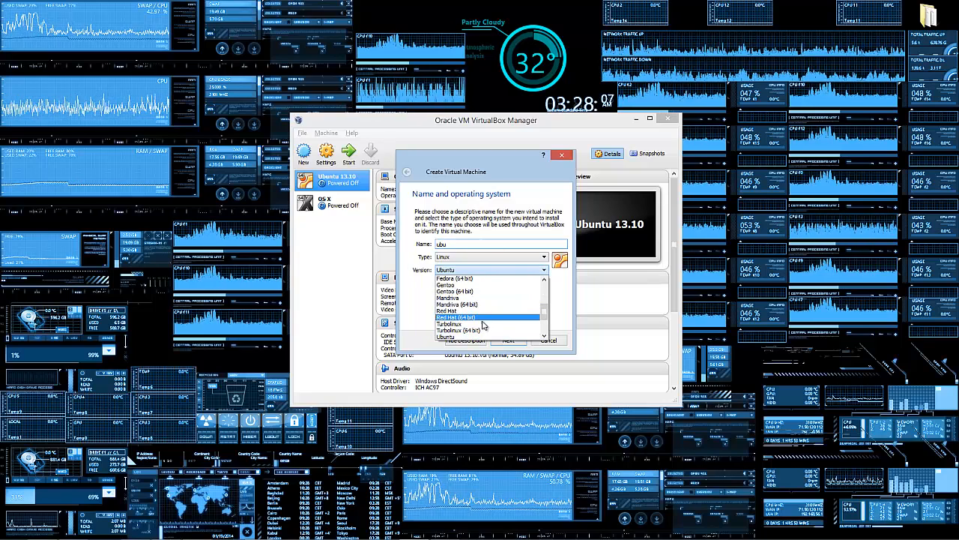
scroll(459, 292, "down", 1)
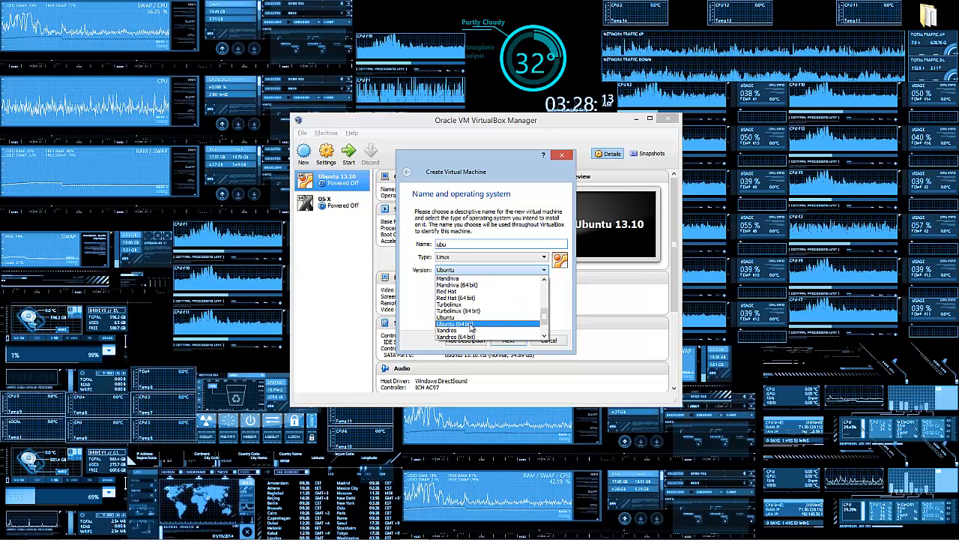
left_click(470, 325)
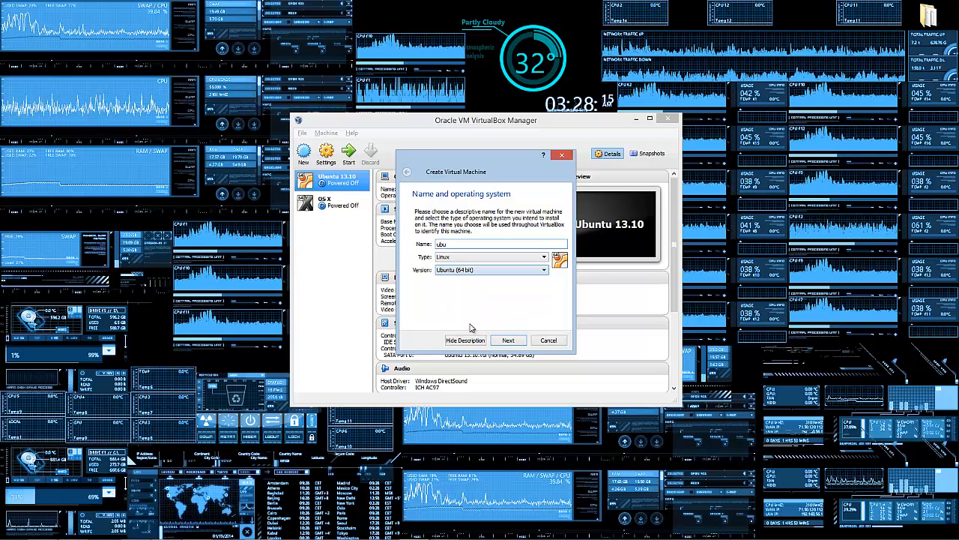
left_click(463, 271)
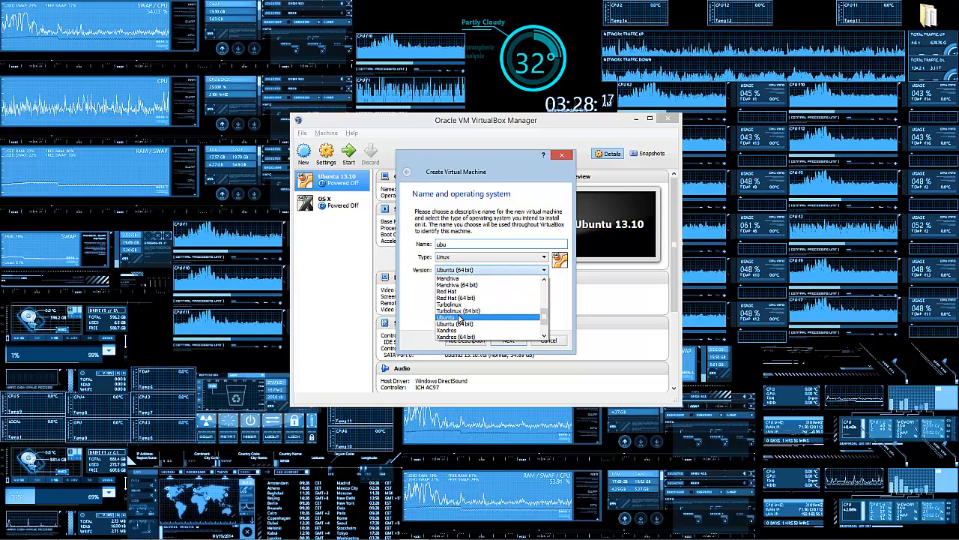
left_click(461, 317)
left_click(469, 272)
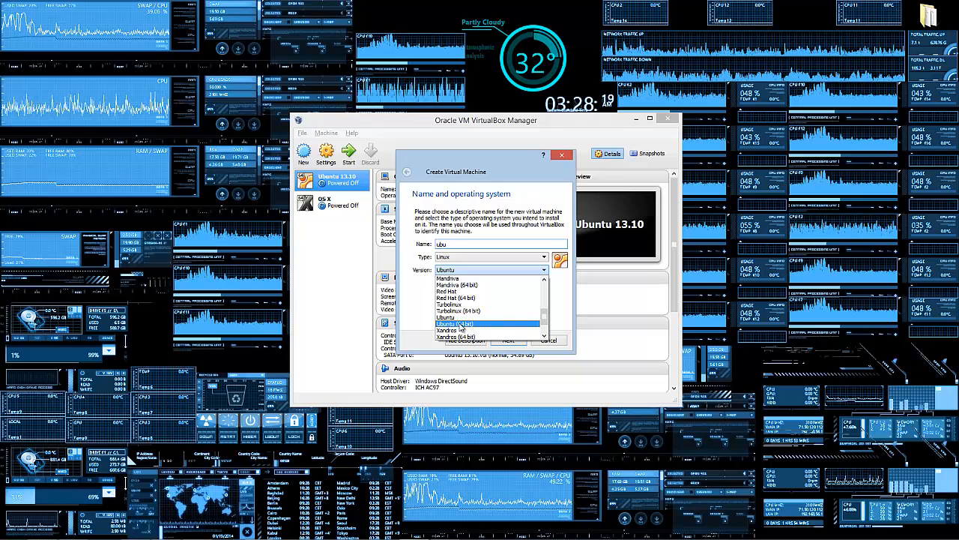
left_click(457, 318)
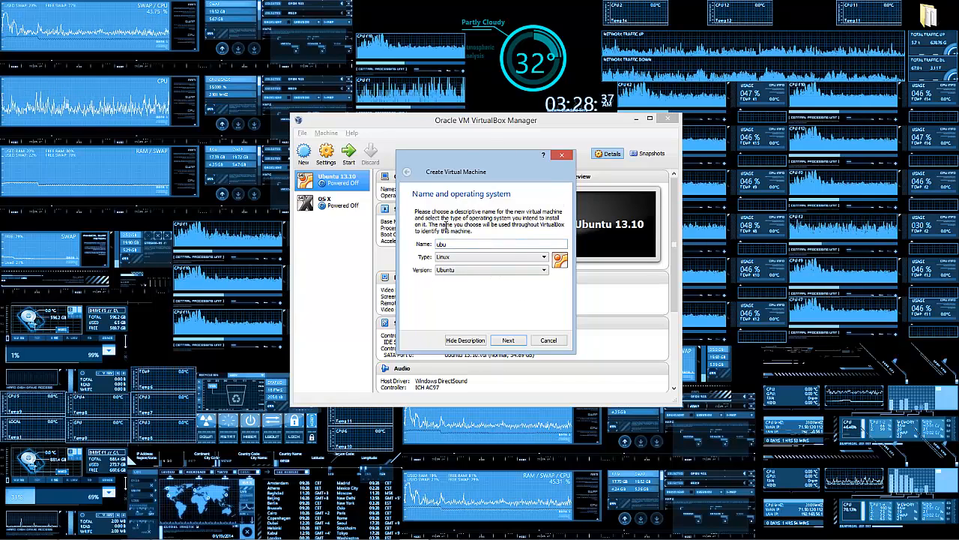
left_click(508, 340)
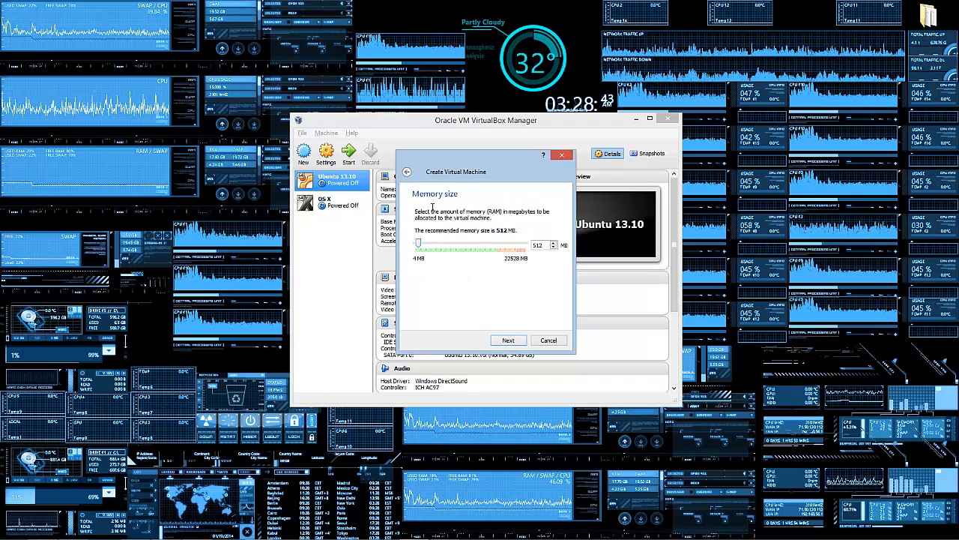
Step: Raise the ubu machine's memory to 12138 MB and advance to the Hard drive page
left_click(459, 245)
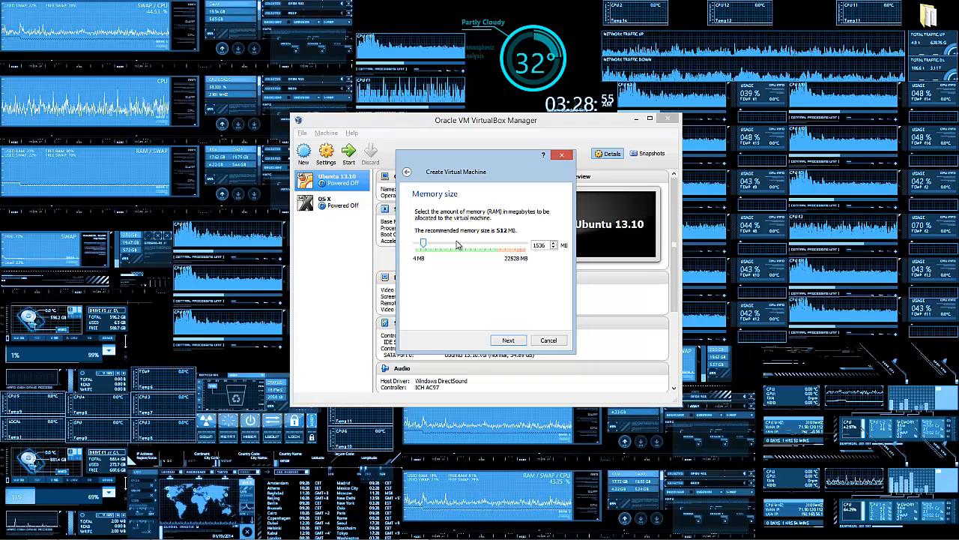
left_click(459, 246)
left_click(459, 245)
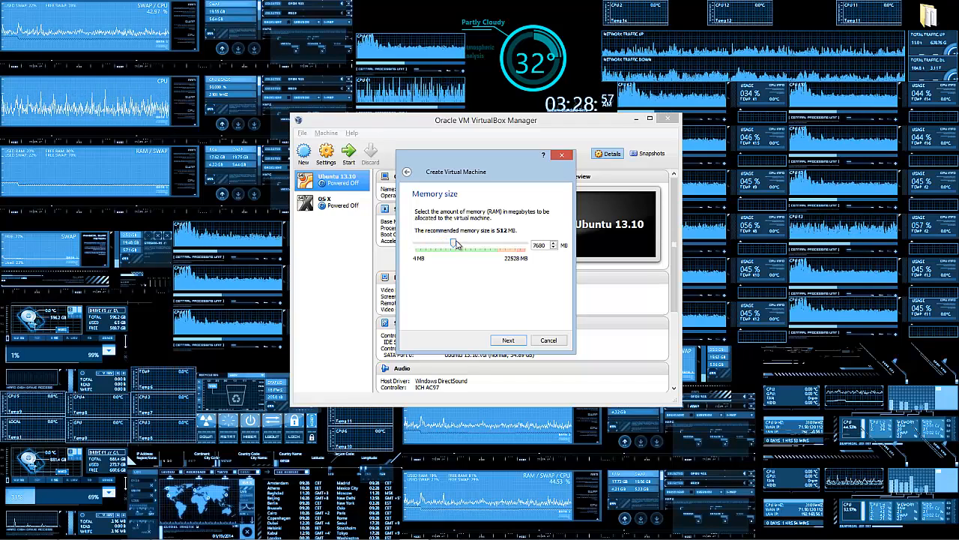
mouse_move(455, 246)
left_mouse_down()
mouse_move(483, 249)
mouse_move(473, 249)
left_mouse_up()
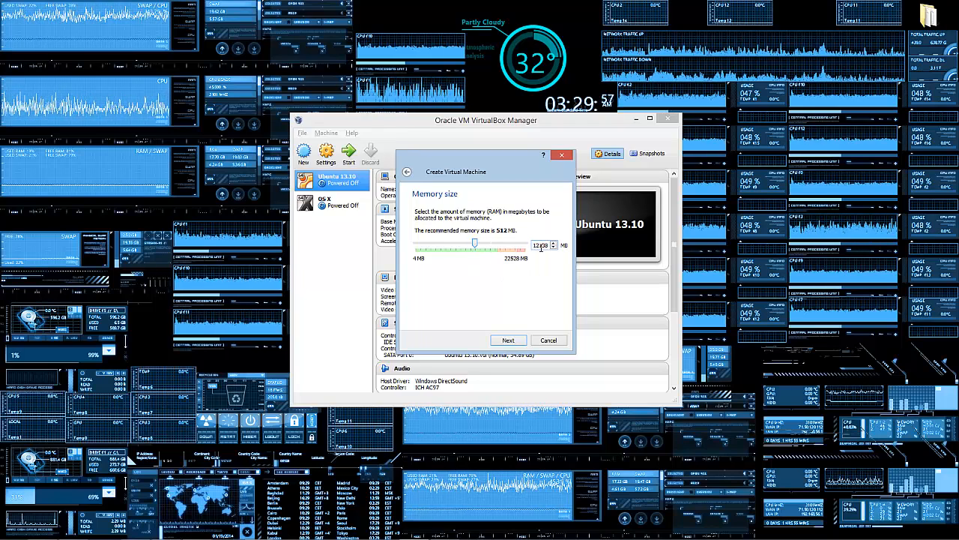
left_click_drag(539, 247, 566, 247)
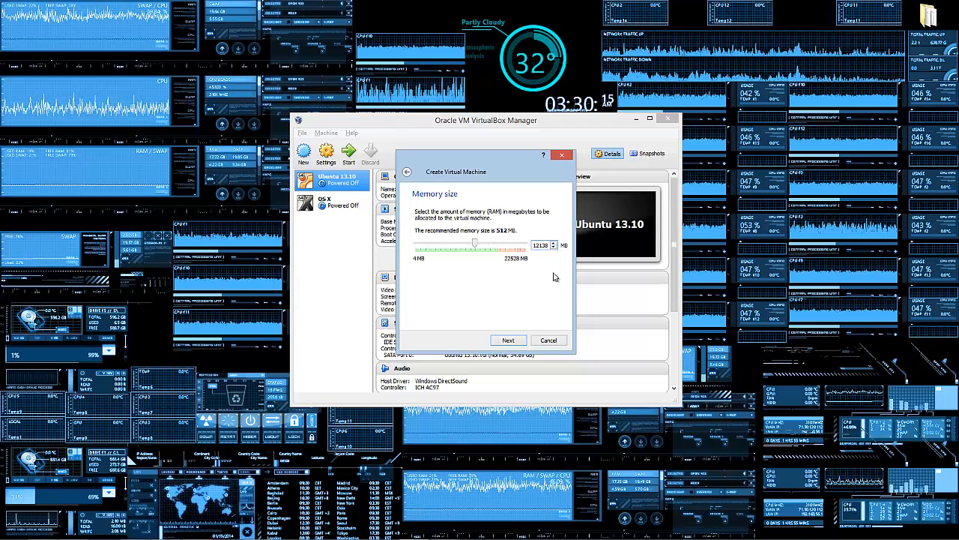
left_click(537, 247)
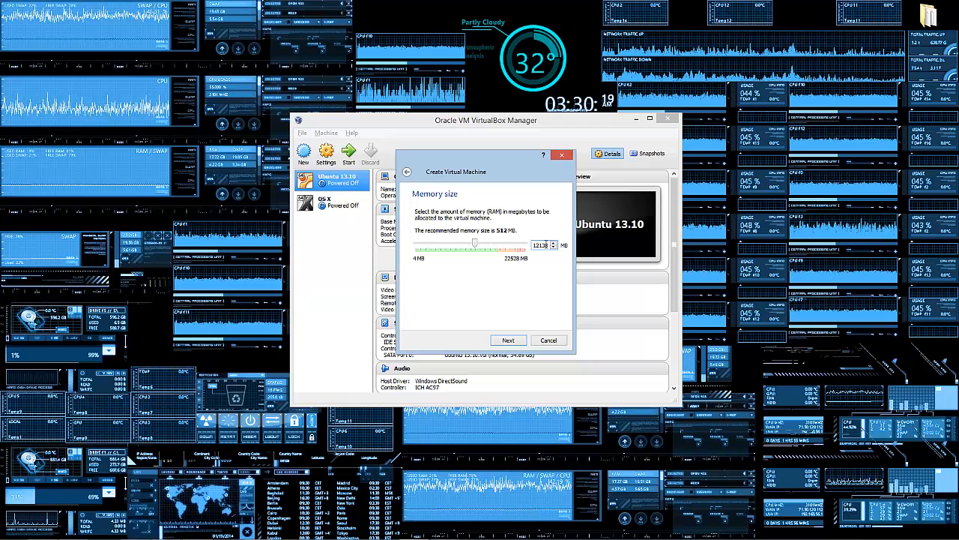
left_click(507, 341)
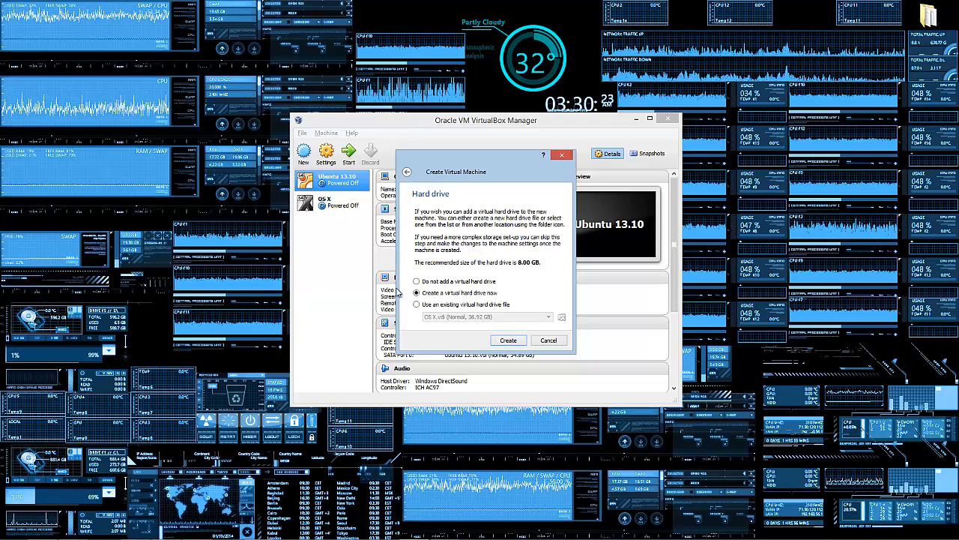
Step: Create a new hard drive as a dynamically allocated VDI file
left_click(515, 339)
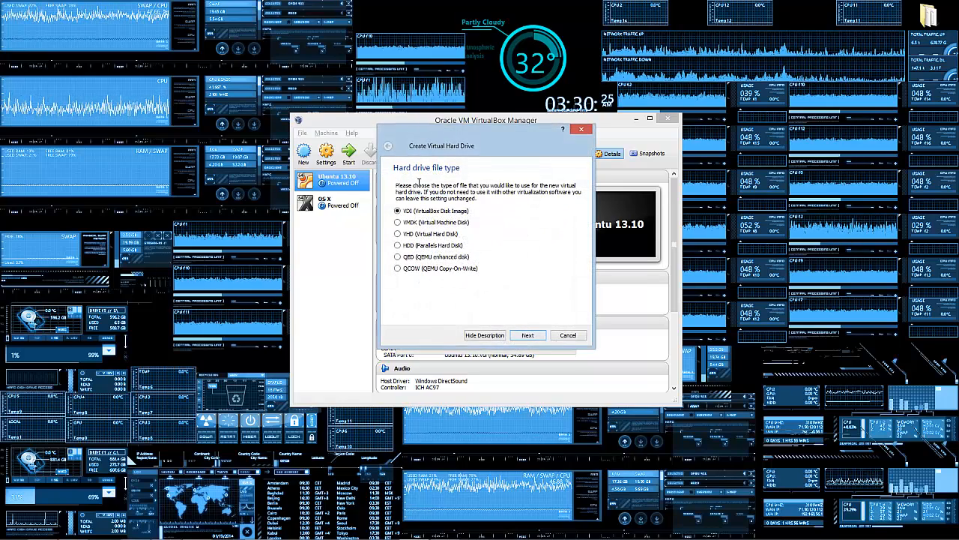
left_click(563, 337)
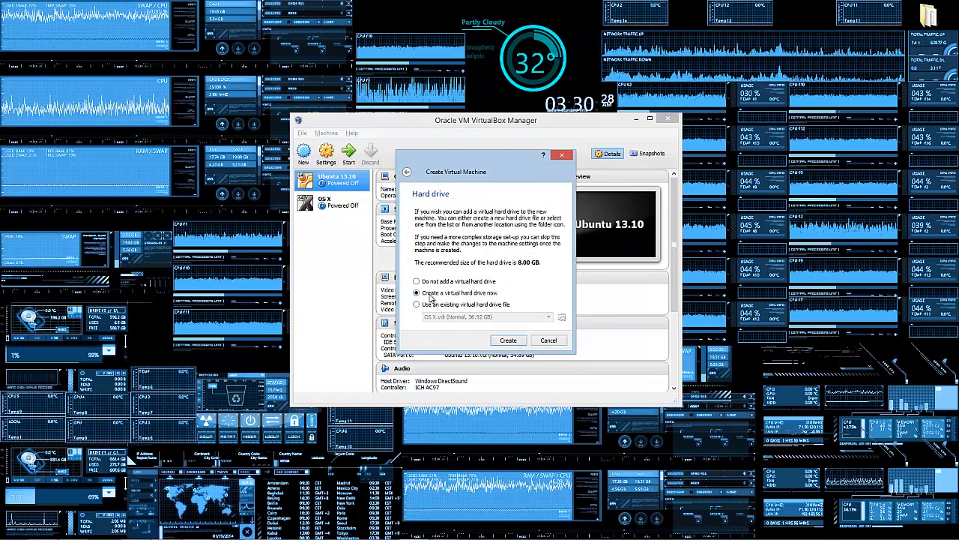
left_click(510, 341)
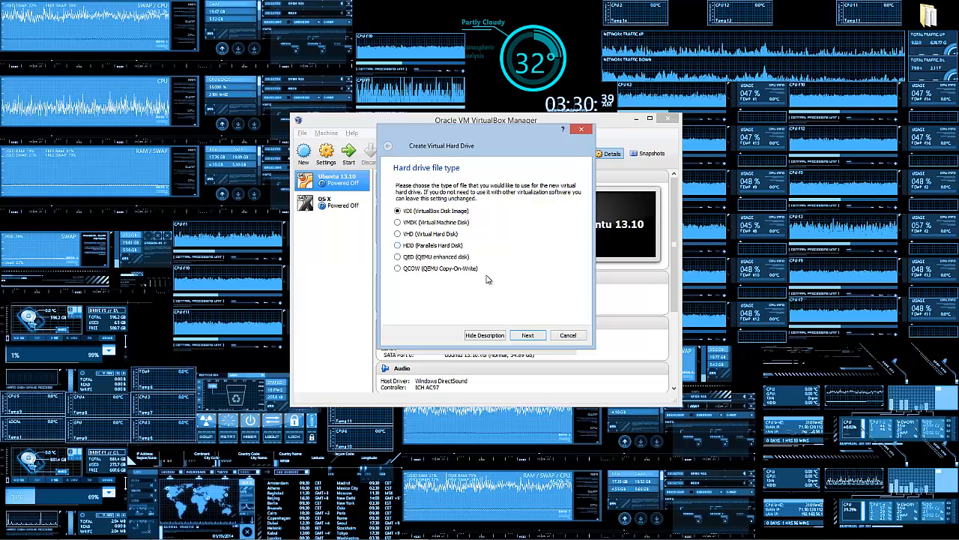
left_click(529, 337)
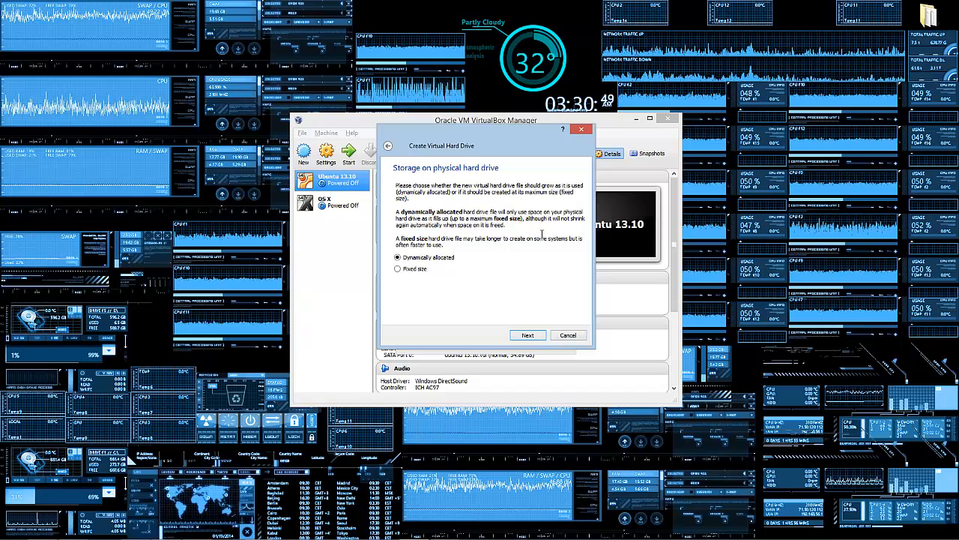
left_click(527, 336)
Step: Name the 8.00 GB hard drive file 'ubu', then open the Windows Start menu
type("ubu")
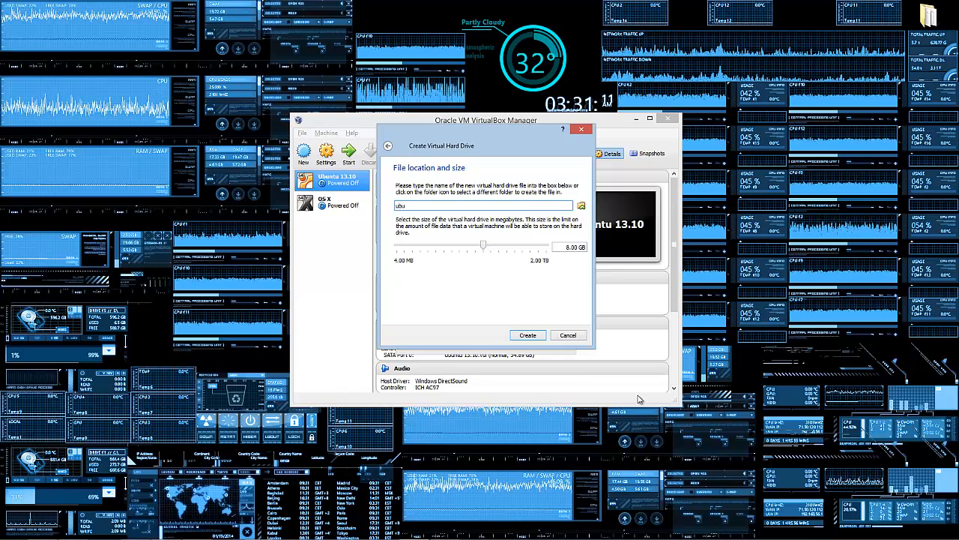
left_click(664, 462)
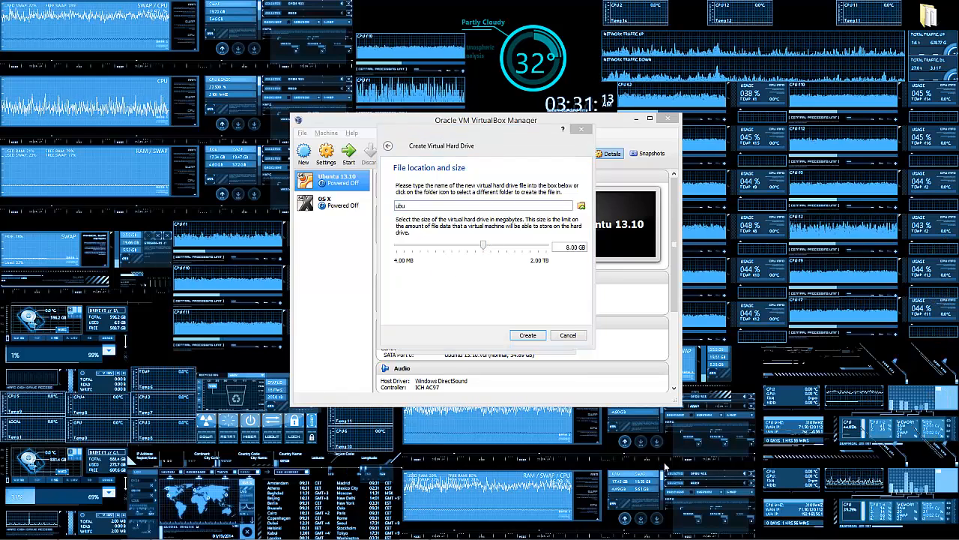
key("super")
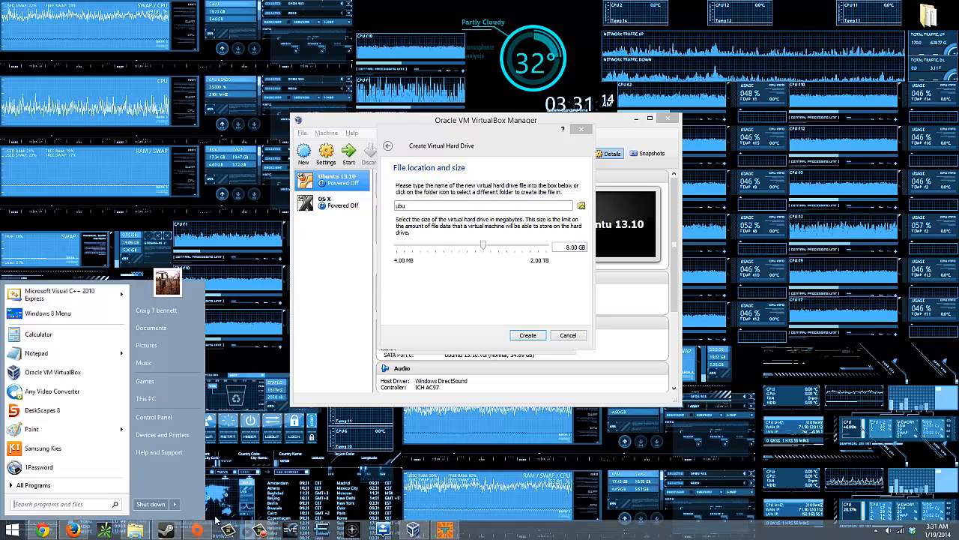
Step: Check This PC's free space (OS (C:) 606 GB free of 881 GB), then minimize Explorer
left_click(136, 531)
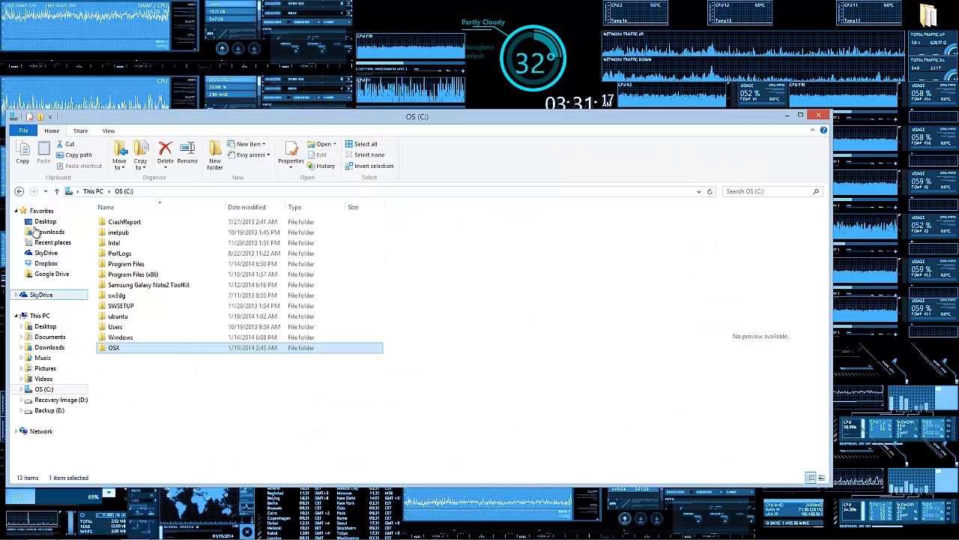
left_click(95, 191)
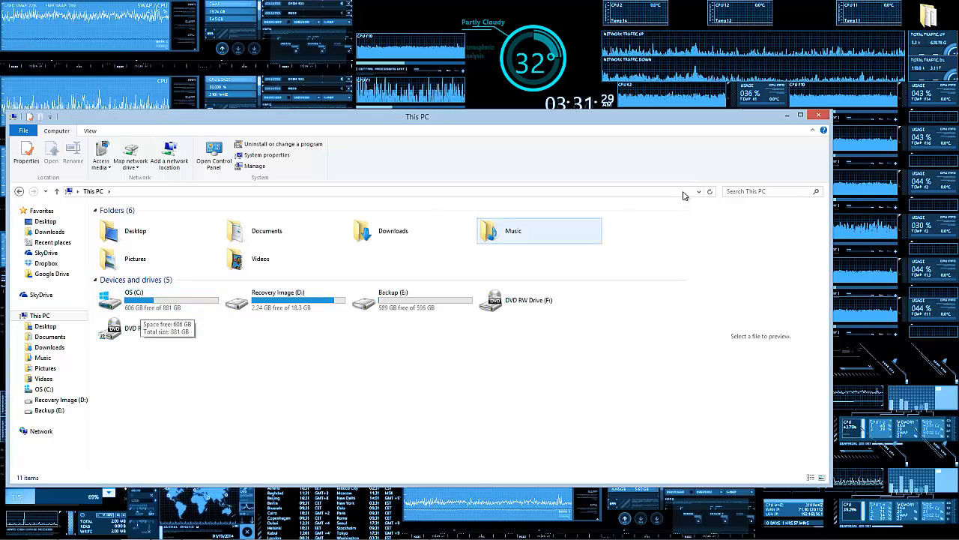
left_click(785, 117)
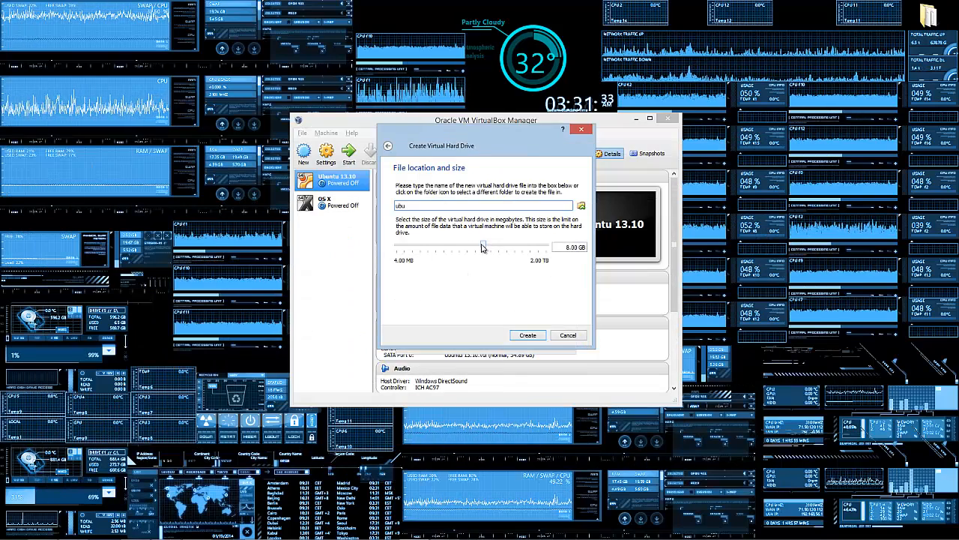
Step: Set the virtual disk size to 9.47 GB and create the ubu machine
left_click_drag(490, 250, 462, 249)
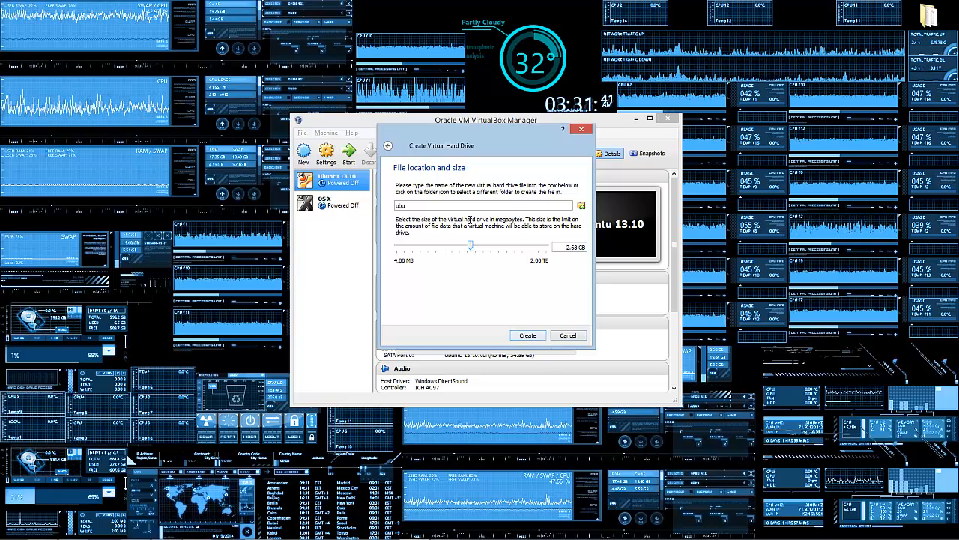
left_click_drag(470, 248, 486, 248)
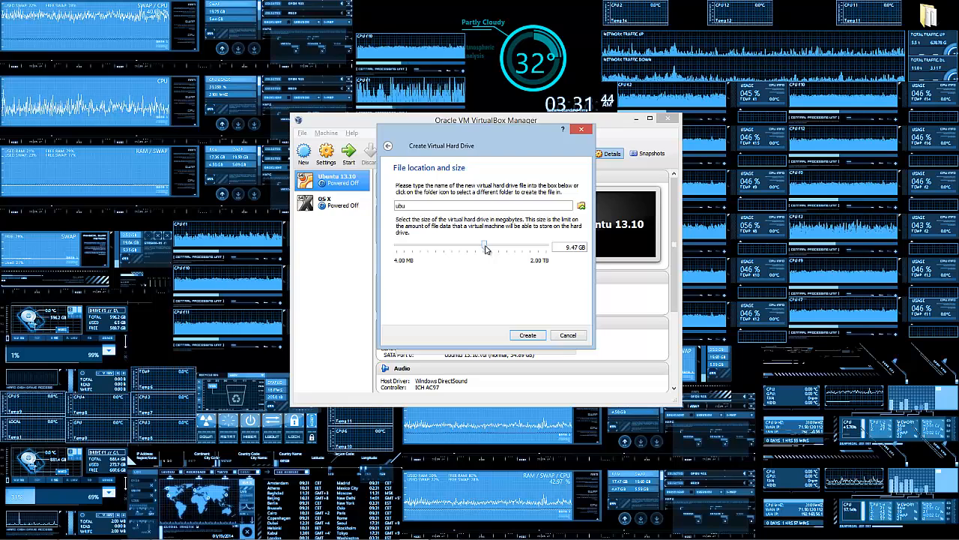
left_click(528, 335)
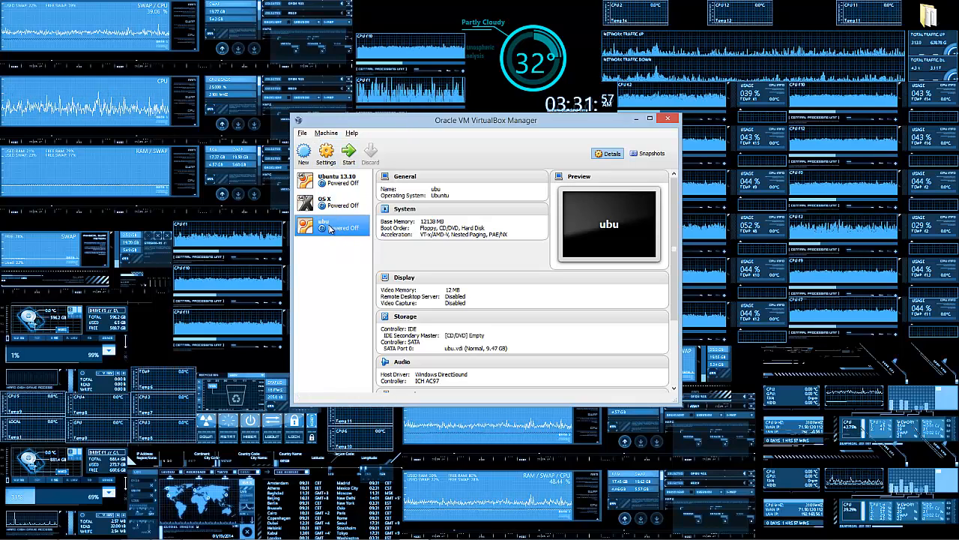
Step: Open the ubu machine's Settings from its context menu at the System page
left_click(326, 153)
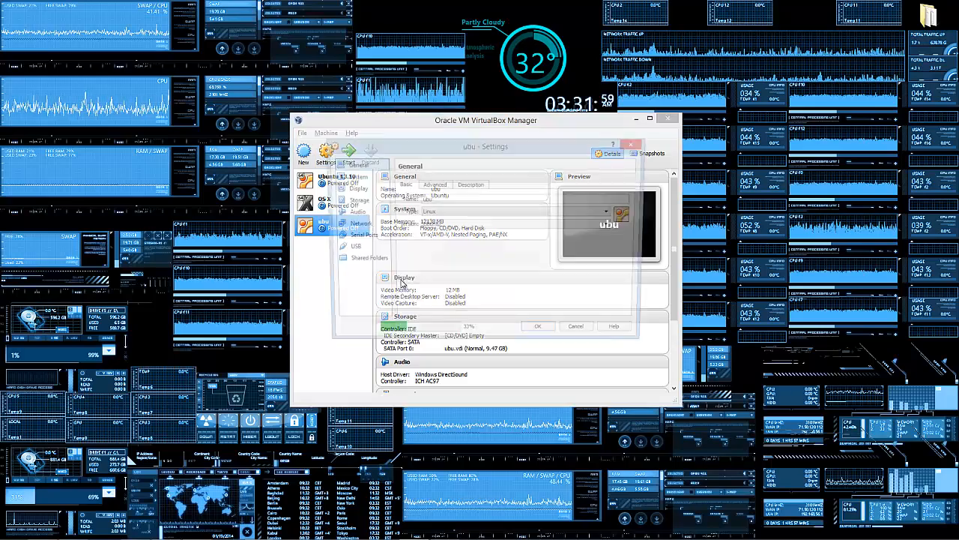
key("Escape")
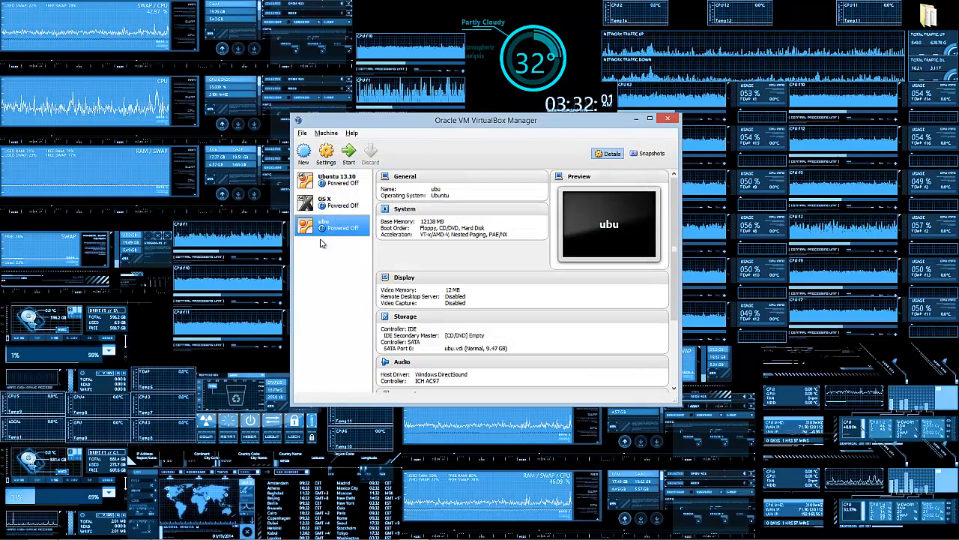
right_click(335, 227)
left_click(361, 240)
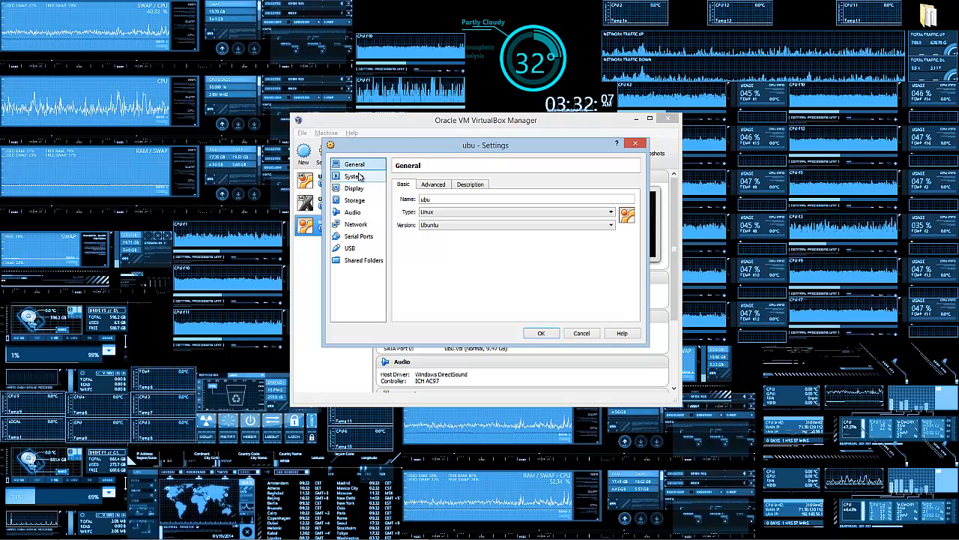
left_click(358, 177)
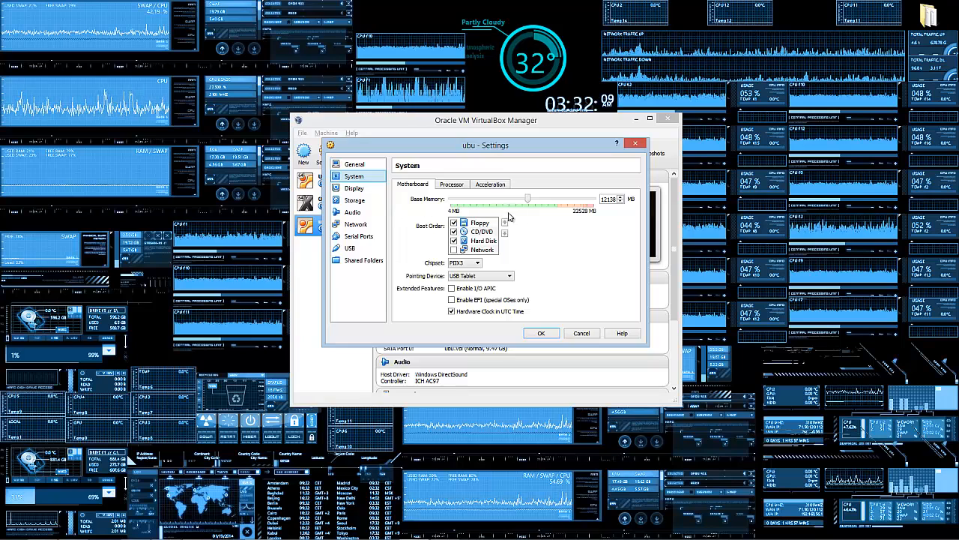
Step: Set the boot order to Hard Disk, CD/DVD, Network, with Floppy unticked and moved last
left_click(460, 233)
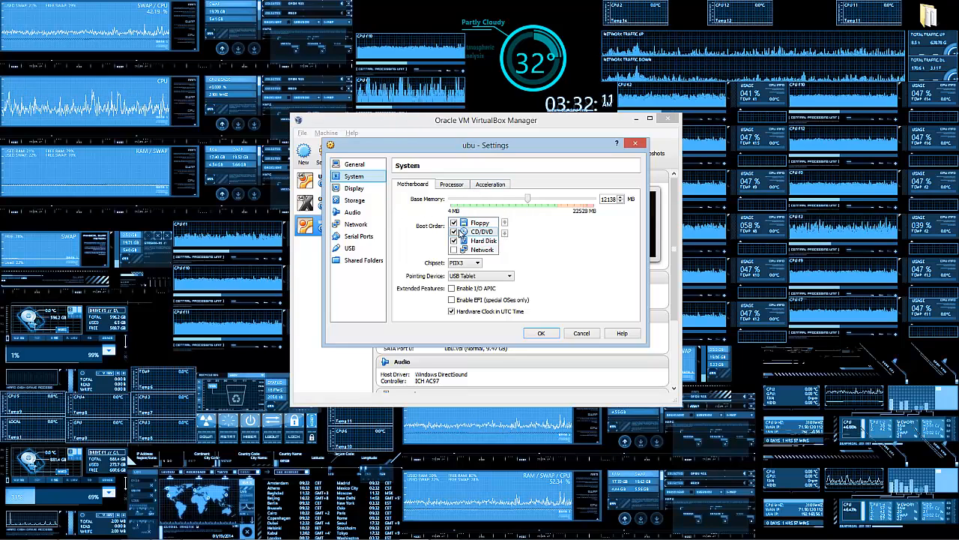
left_click(454, 224)
left_click(454, 250)
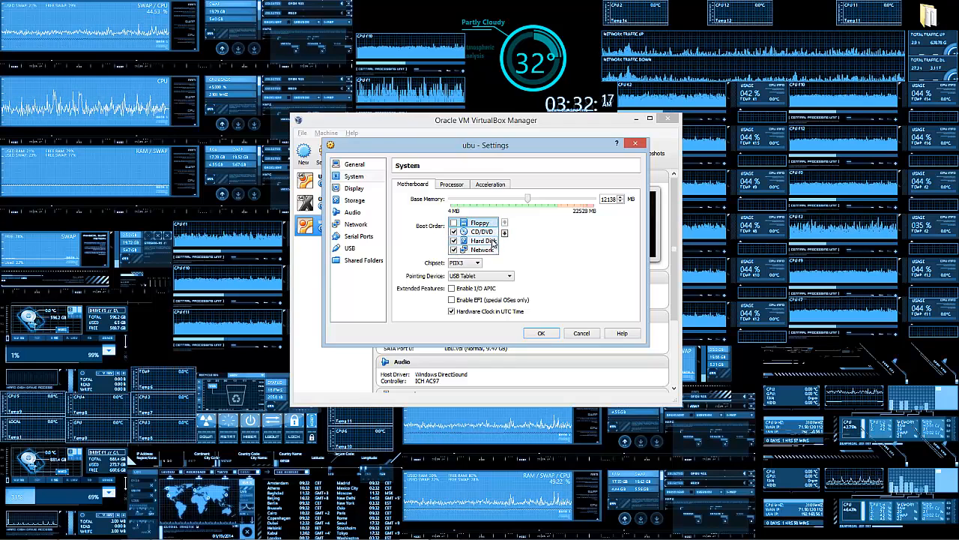
left_click(493, 242)
left_click(505, 222)
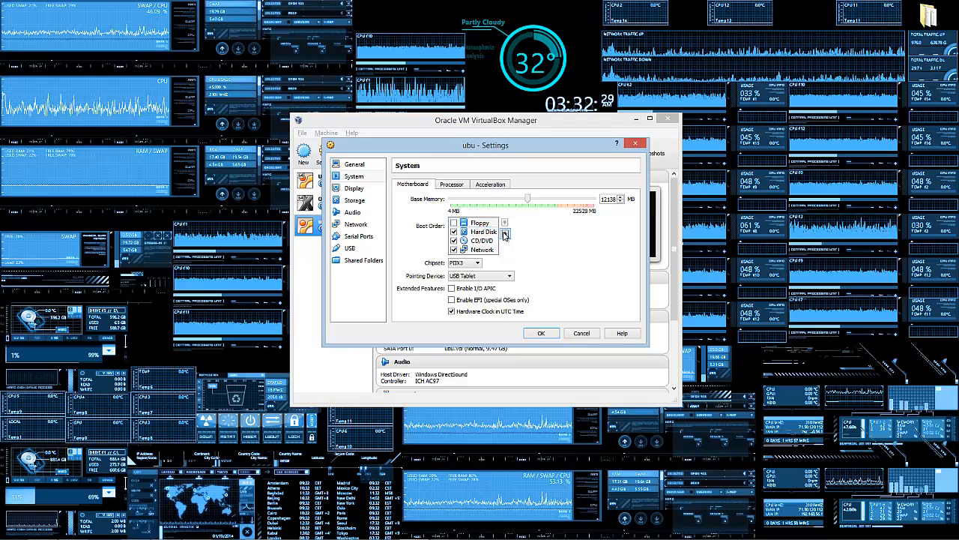
left_click_drag(476, 222, 472, 255)
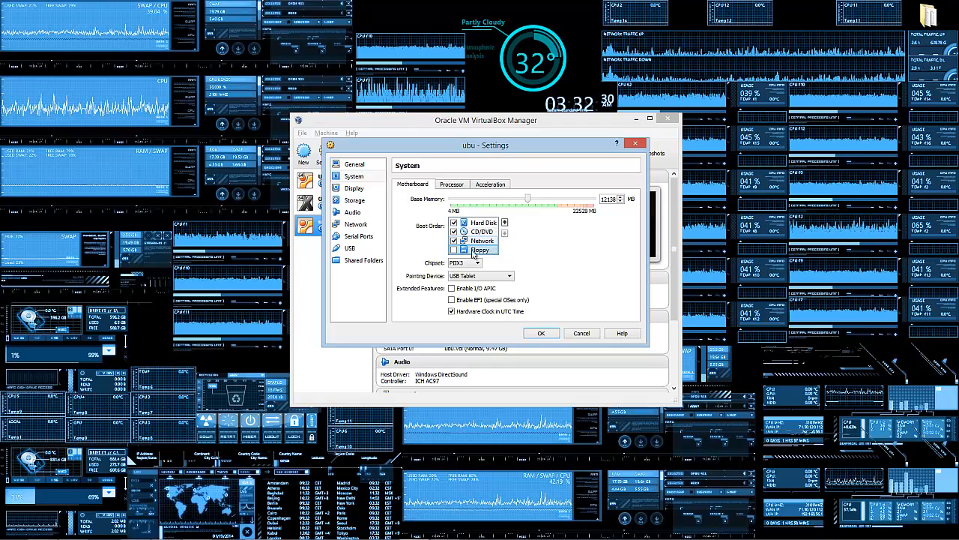
Step: Give ubu 2 processors, then review the Motherboard and Acceleration tabs
left_click(451, 184)
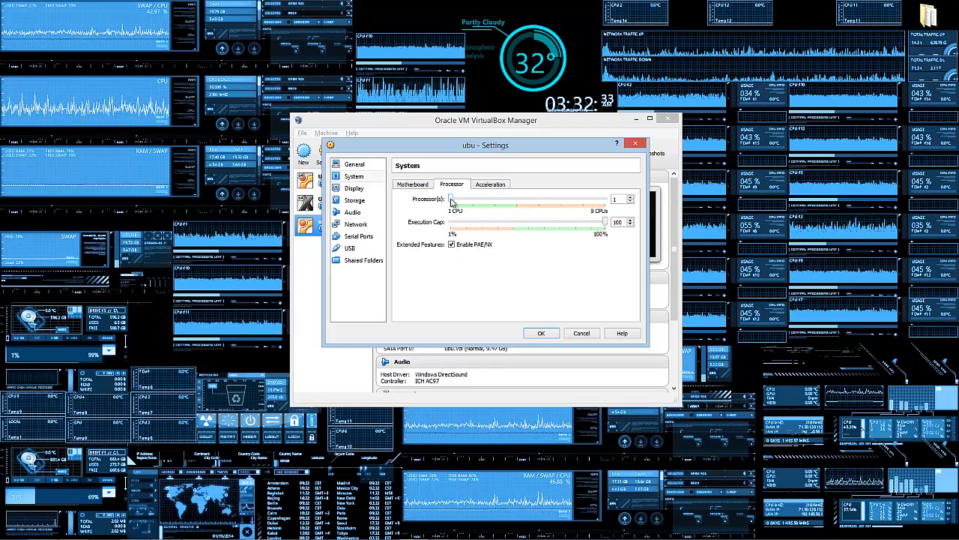
left_click_drag(452, 199, 480, 201)
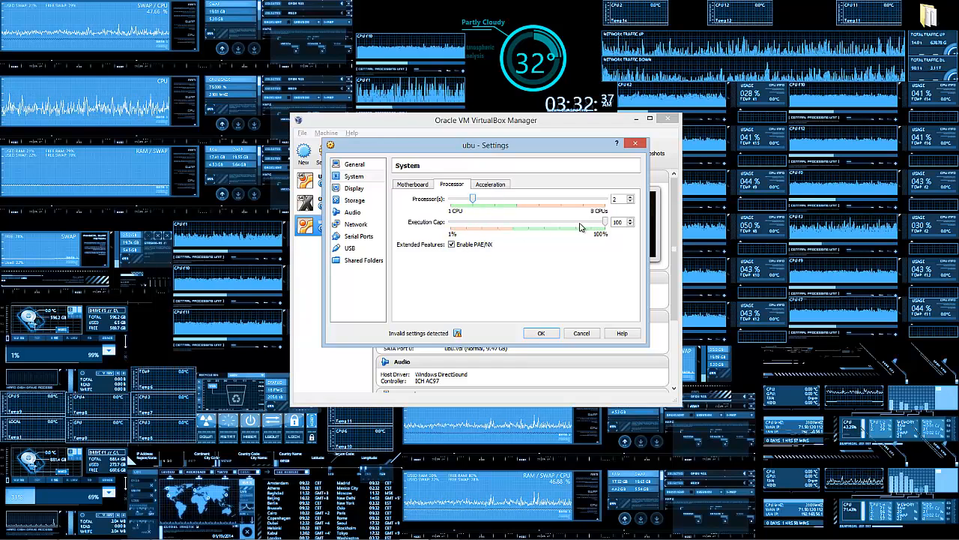
left_click(413, 185)
left_click(457, 186)
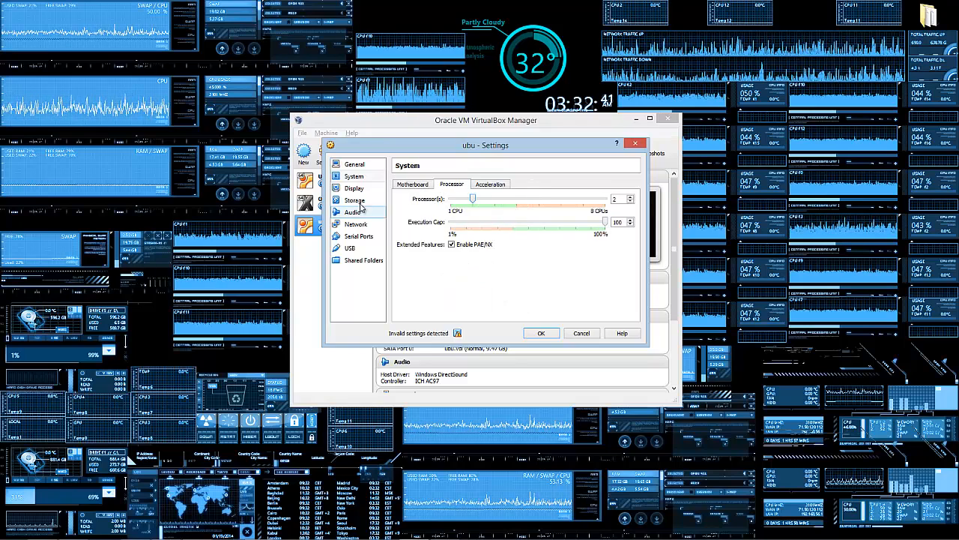
left_click(413, 184)
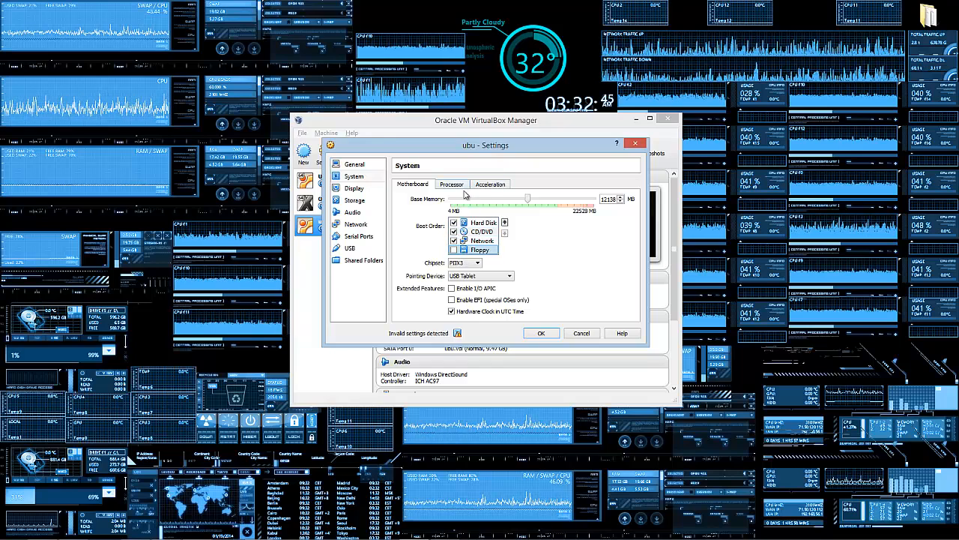
left_click(492, 185)
left_click(452, 184)
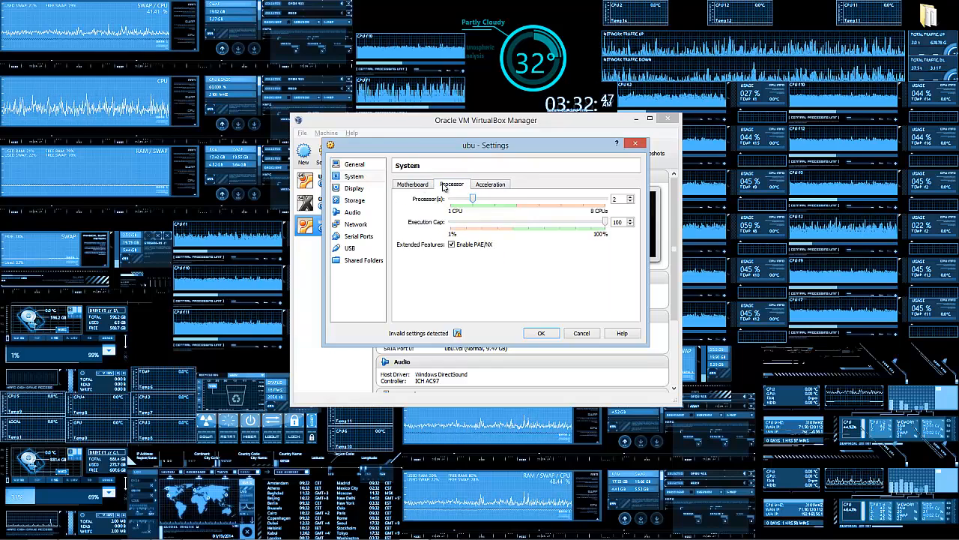
left_click(413, 184)
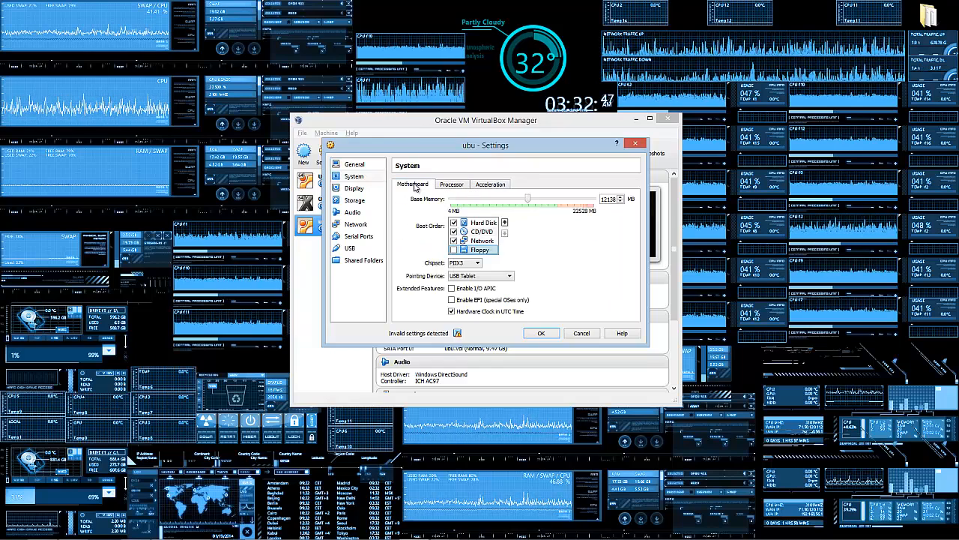
Step: Give ubu's display 2 monitors and 83 MB of video memory, checking Remote Display and Video Capture
left_click(355, 189)
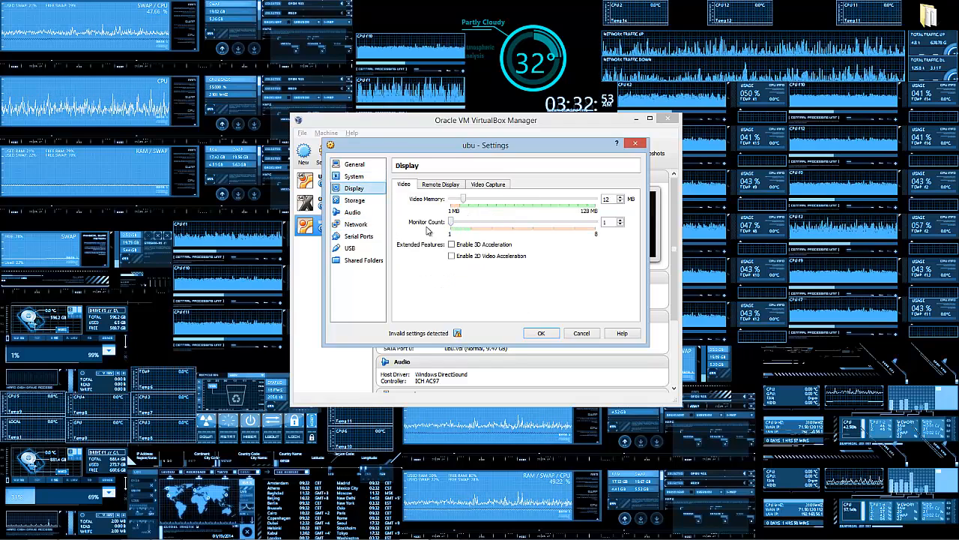
left_click_drag(450, 223, 470, 223)
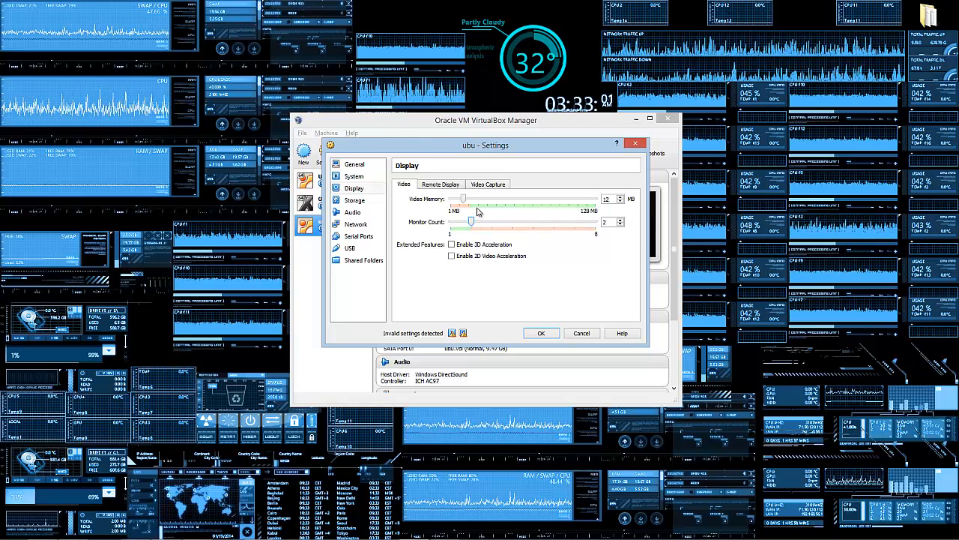
left_click_drag(465, 201, 536, 207)
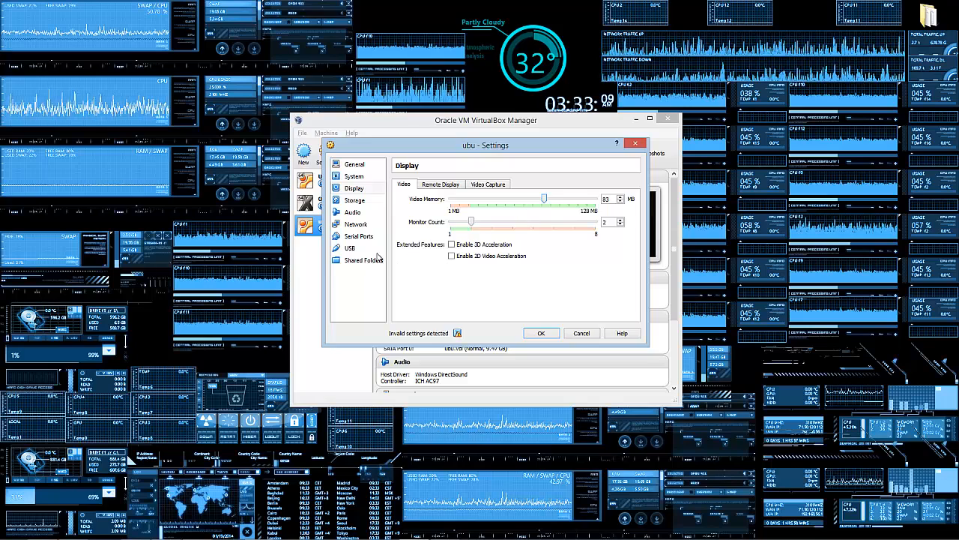
left_click(448, 185)
left_click(487, 185)
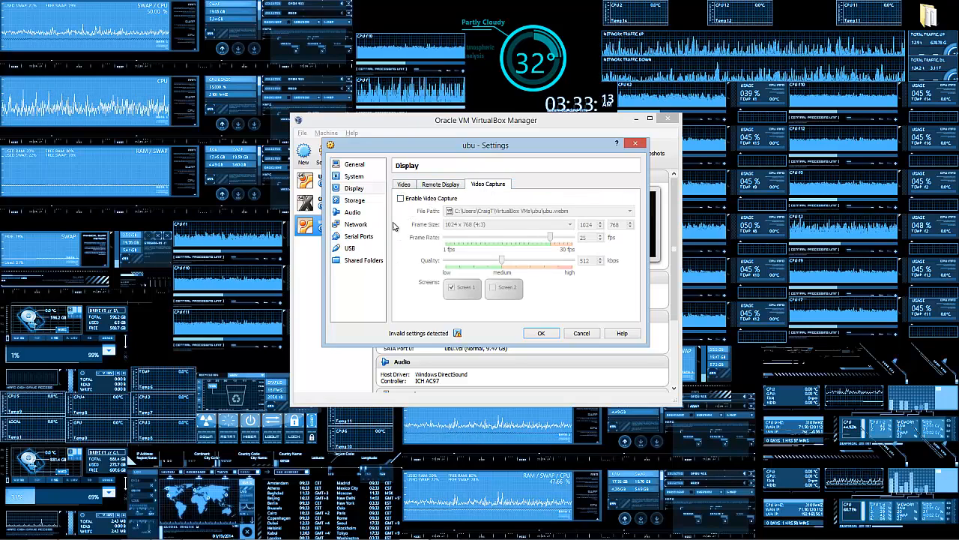
left_click(355, 200)
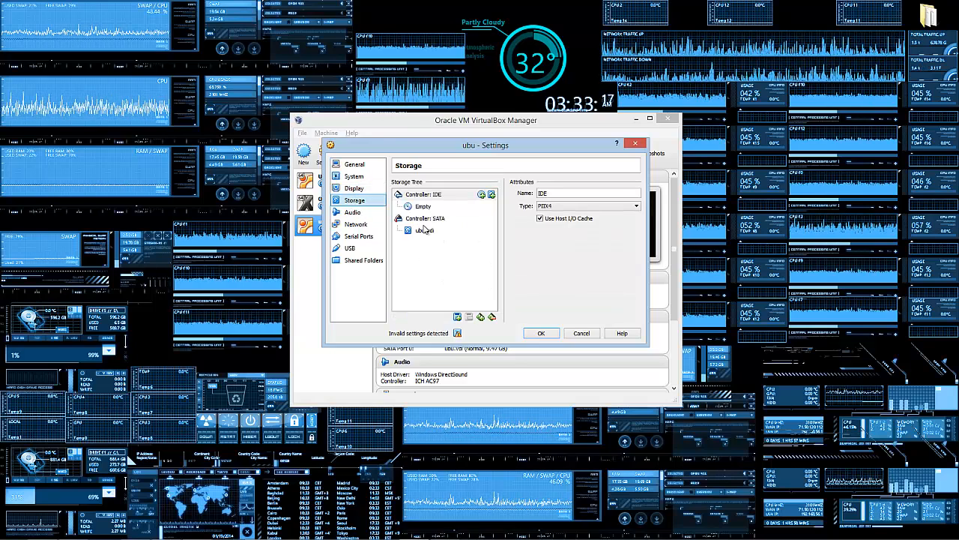
Step: Inspect the ubu.vdi disk details, then move through Audio to the Network page
left_click(425, 230)
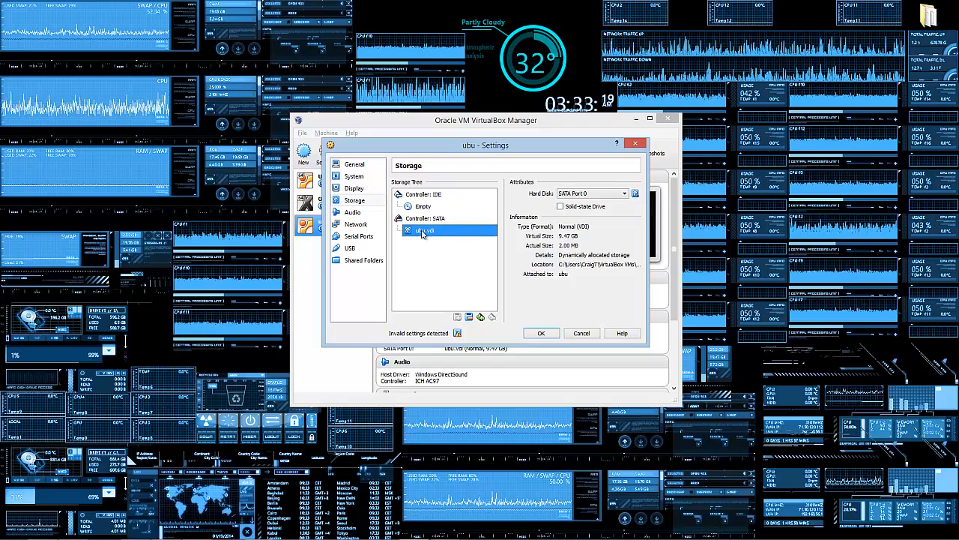
left_click(378, 215)
left_click(361, 223)
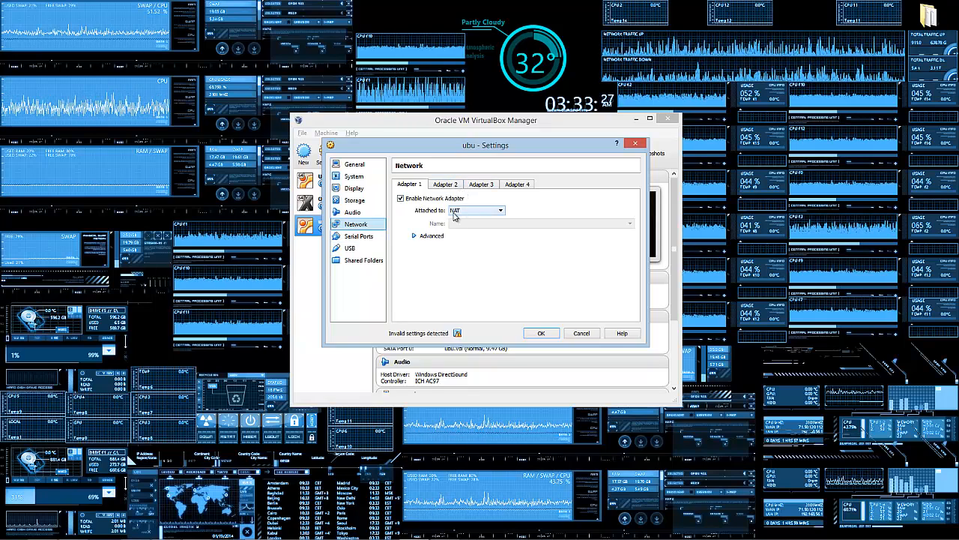
Step: Enable Adapter 2 and attach it as a Host-only Adapter
left_click(450, 183)
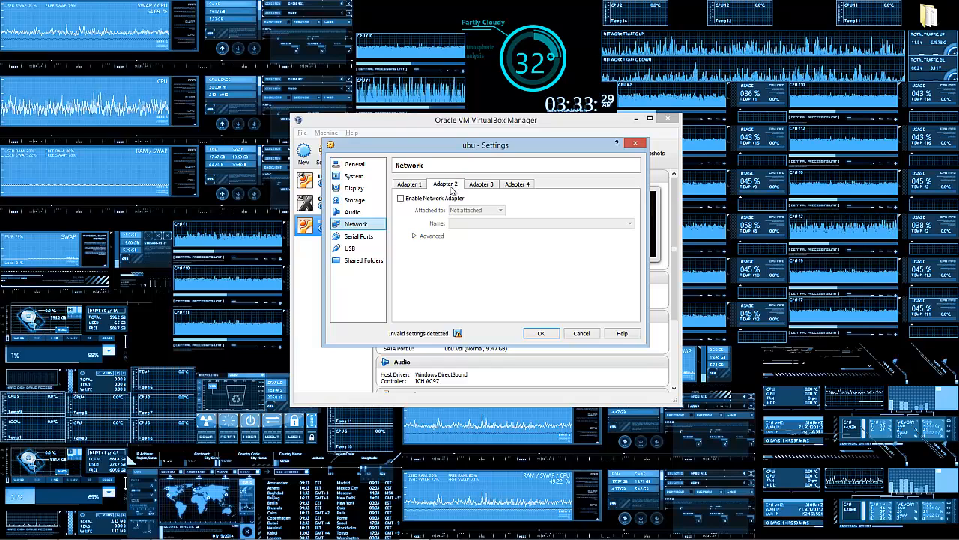
left_click(433, 198)
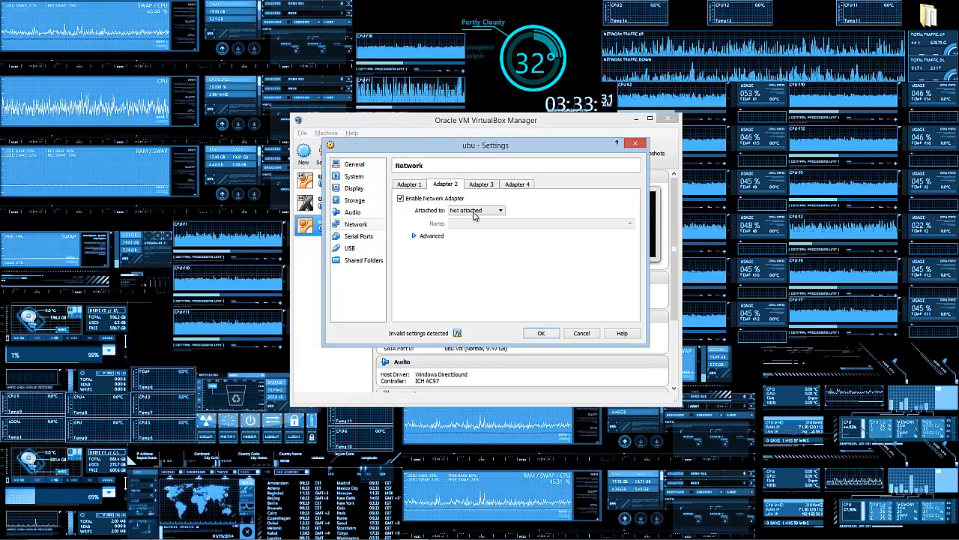
left_click(473, 213)
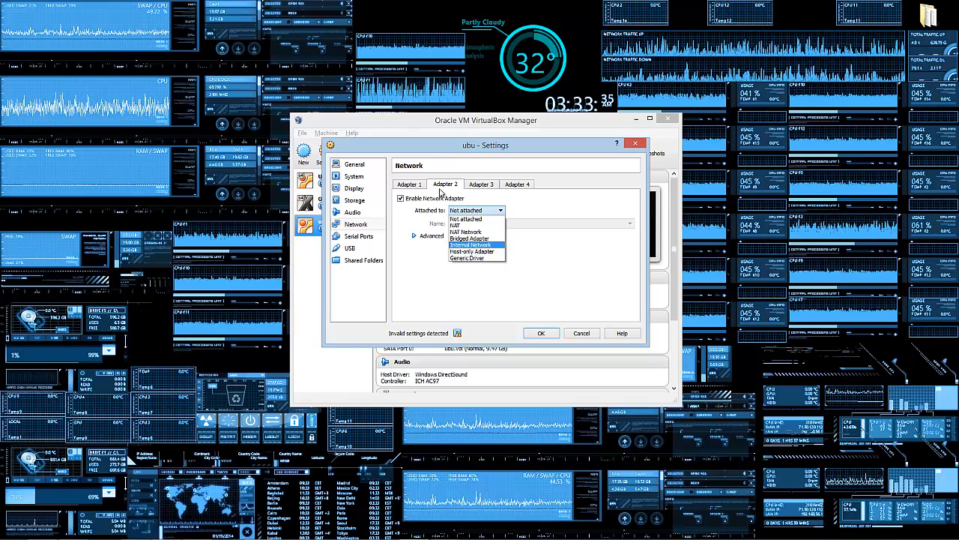
left_click(485, 252)
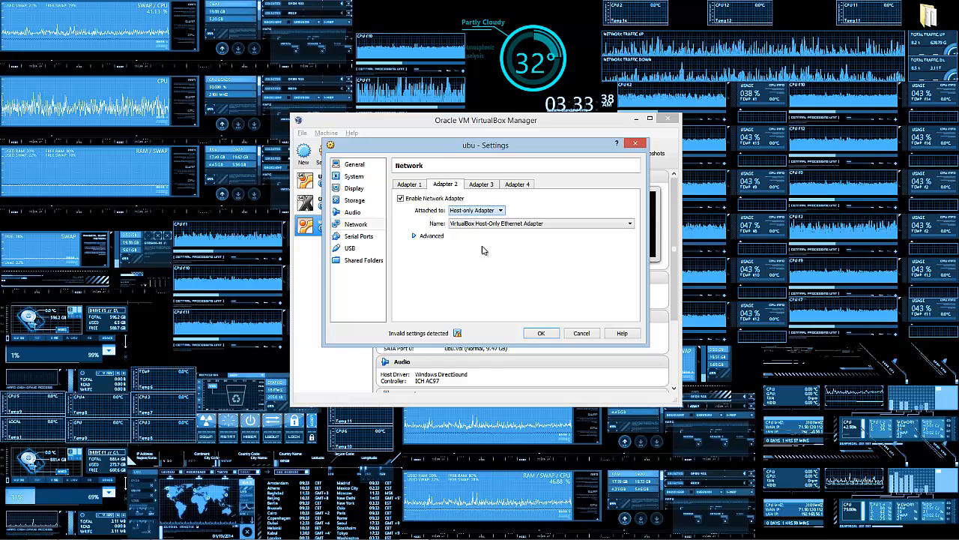
Step: Enable Adapter 3 as a Bridged Adapter on the ASUS 802.11n Wireless LAN Card
left_click(481, 184)
left_click(420, 200)
left_click(491, 211)
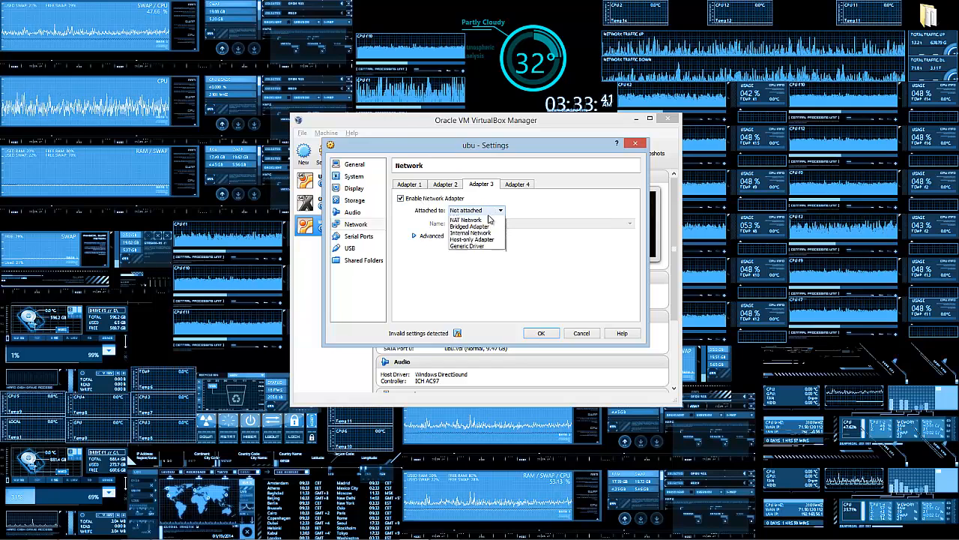
left_click(488, 246)
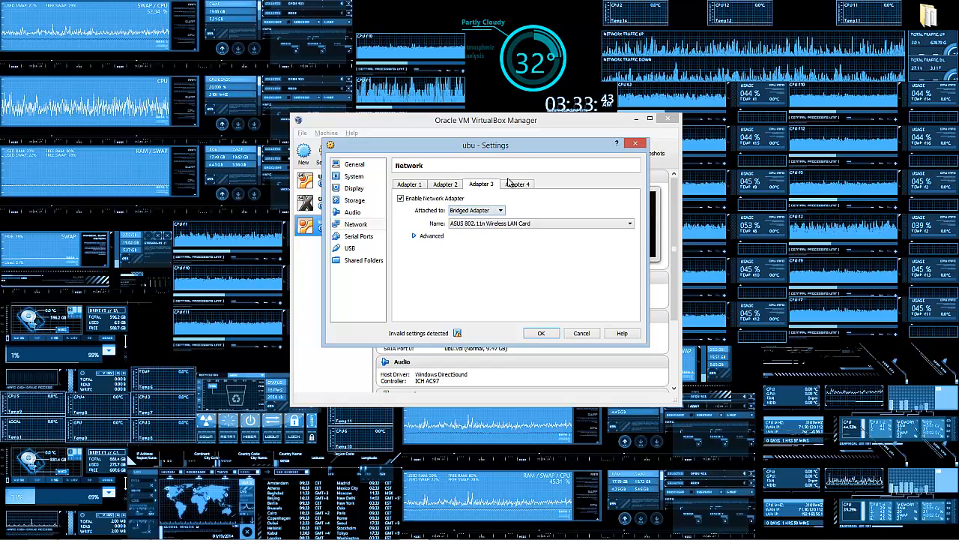
left_click(507, 224)
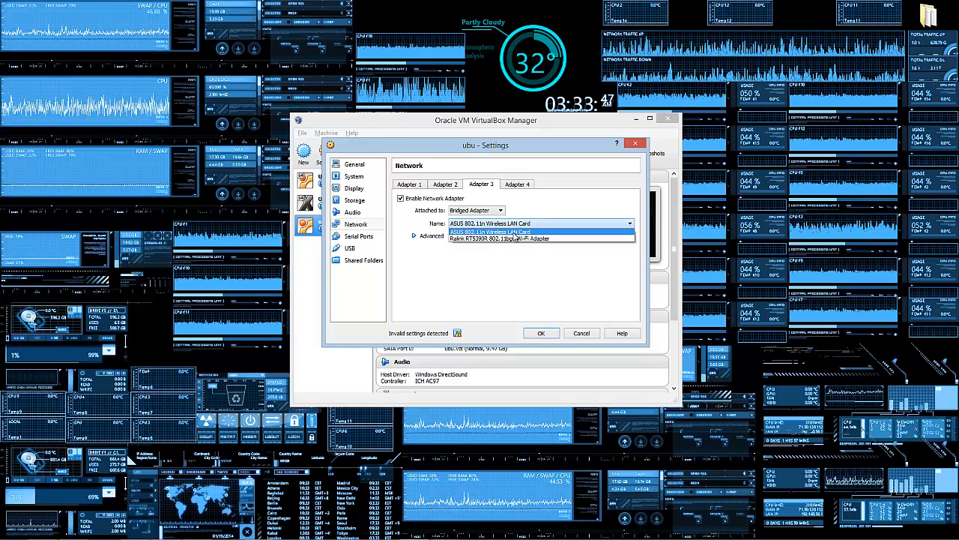
left_click(523, 233)
Step: Bridge Adapter 4 to the Ralink RT5390R Wi-Fi adapter, then begin adding a shared folder
left_click(517, 186)
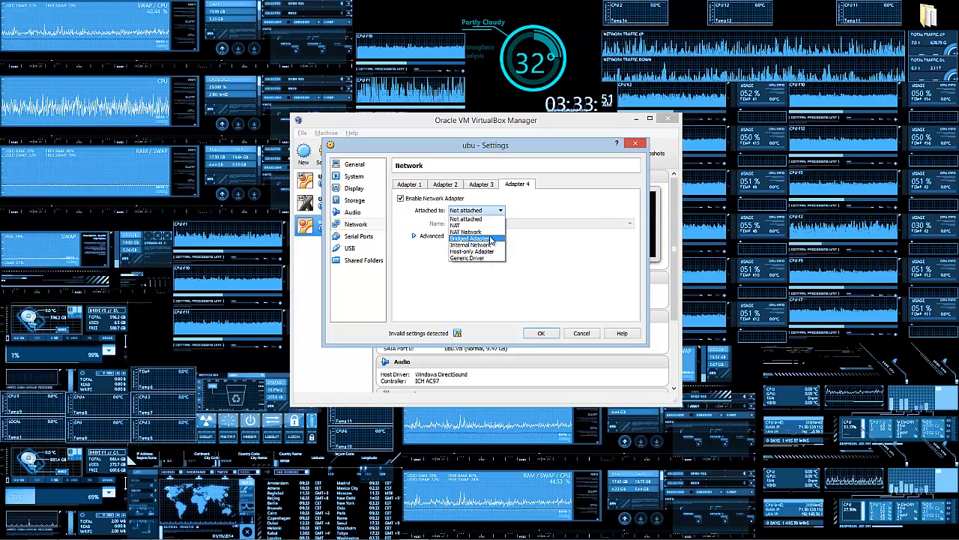
left_click(491, 240)
left_click(537, 224)
left_click(480, 241)
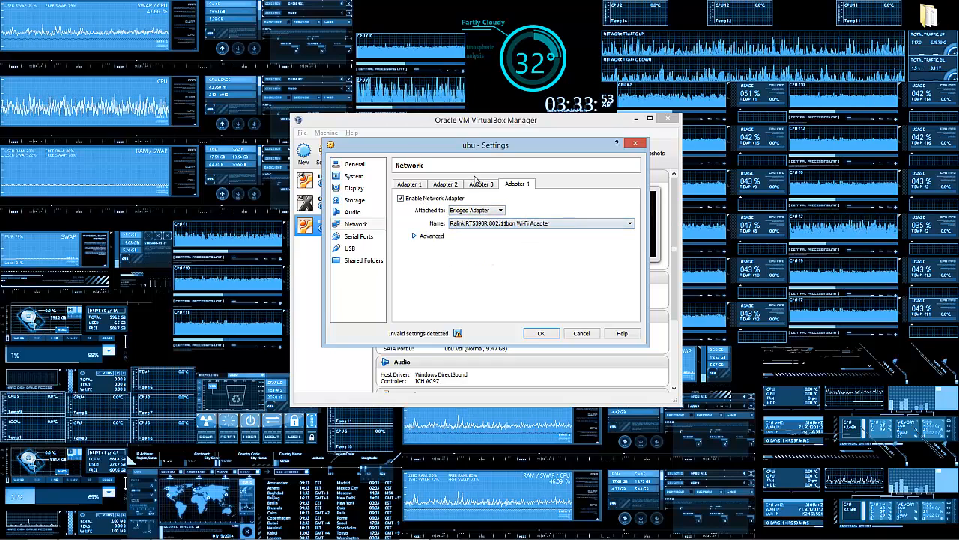
left_click(481, 184)
left_click(521, 186)
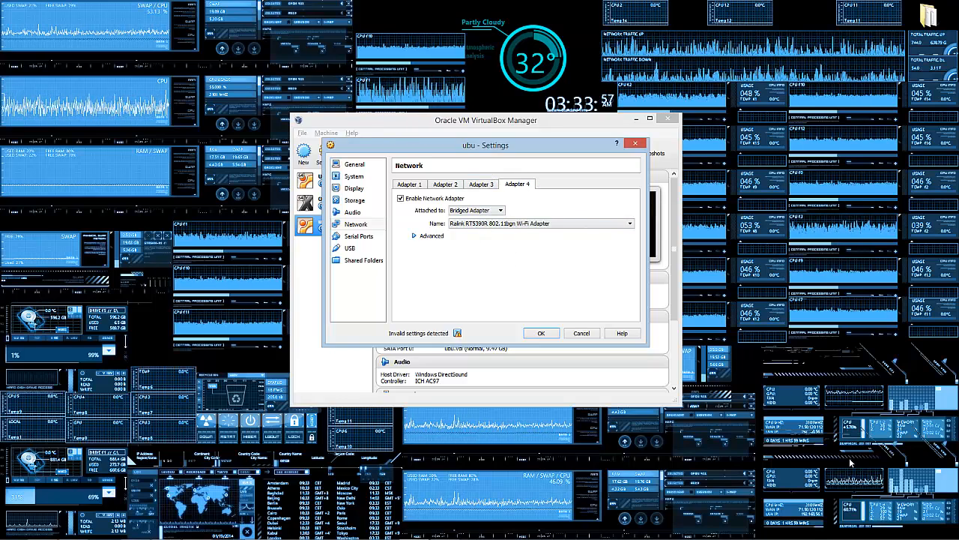
left_click(883, 531)
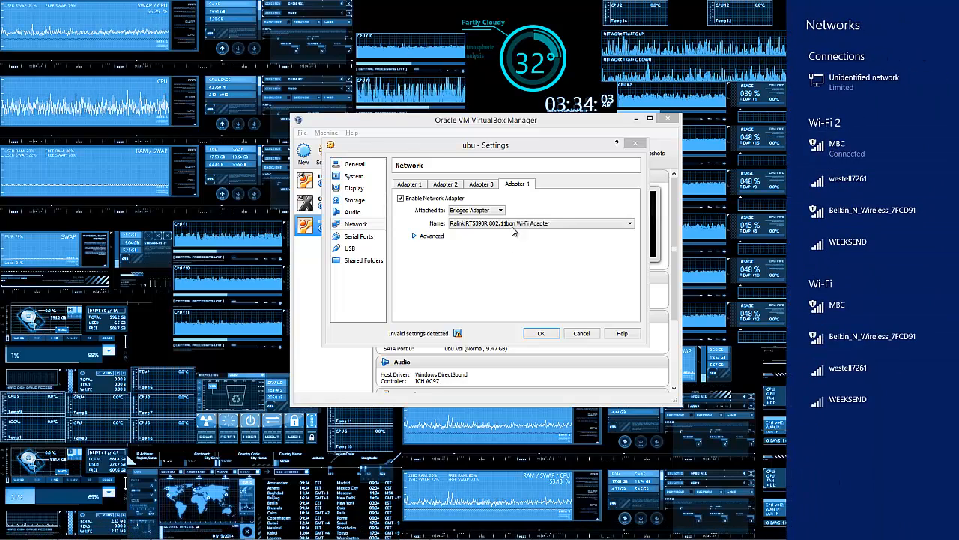
left_click(491, 186)
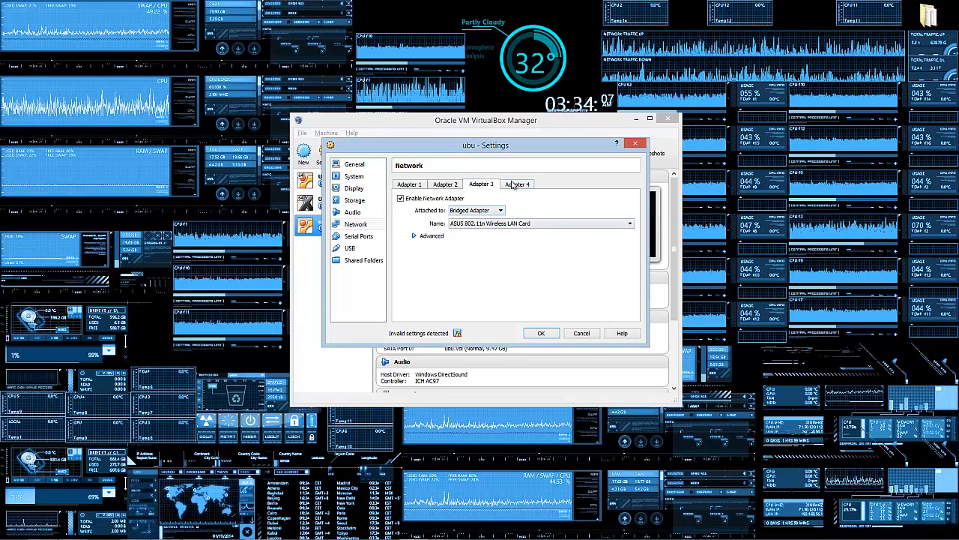
left_click(355, 260)
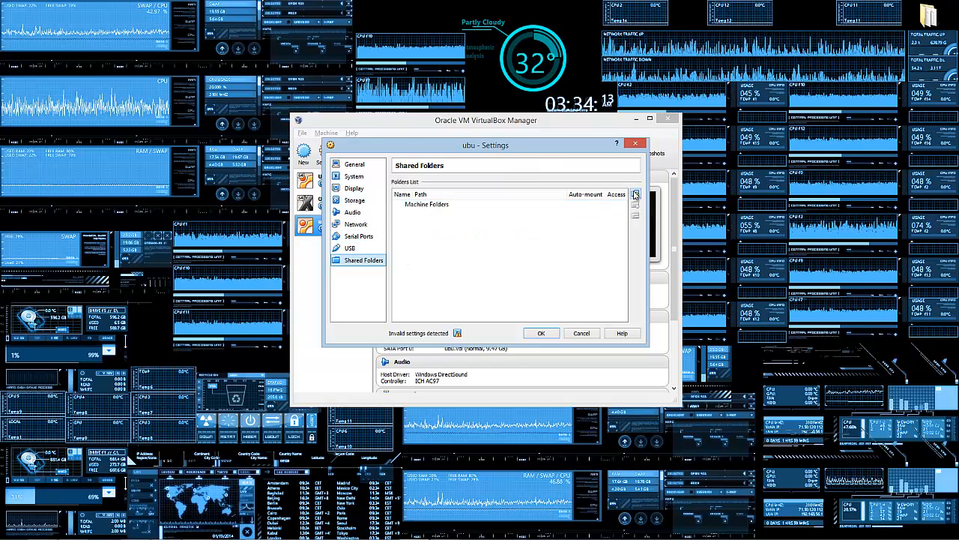
left_click(635, 196)
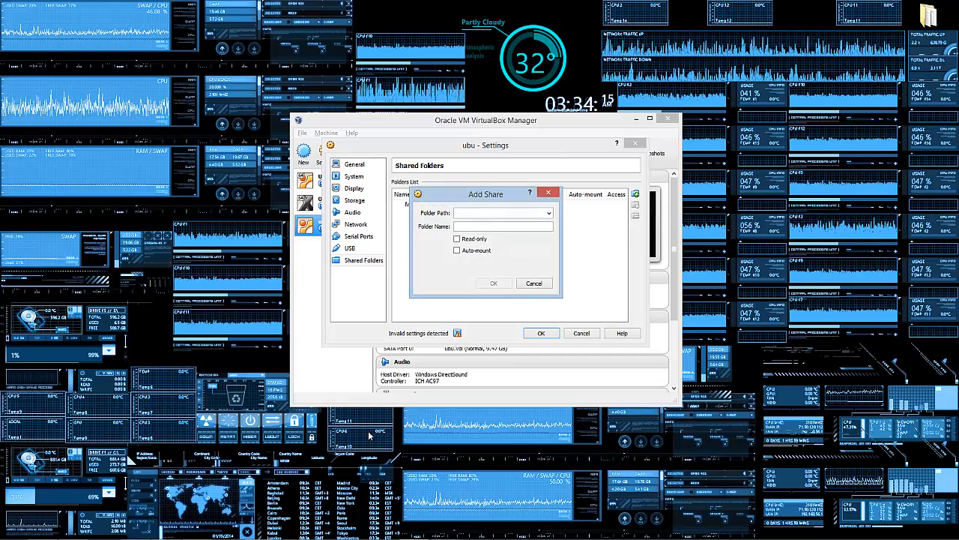
Step: Create a folder named 'New folder' at the root of OS (C:), then close Explorer
mouse_move(300, 535)
left_click(135, 530)
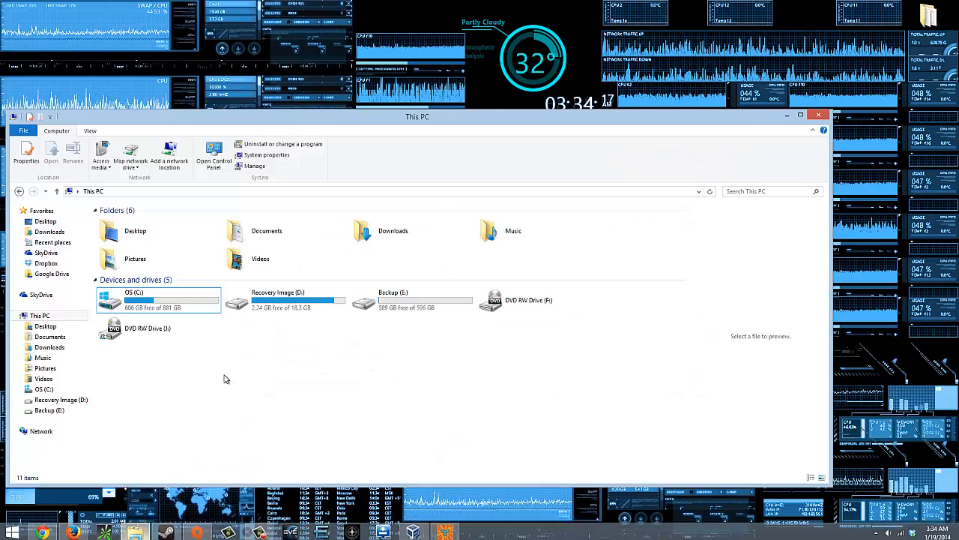
double_click(195, 310)
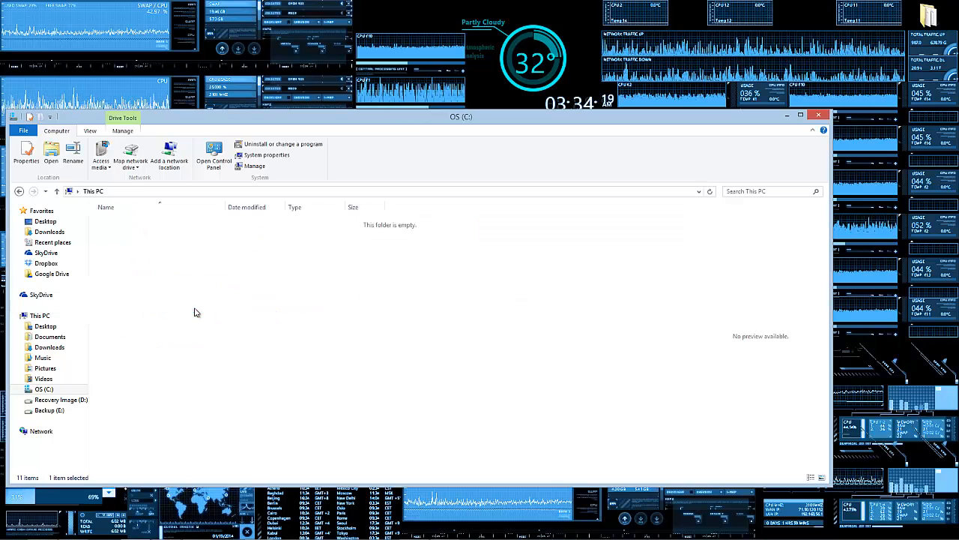
right_click(278, 397)
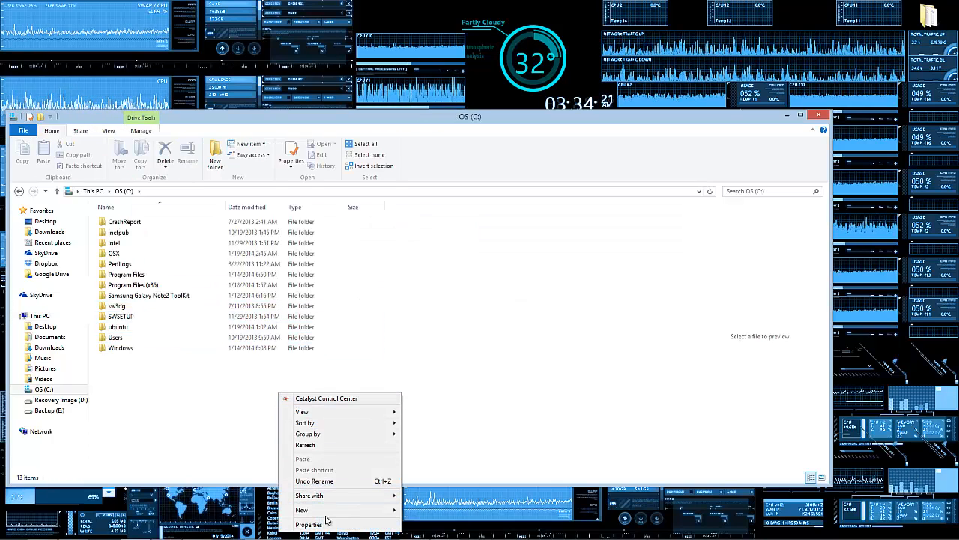
mouse_move(360, 510)
left_click(424, 511)
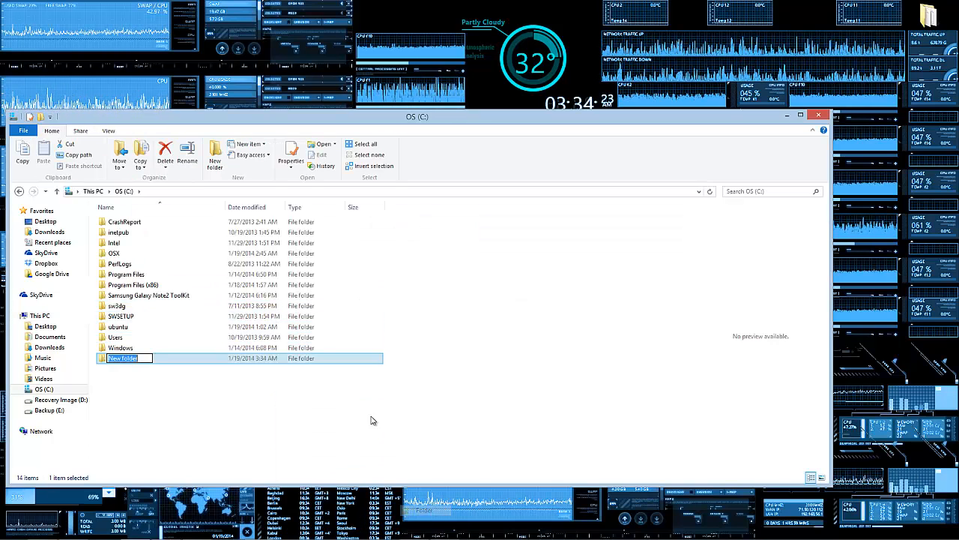
left_click(417, 387)
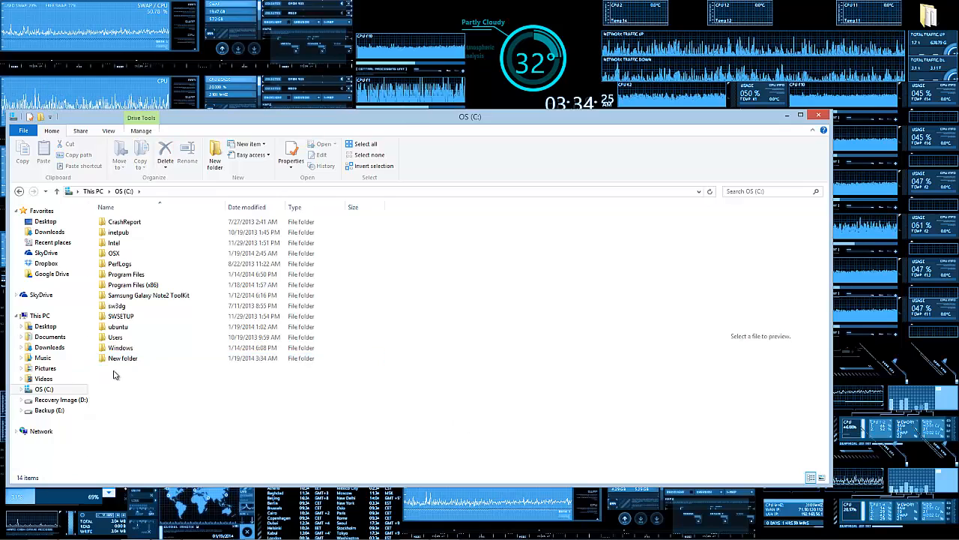
left_click(820, 119)
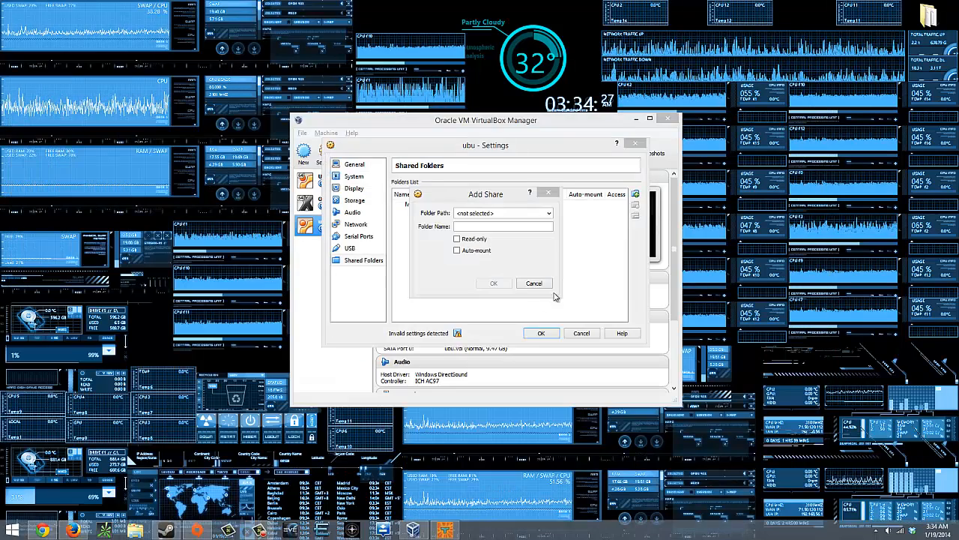
Step: Share C:\New folder as auto-mounted, full-access New_folder and save ubu's settings
left_click(550, 214)
left_click(479, 231)
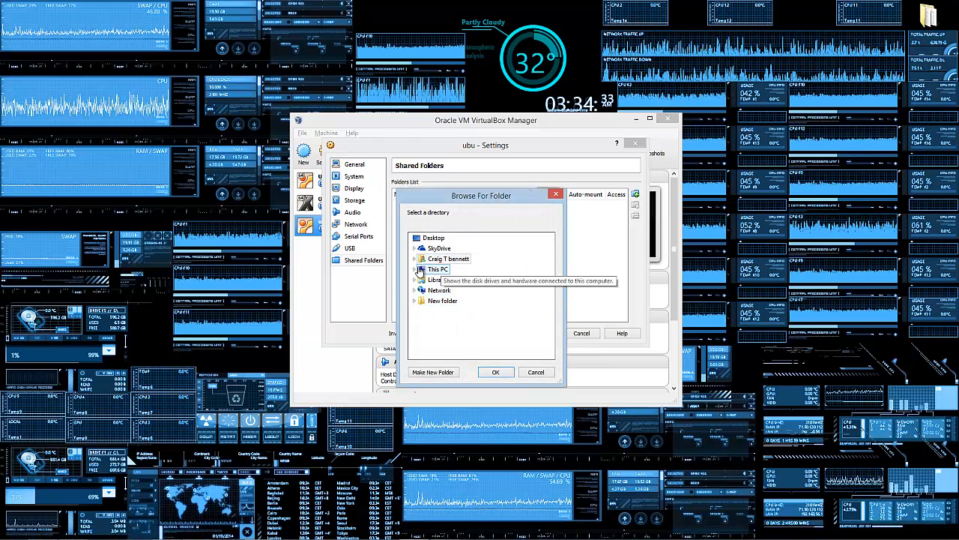
double_click(420, 271)
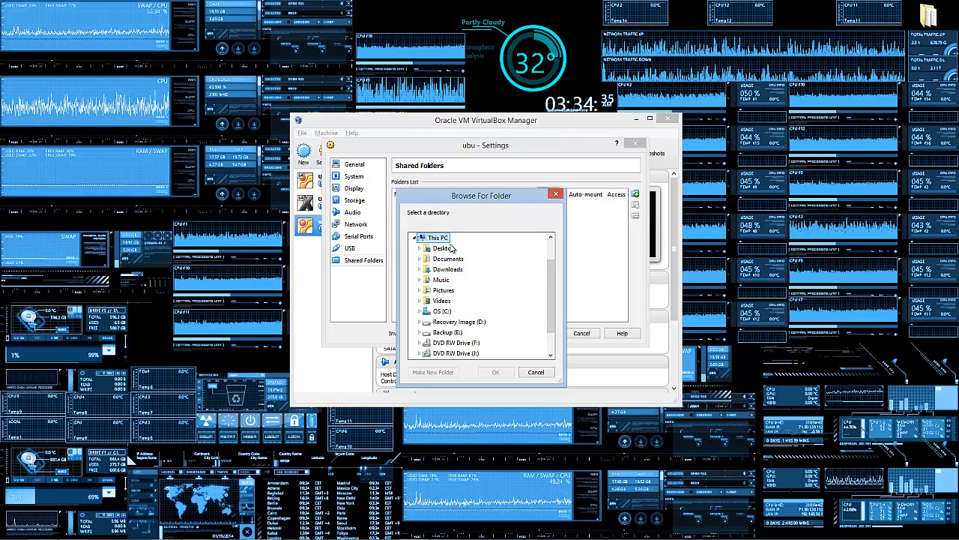
double_click(434, 312)
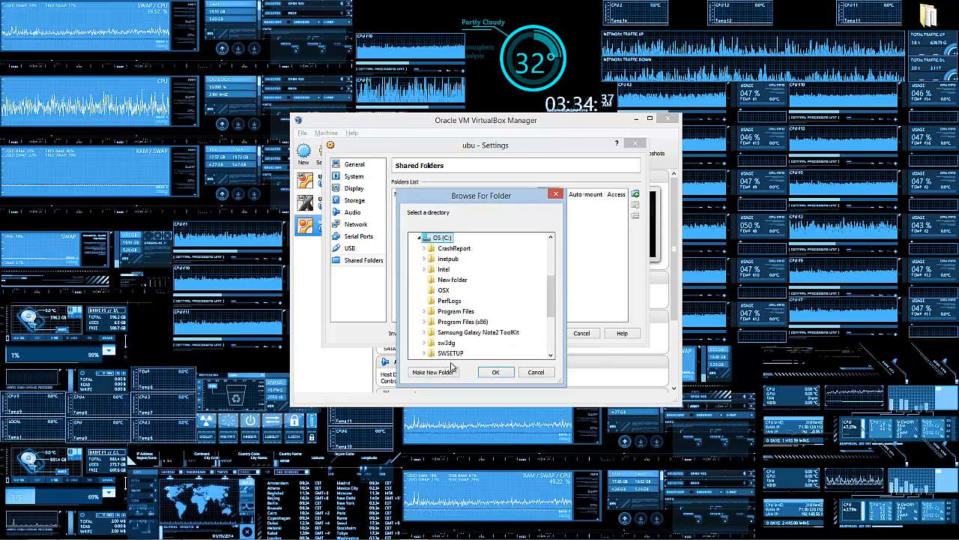
scroll(465, 300, "down", 1)
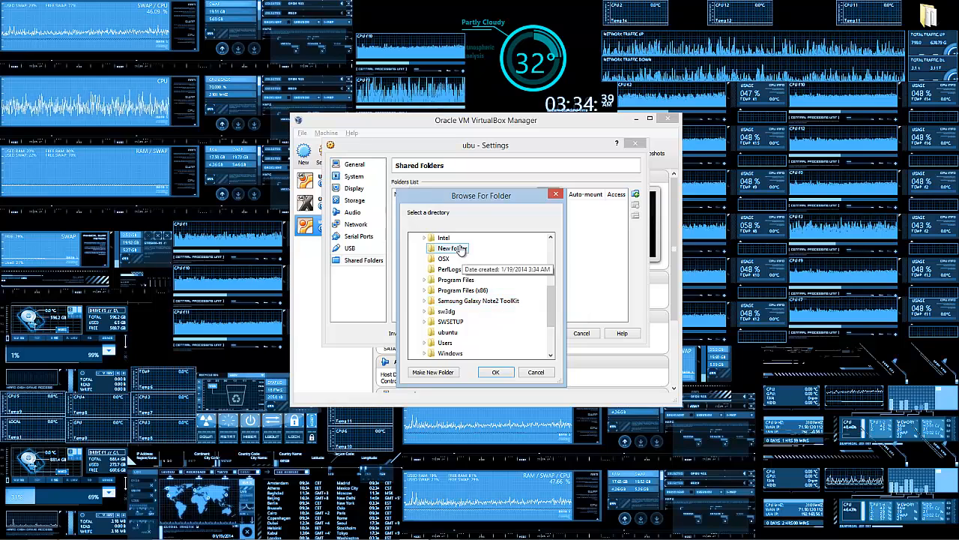
left_click(452, 248)
left_click(498, 374)
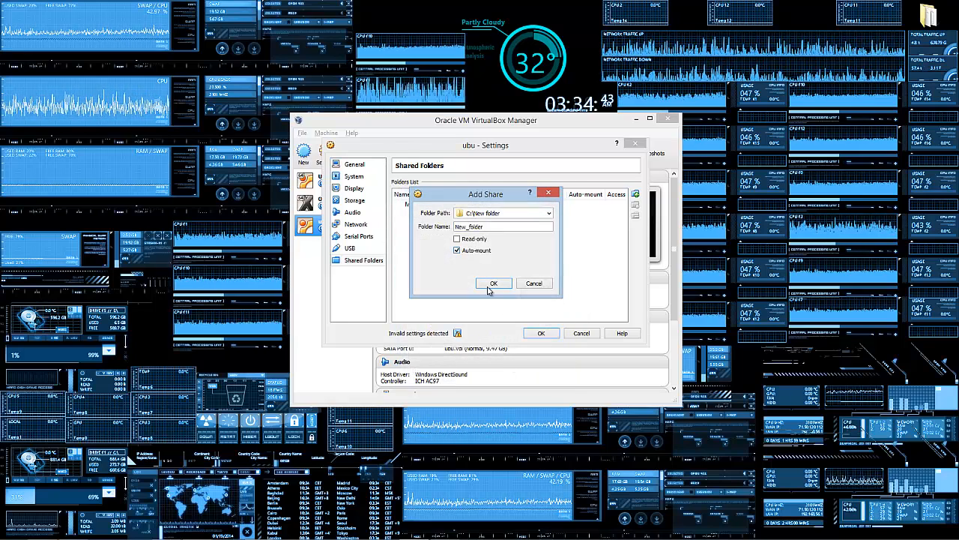
left_click(496, 284)
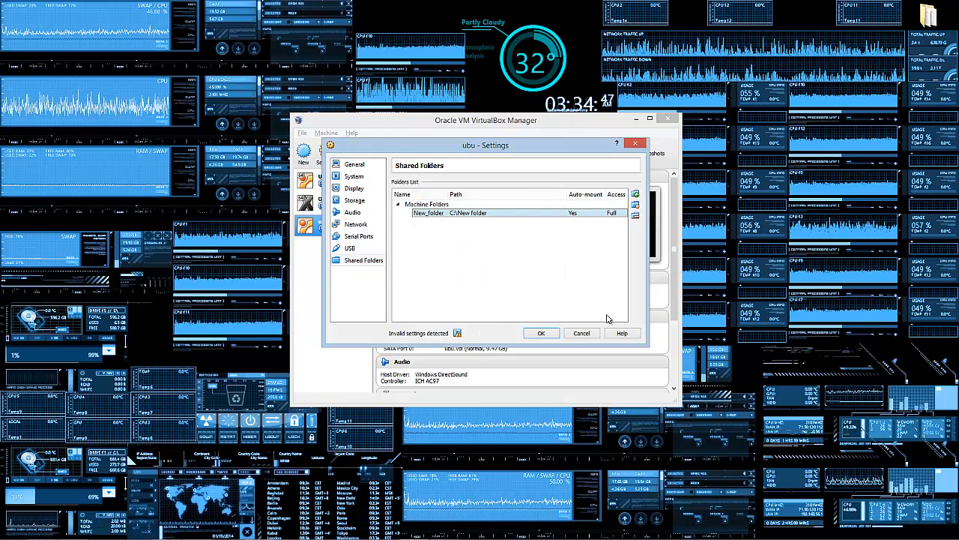
left_click(542, 334)
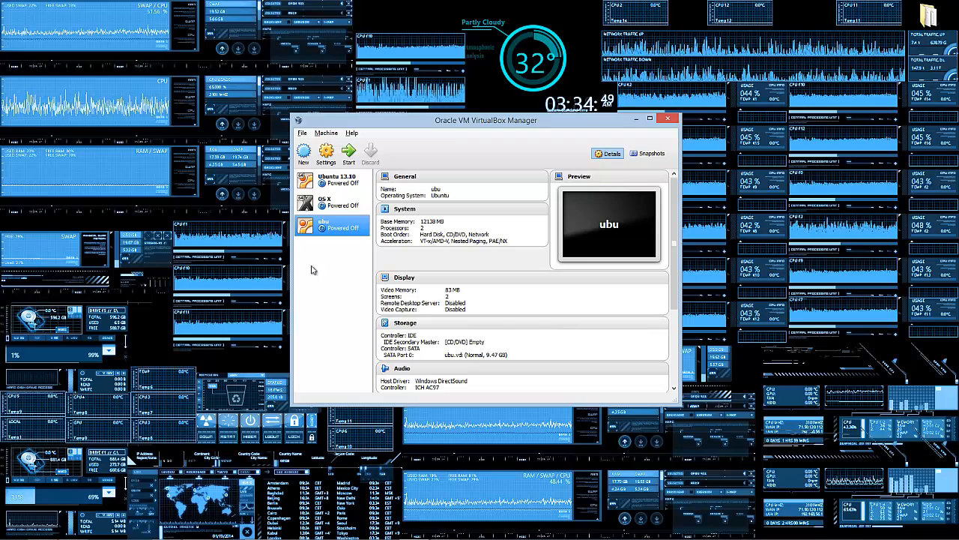
Step: Reopen ubu's settings, leave type Linux and version Ubuntu unchanged, and close them
left_click(326, 152)
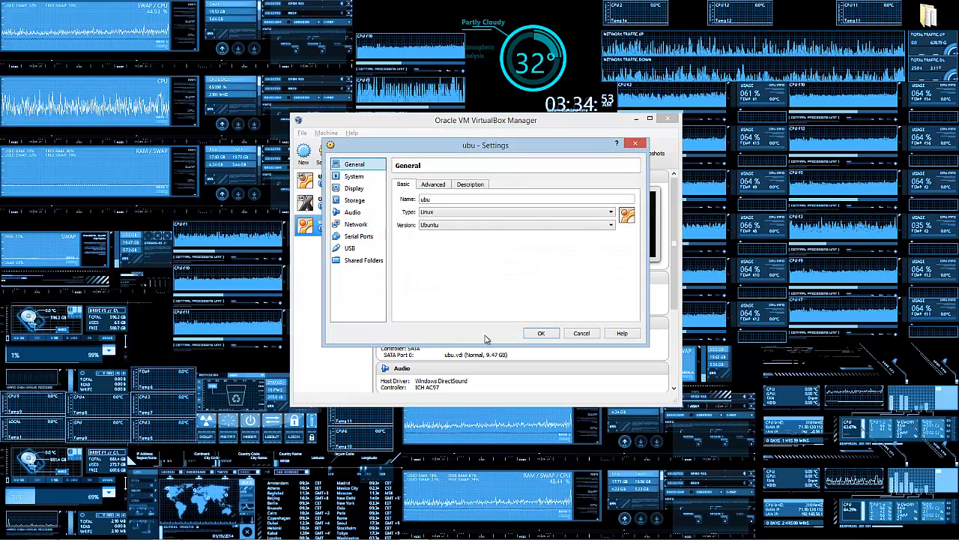
left_click(638, 143)
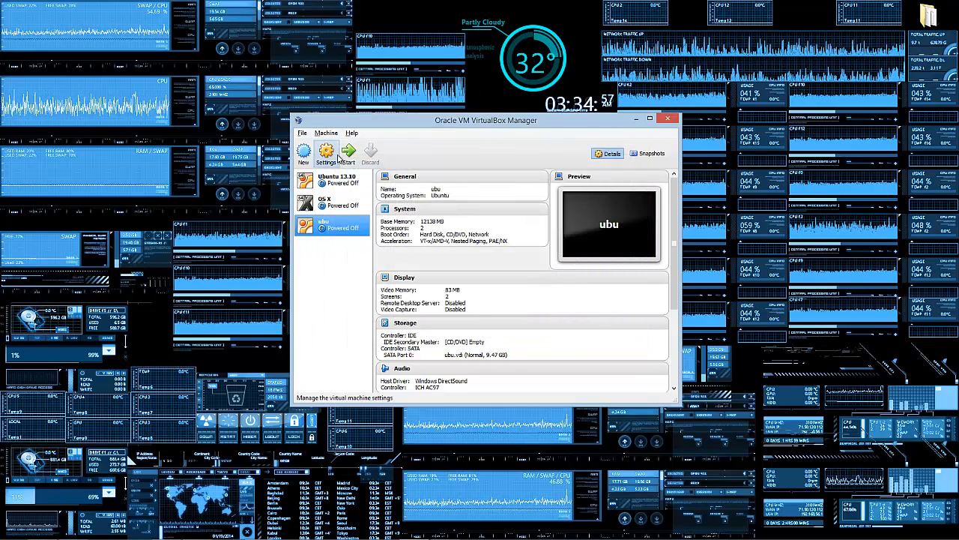
left_click(338, 157)
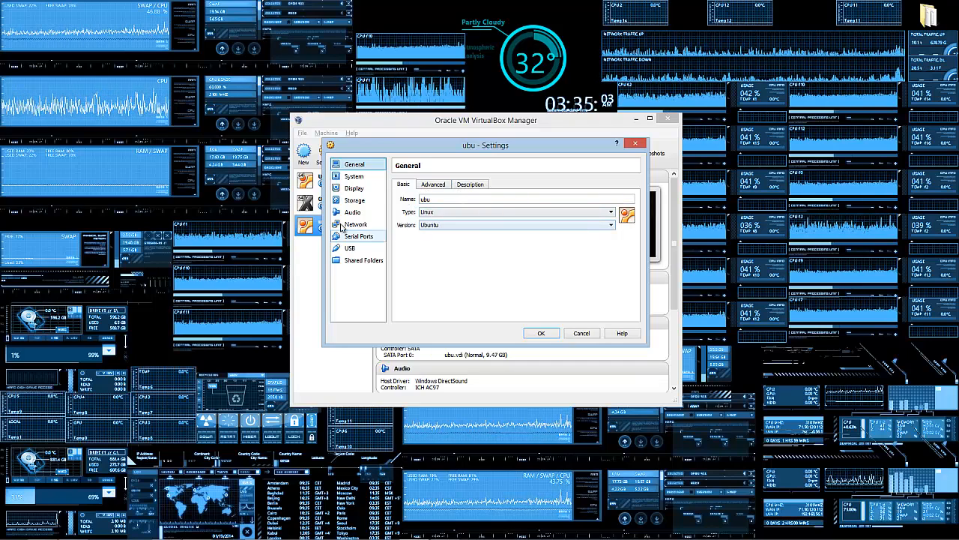
left_click(461, 214)
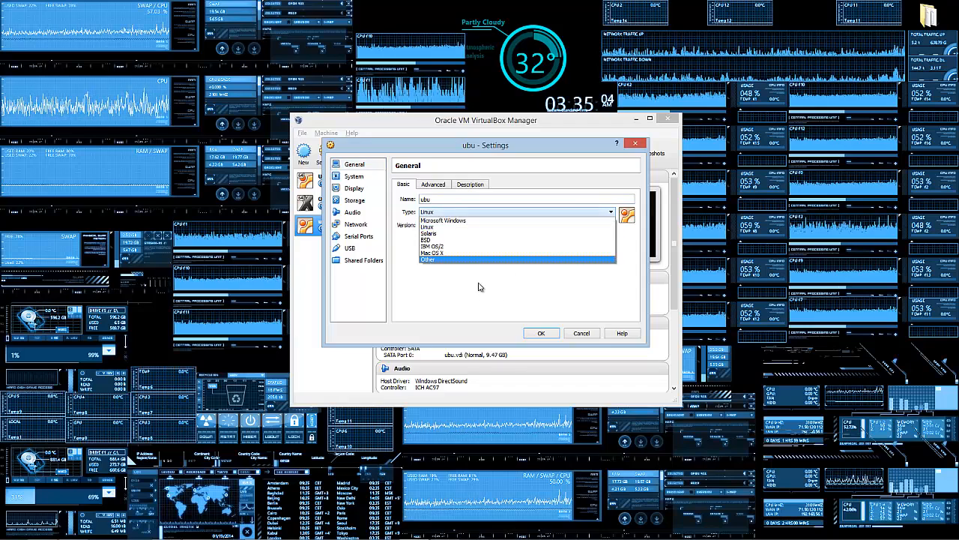
left_click(440, 236)
left_click(443, 225)
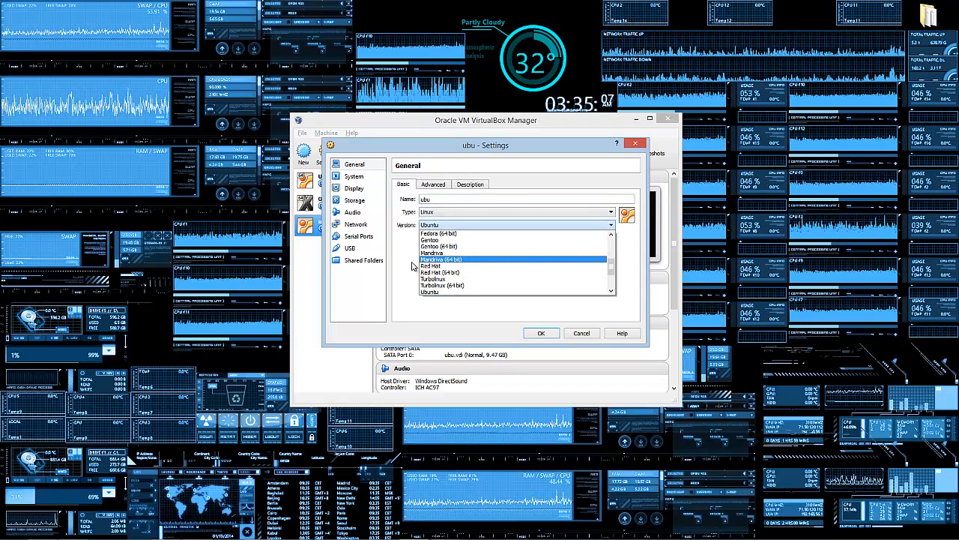
left_click(404, 292)
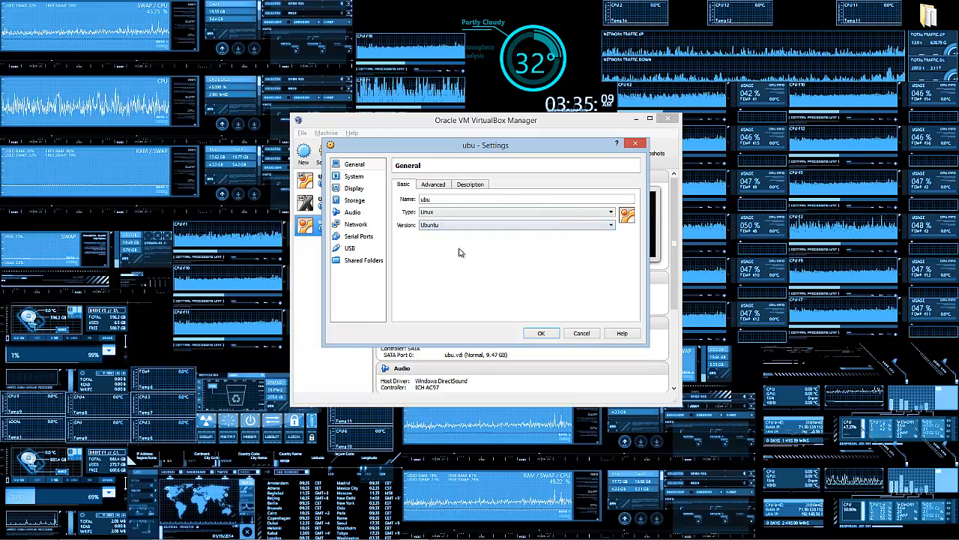
left_click(637, 144)
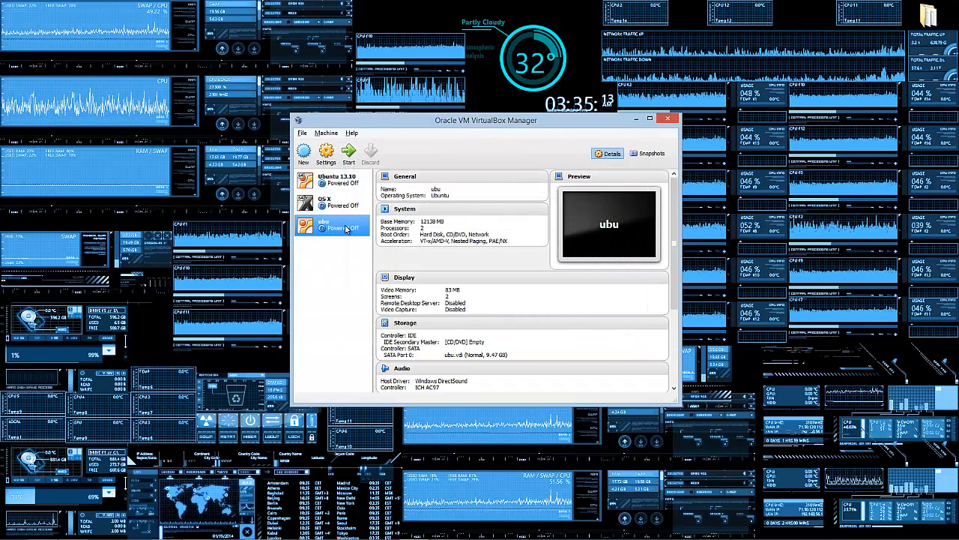
Step: Start ubu from the ubuntu-13.10-desktop-amd64.iso image in Downloads as its start-up disk
double_click(346, 229)
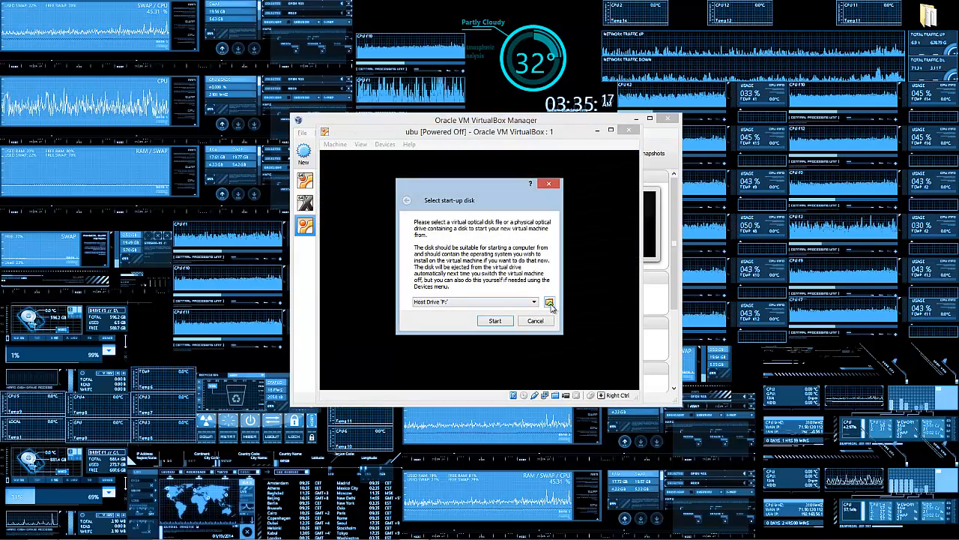
left_click(549, 303)
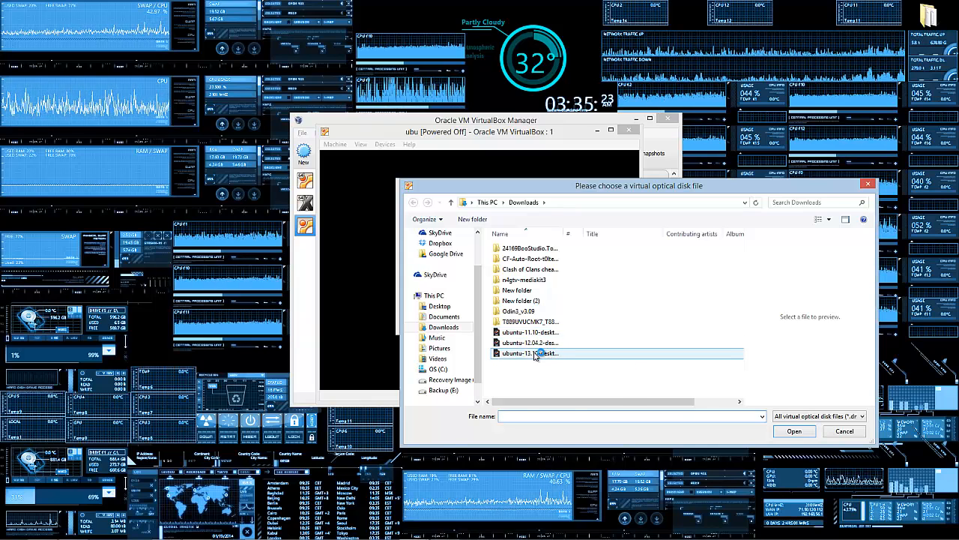
double_click(536, 354)
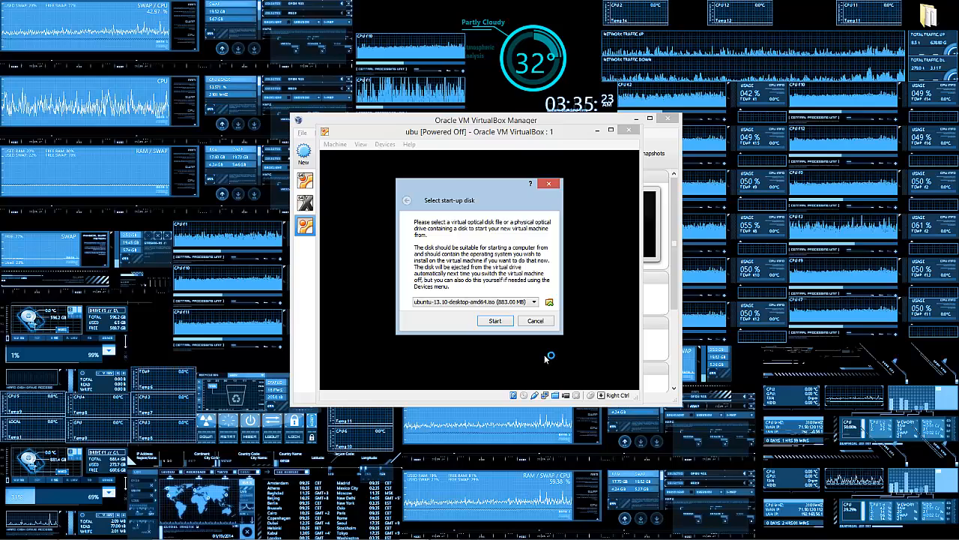
left_click(550, 302)
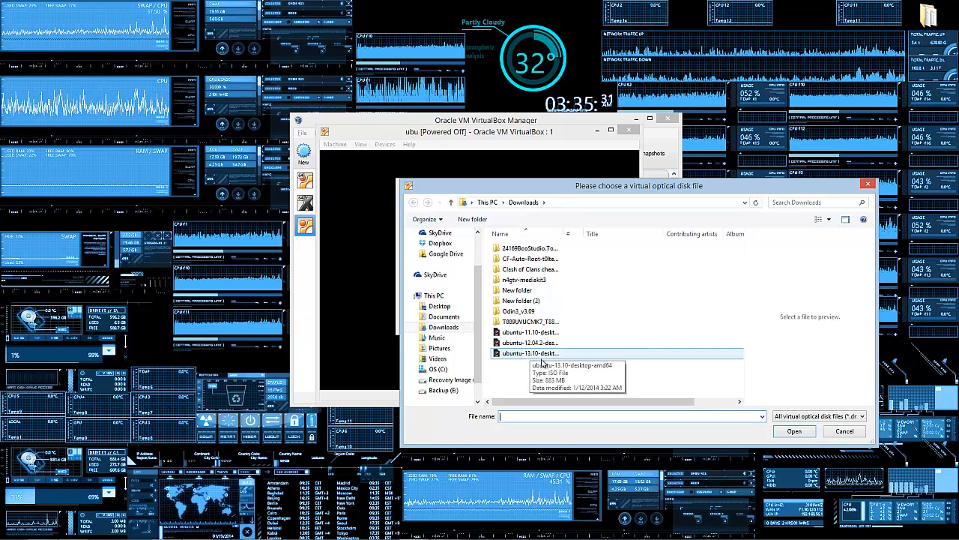
left_click(862, 417)
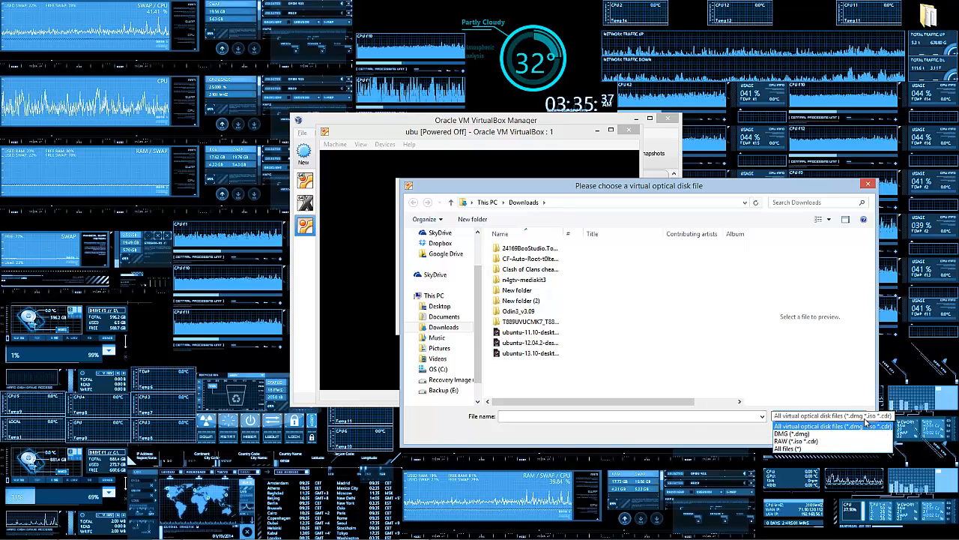
left_click(536, 364)
left_click(535, 353)
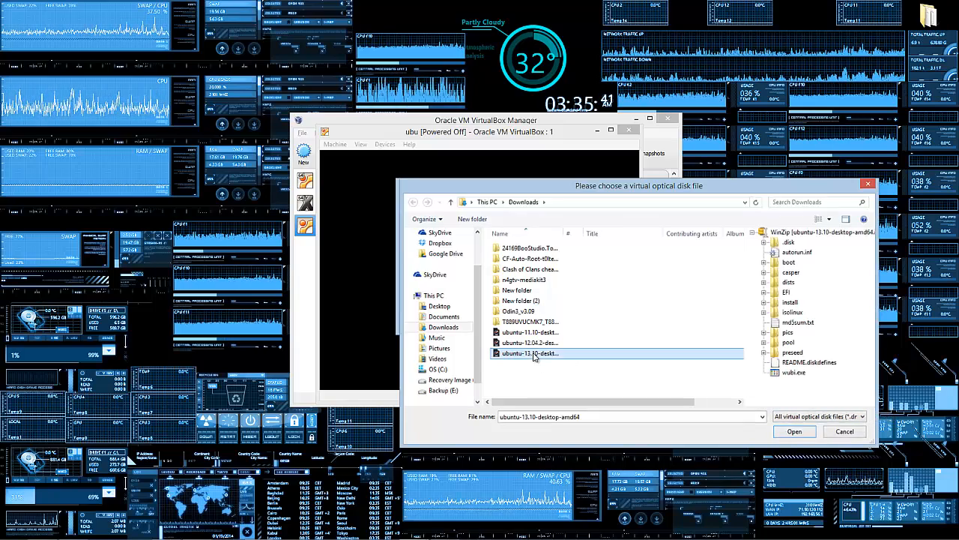
double_click(534, 357)
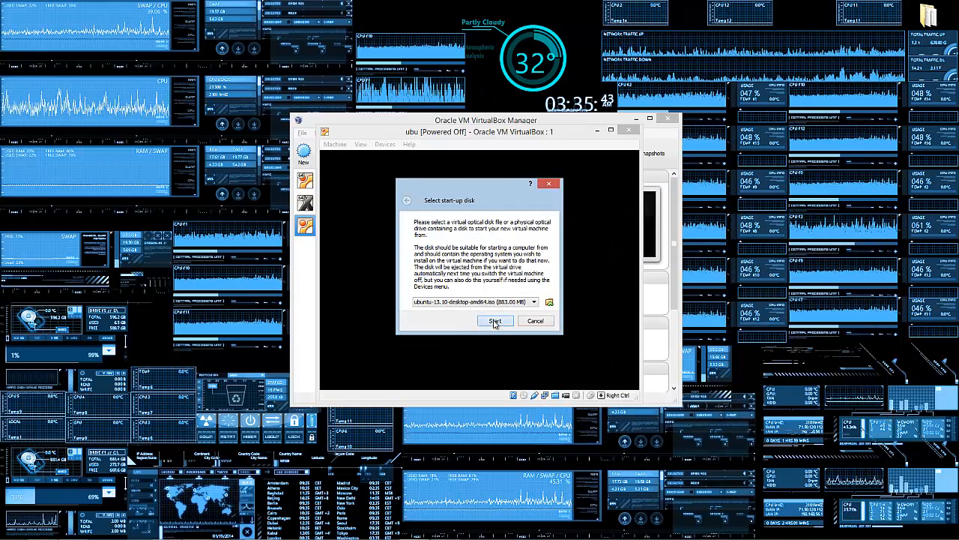
left_click(495, 321)
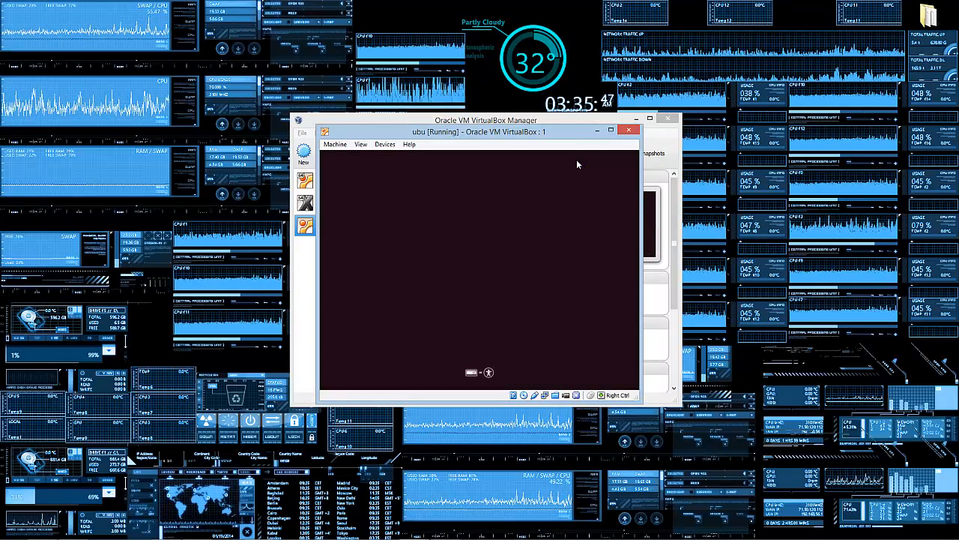
Step: Power off ubu after its boot stops with the kernel-requires-x86-64-CPU error
left_click_drag(524, 133, 753, 153)
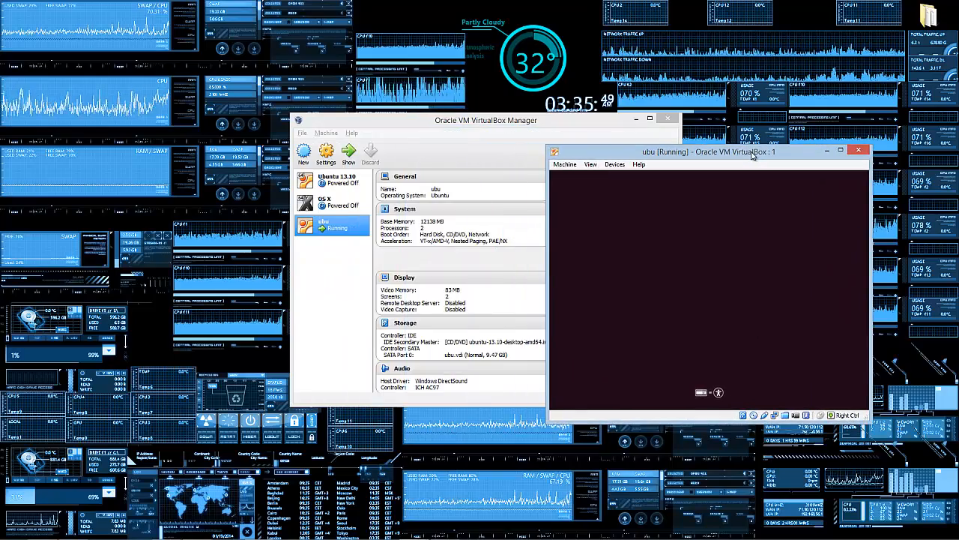
left_click_drag(640, 153, 252, 189)
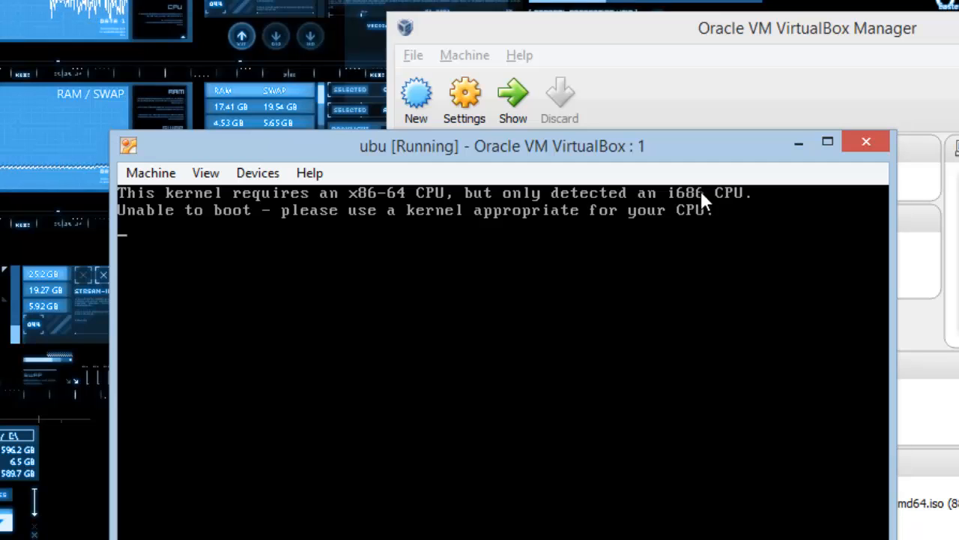
left_click(872, 138)
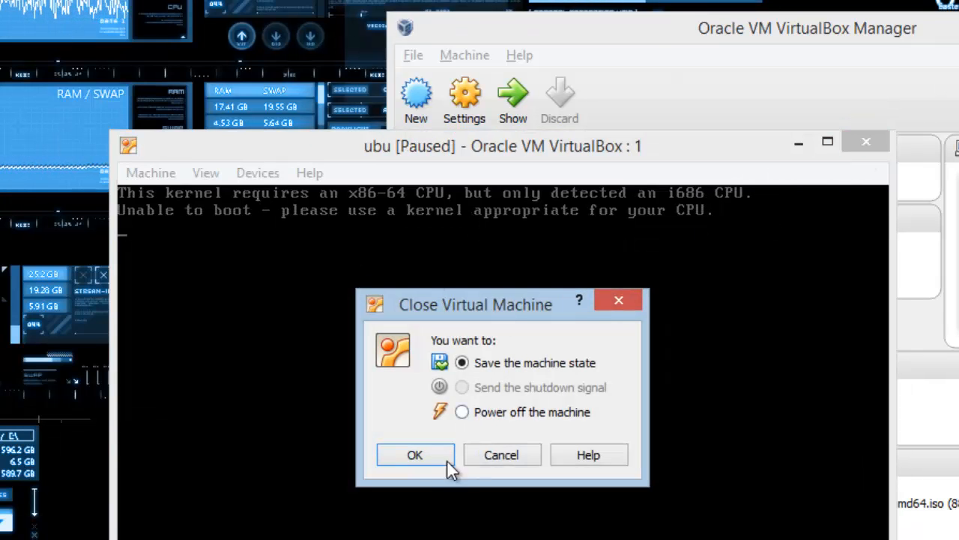
left_click(465, 412)
left_click(426, 457)
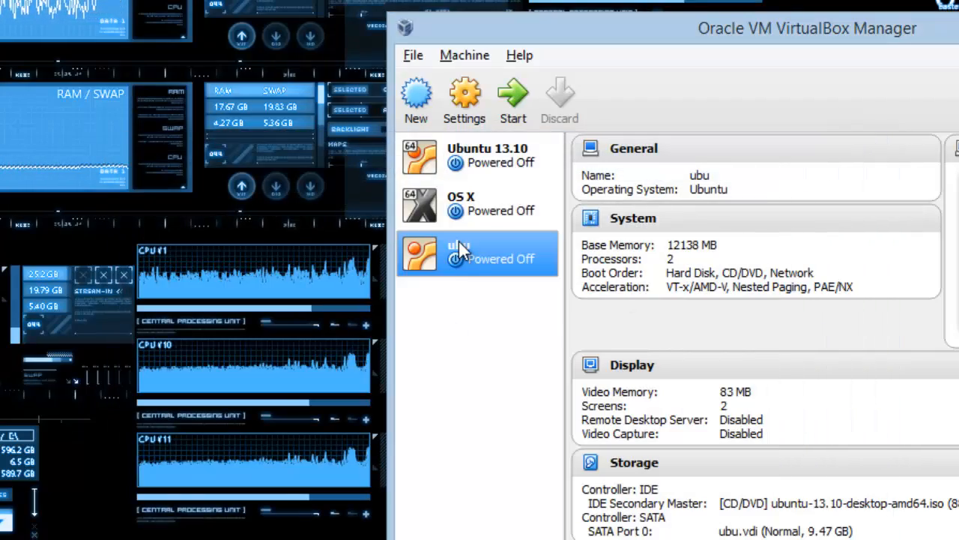
Step: Start ubu once more, then close it and power it off again
double_click(460, 241)
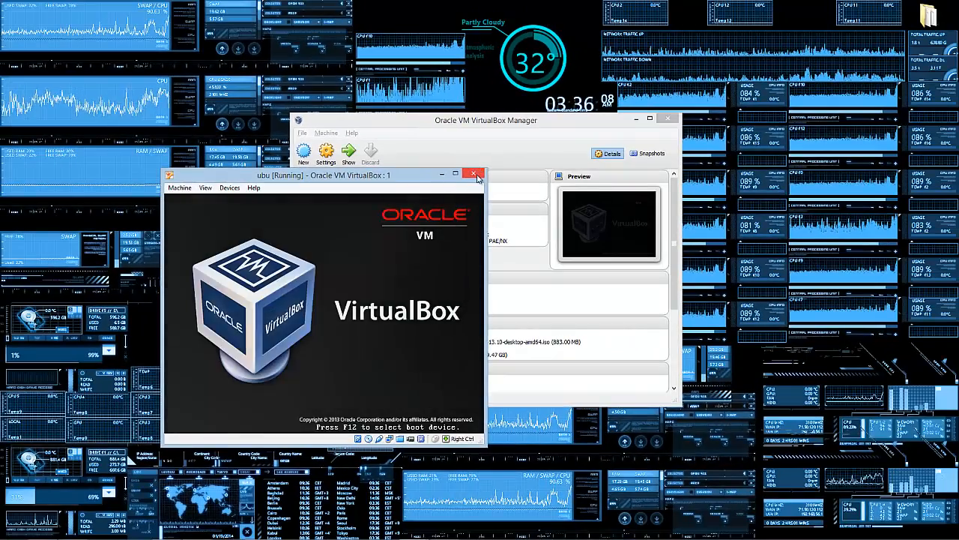
left_click(473, 174)
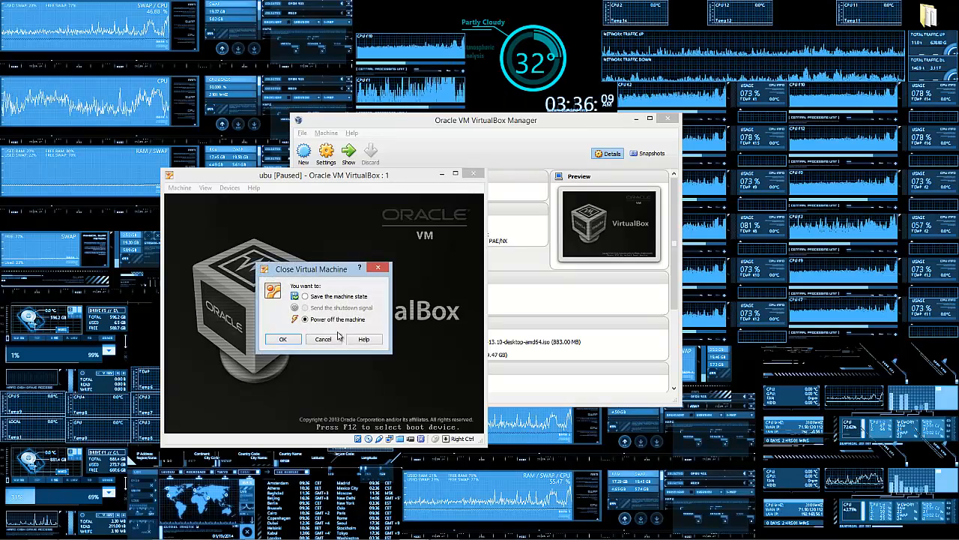
left_click(285, 337)
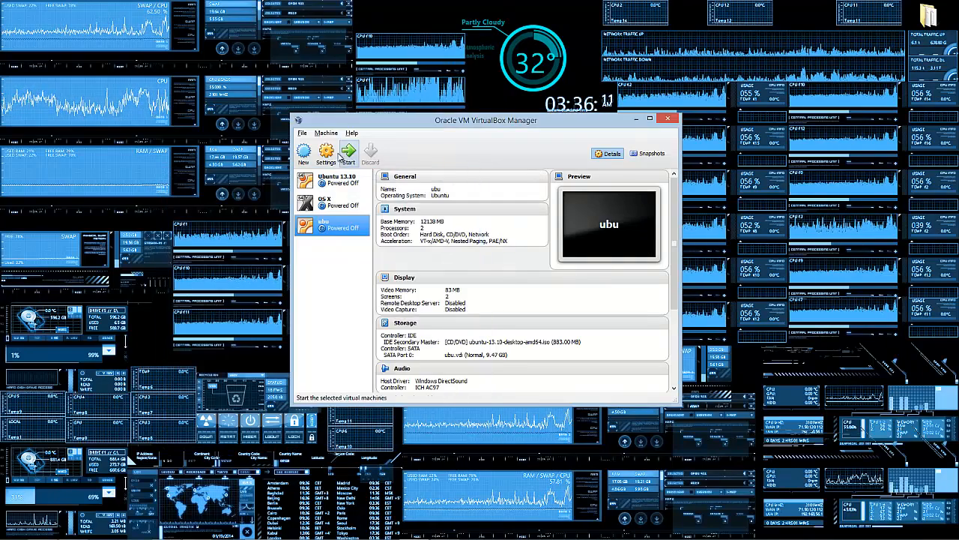
Step: Change ubu's OS version to Ubuntu (64 bit) in its General settings
left_click(326, 154)
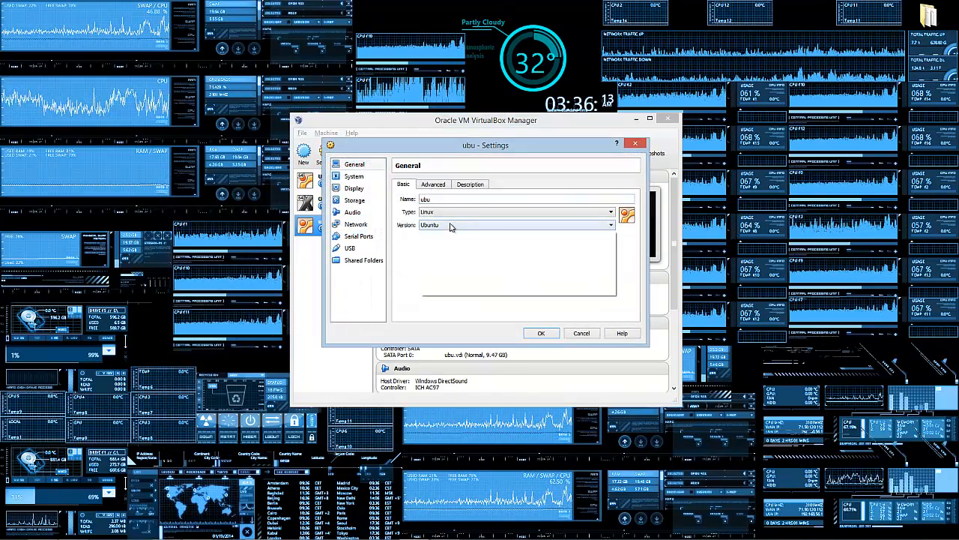
left_click(450, 225)
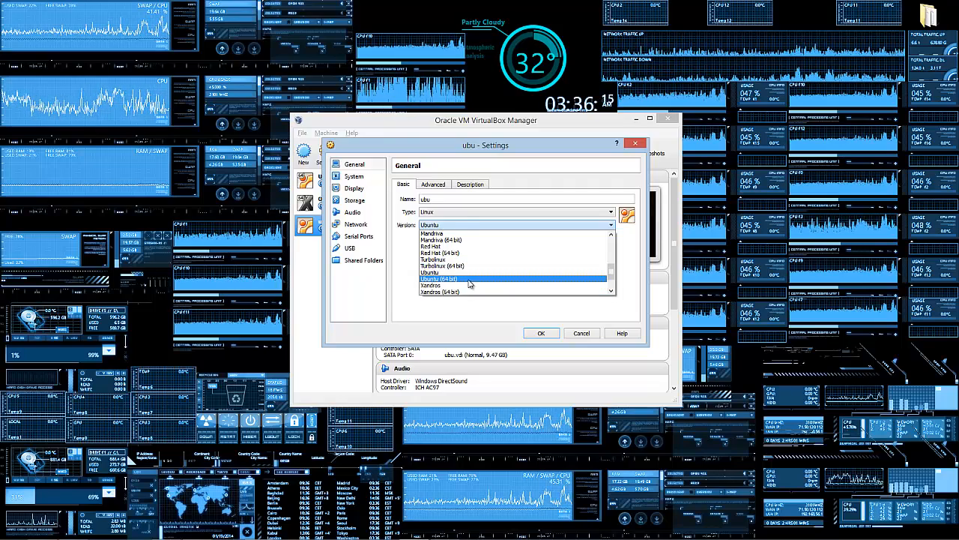
left_click(450, 278)
left_click(541, 333)
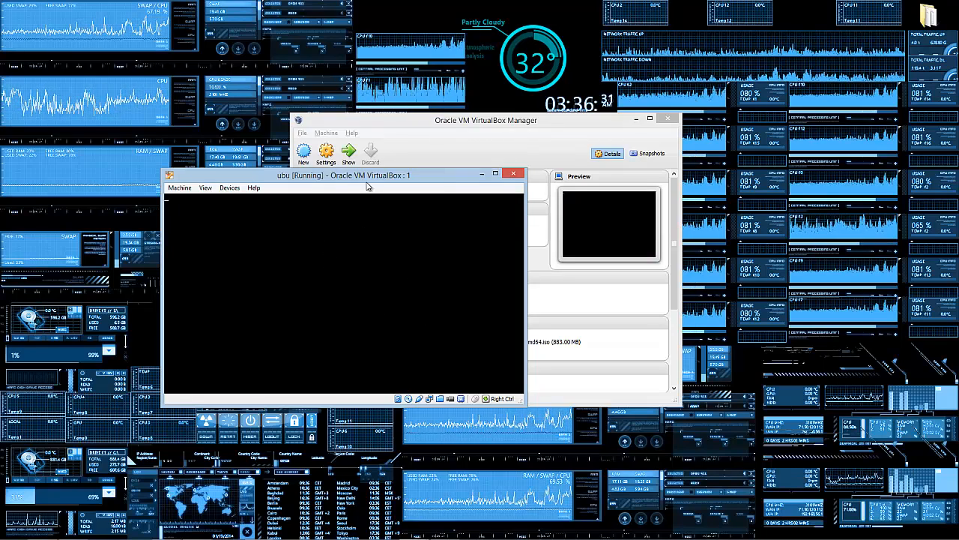
Step: Let ubu reach the Ubuntu 13.10 splash screen, then power the running machine off
left_click_drag(368, 186, 753, 266)
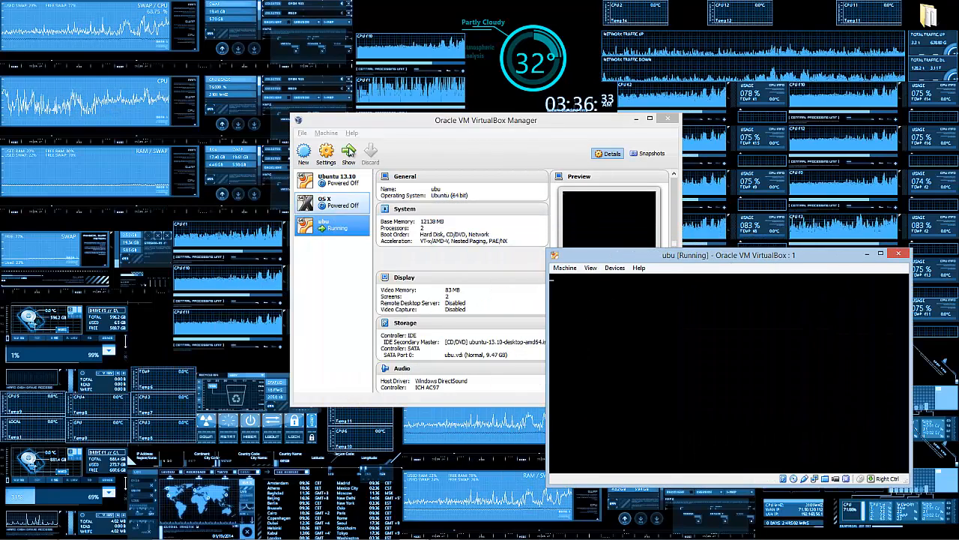
left_click(326, 152)
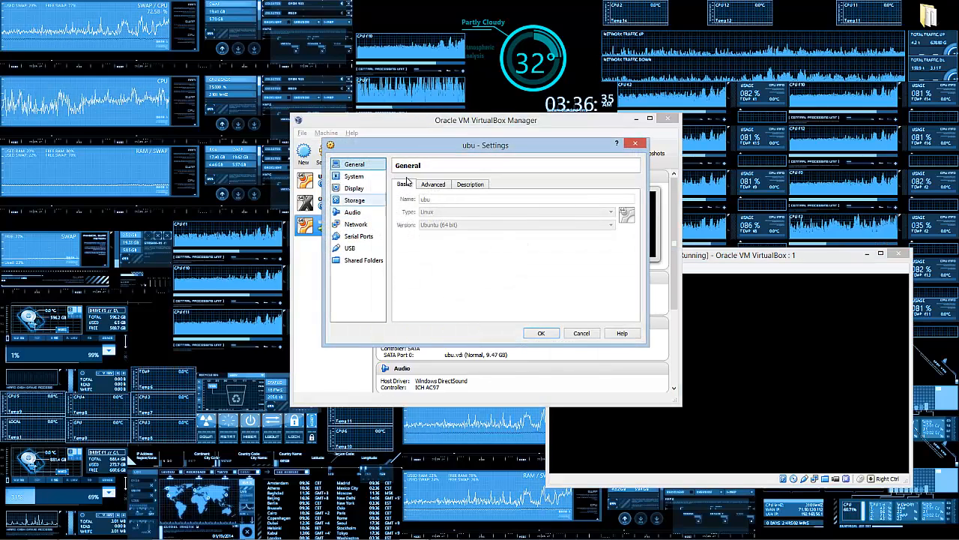
left_click(639, 146)
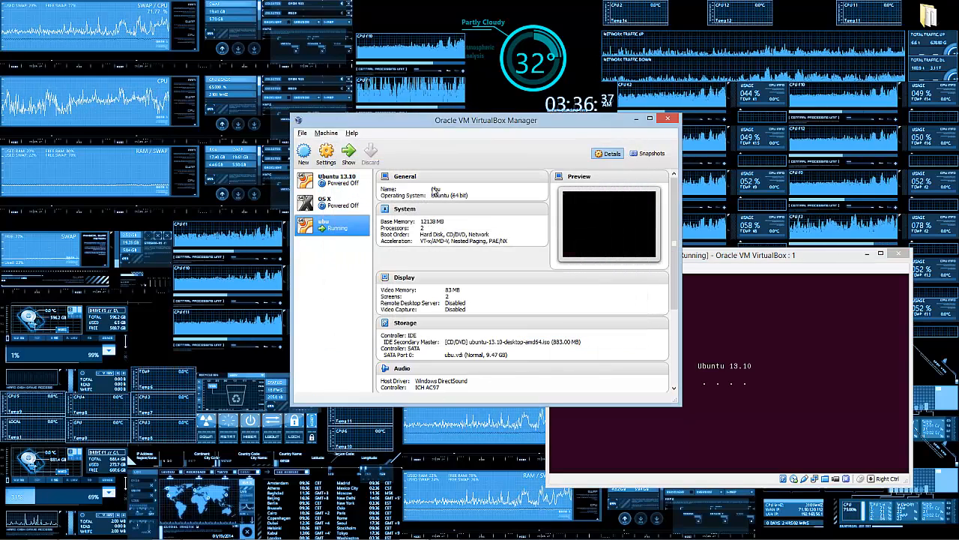
left_click(785, 272)
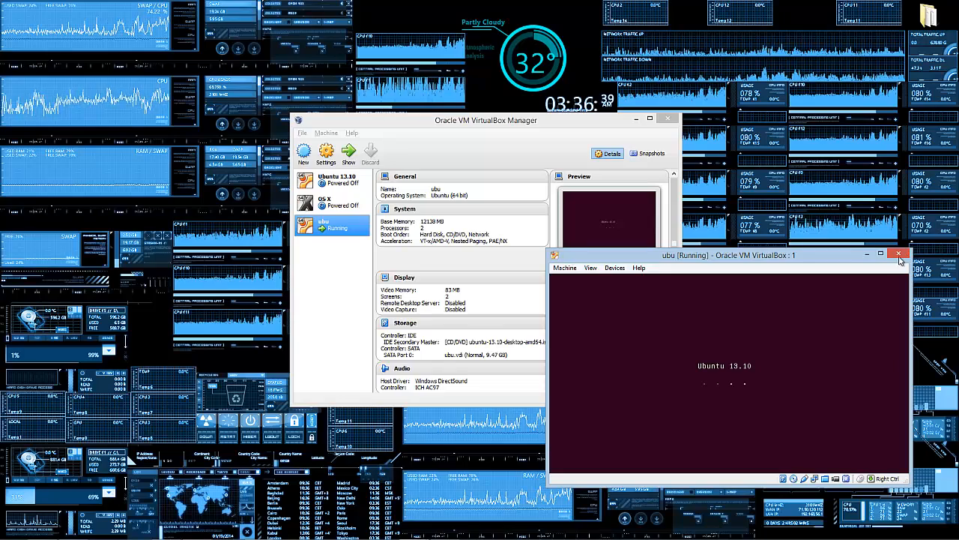
left_click(899, 255)
left_click(704, 408)
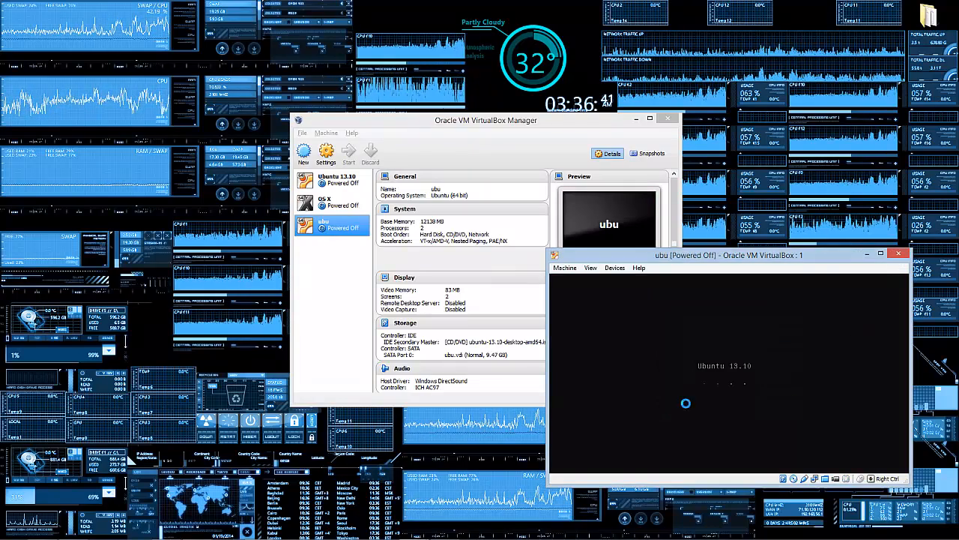
Step: Set ubu's OS type to Mac OS X, version Mac OS X 10.8 Mountain Lion (64 bit)
left_click(326, 152)
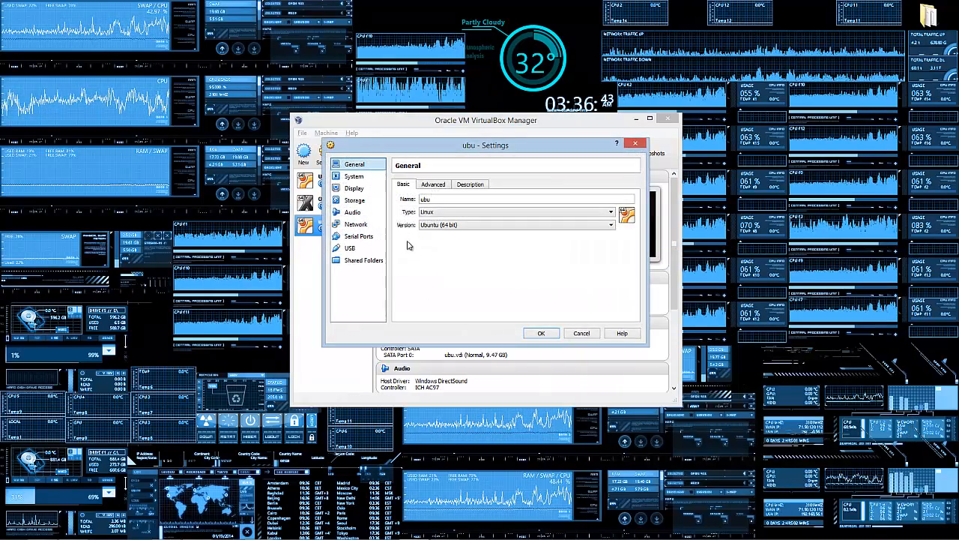
left_click(470, 216)
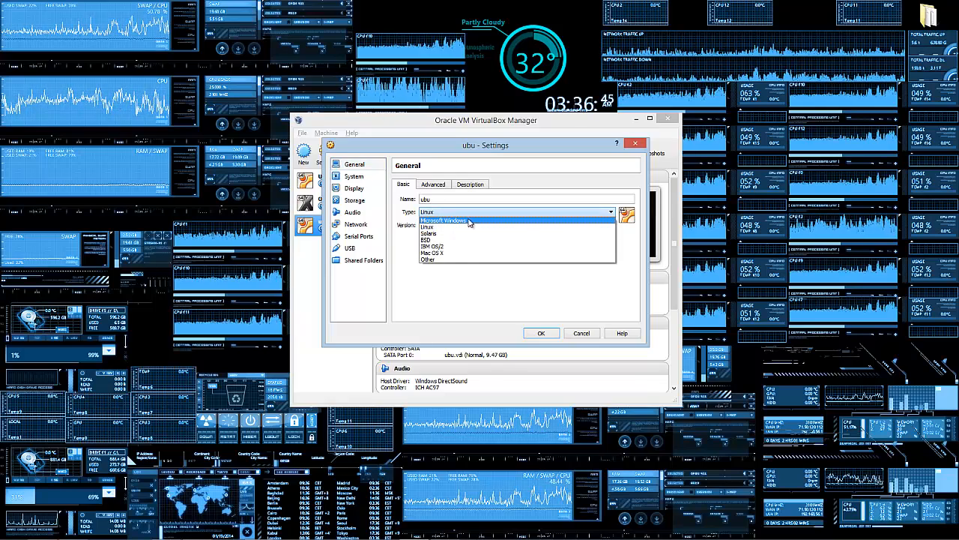
left_click(468, 254)
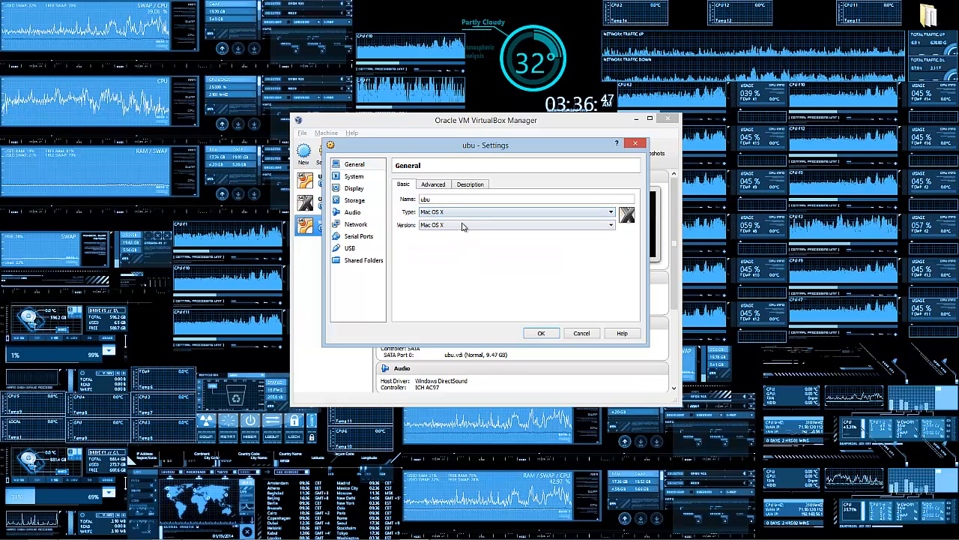
left_click(541, 334)
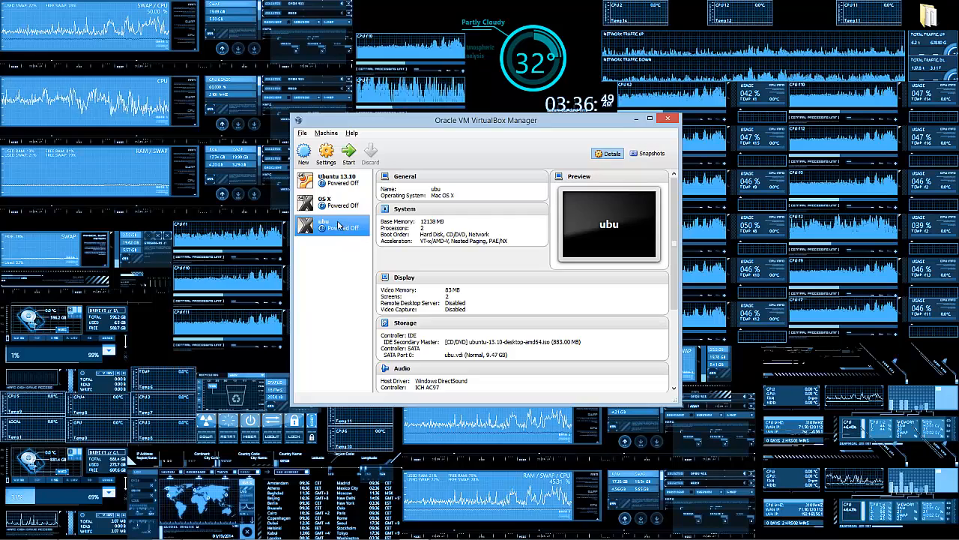
left_click(326, 154)
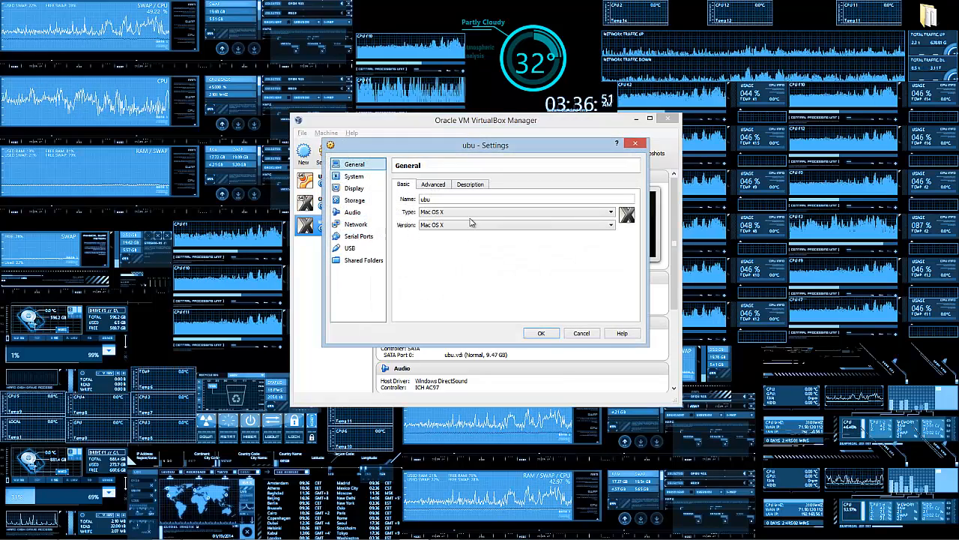
left_click(510, 224)
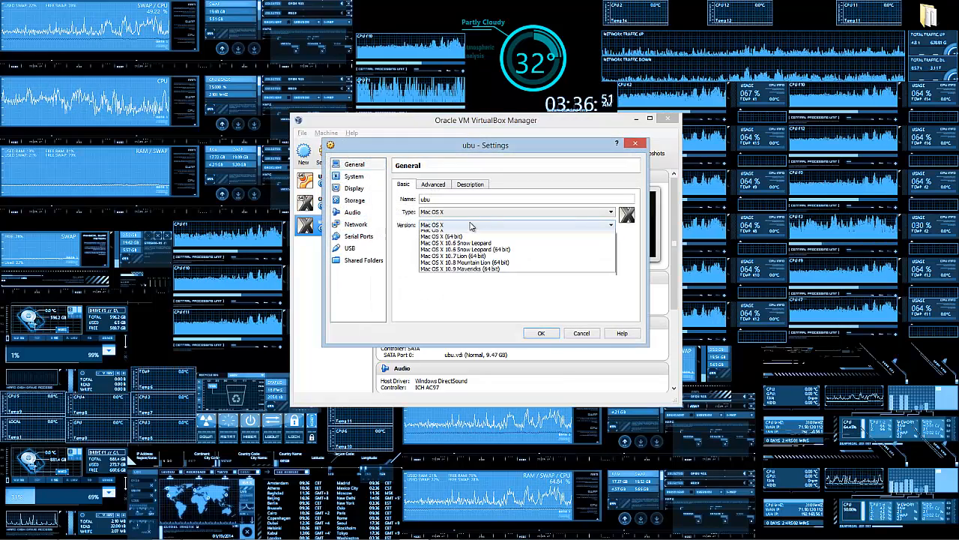
left_click(507, 266)
left_click(541, 335)
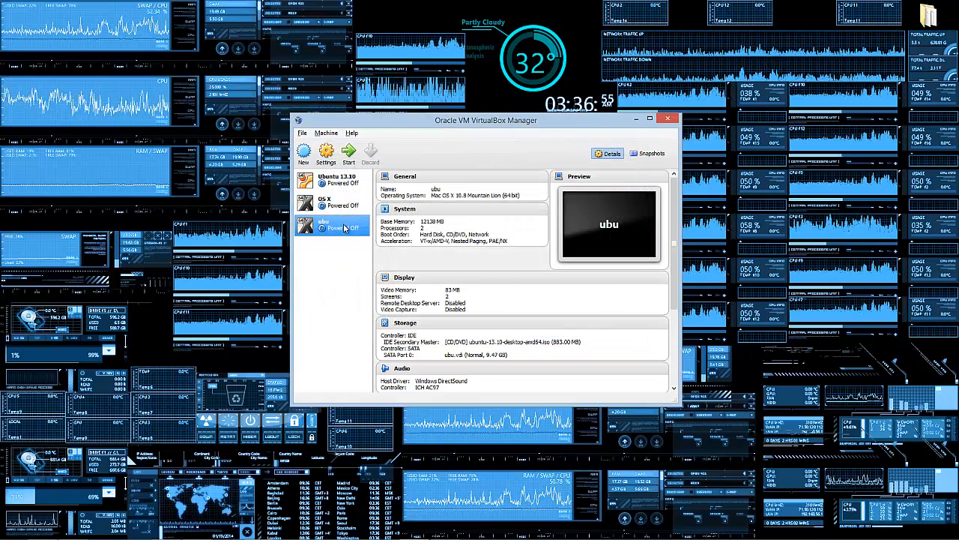
Step: Start ubu and move its running window up and to the left
double_click(344, 224)
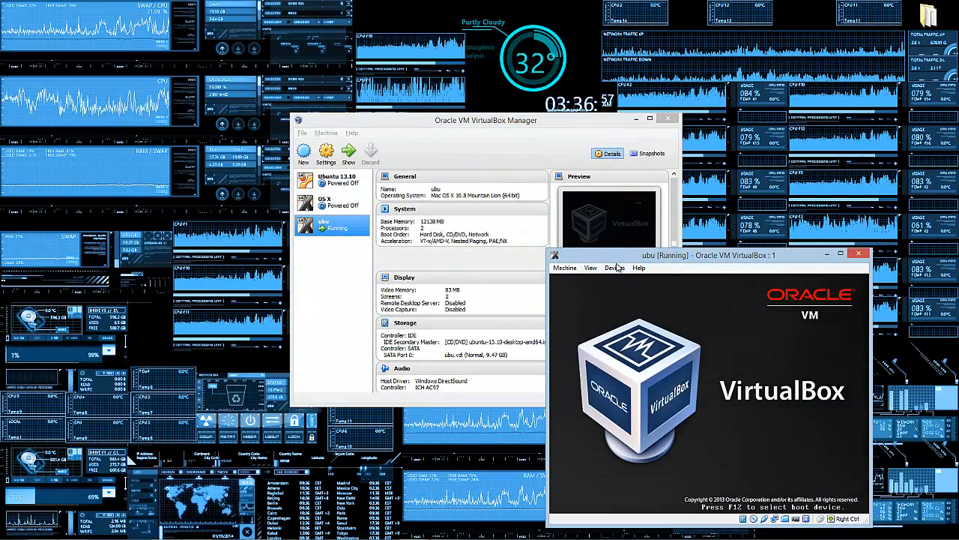
left_click(613, 268)
left_click(742, 257)
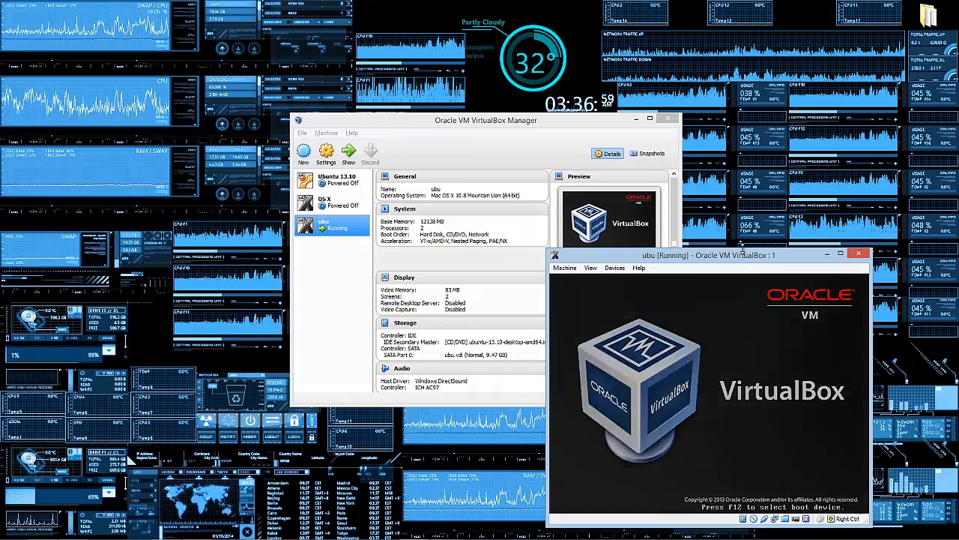
left_click_drag(748, 264, 602, 192)
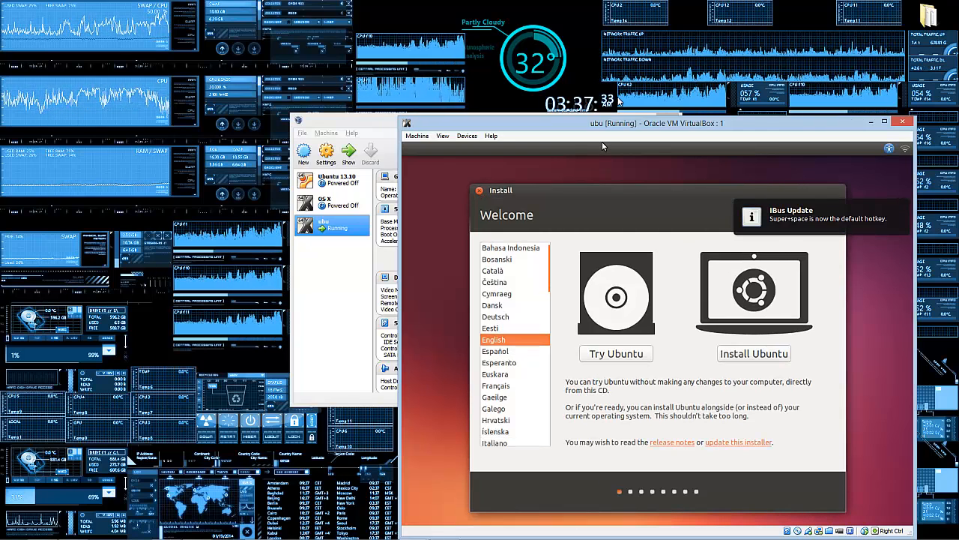
Step: Check the guest Ubuntu network indicator's connection list several times
left_click_drag(628, 121, 579, 34)
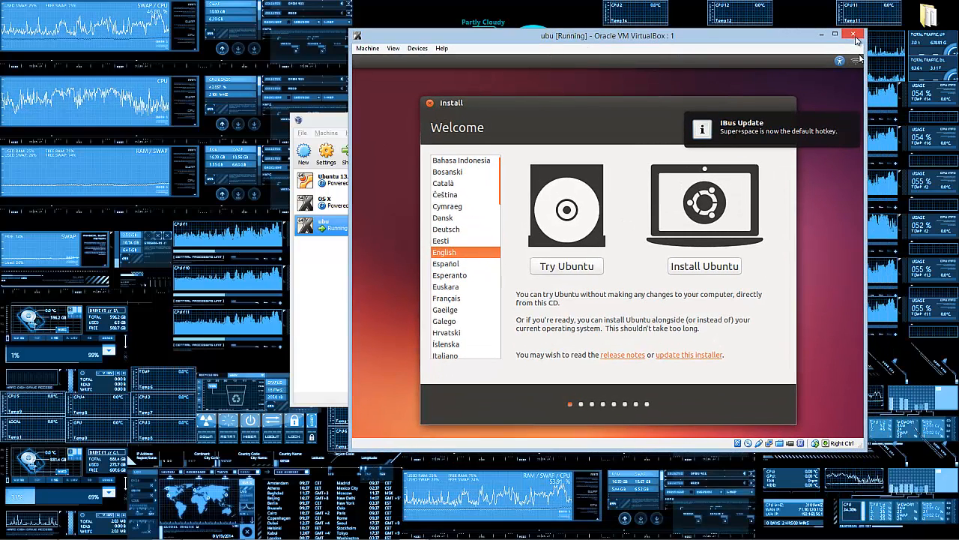
left_click(857, 61)
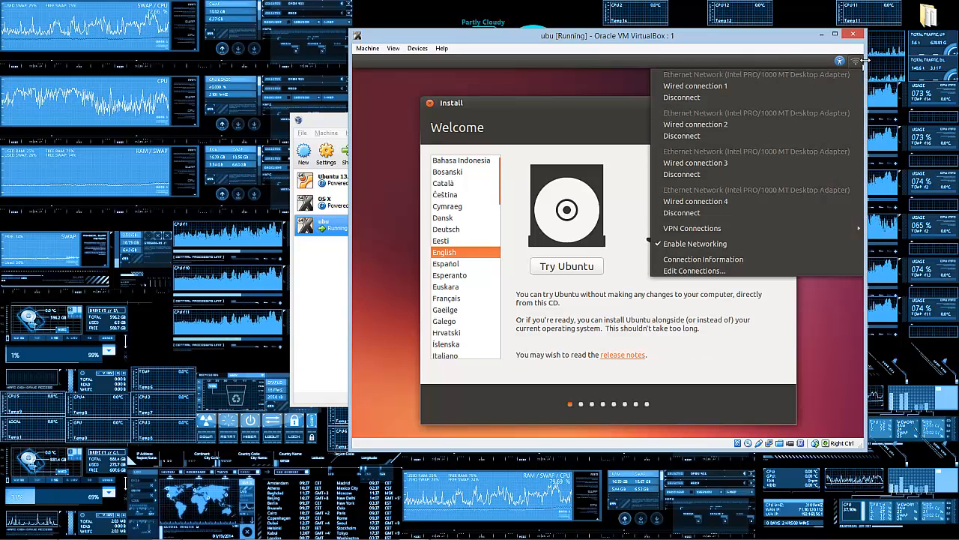
mouse_move(855, 63)
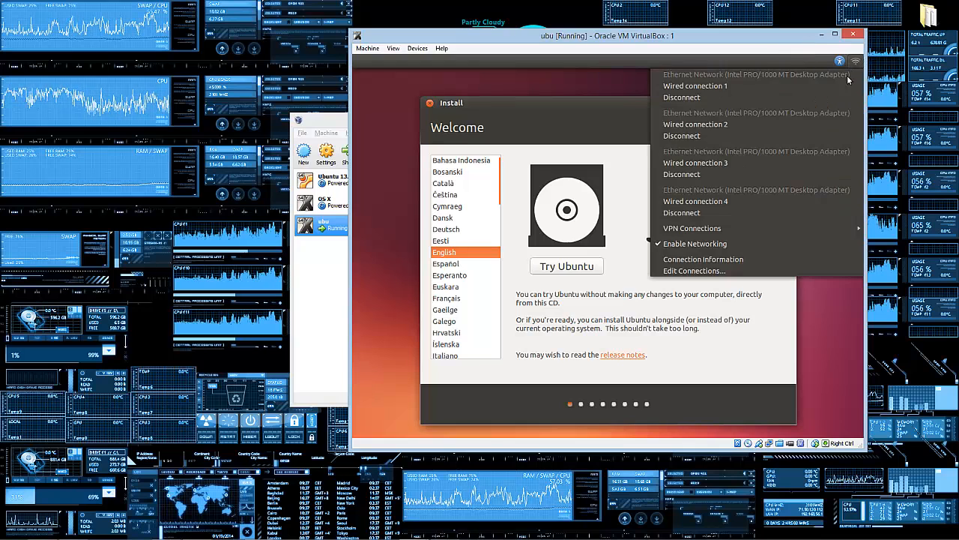
left_click(741, 162)
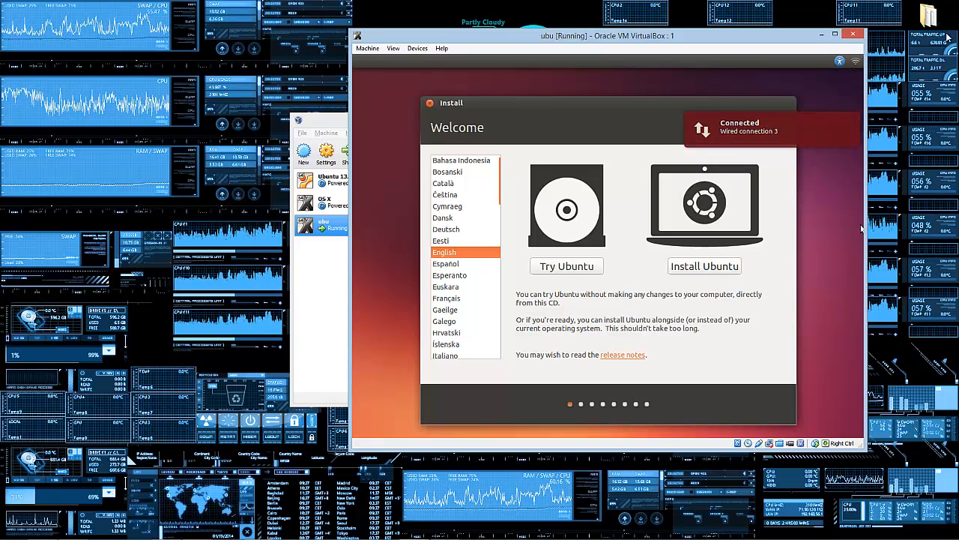
left_click(856, 61)
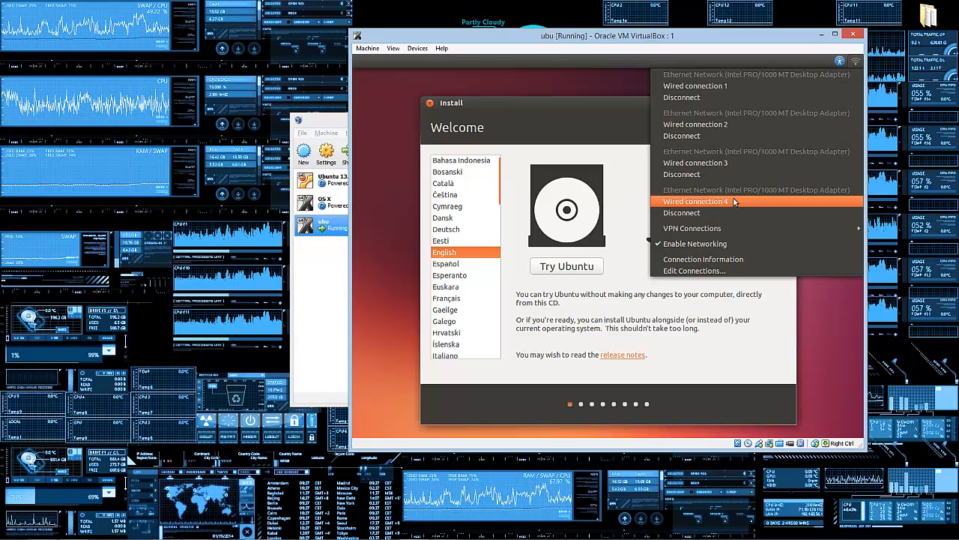
left_click(742, 201)
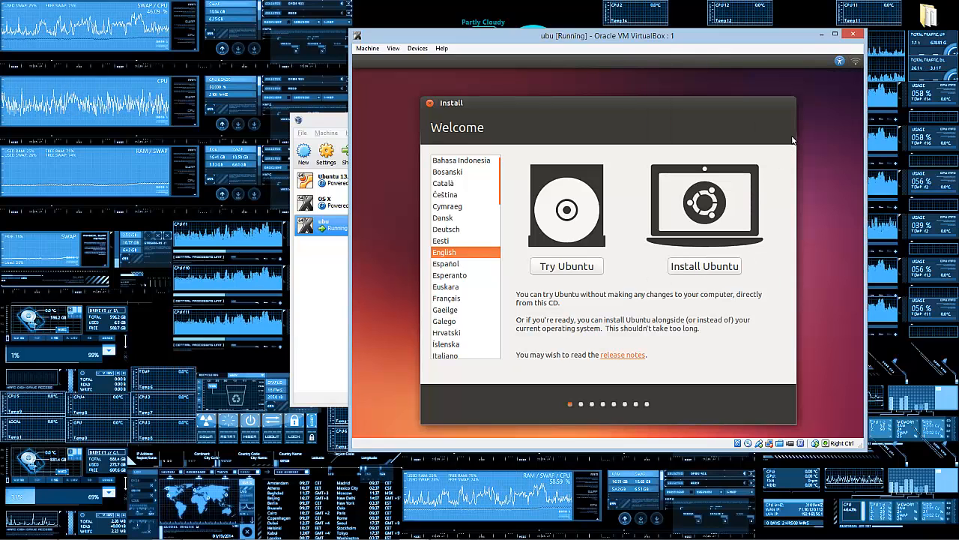
left_click(856, 63)
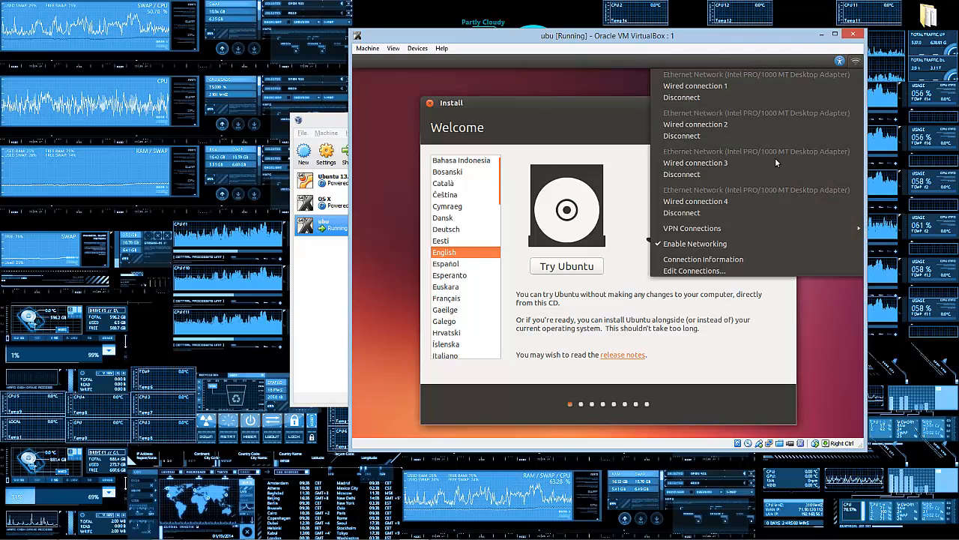
left_click(740, 199)
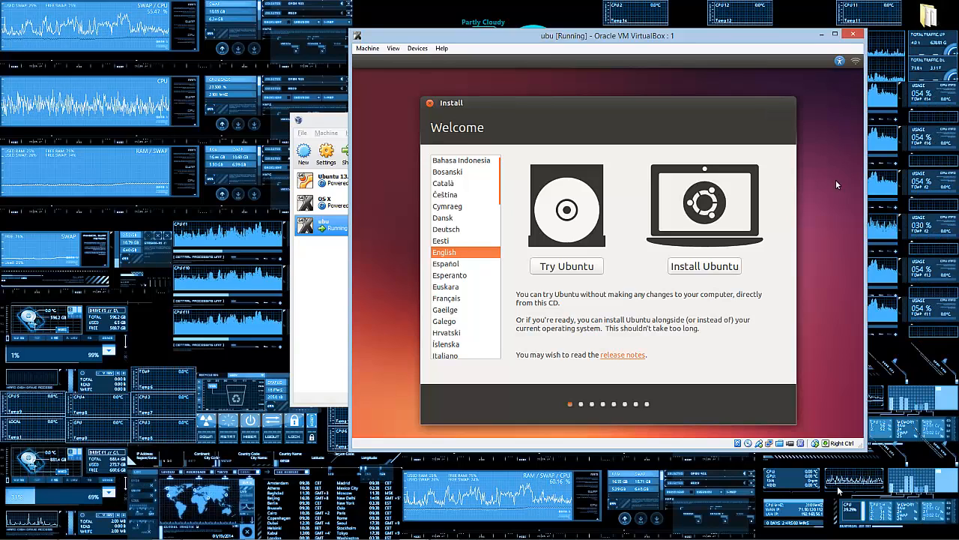
Step: Compare with the host's MBC Wi-Fi network details, then request closing ubu
left_click(902, 532)
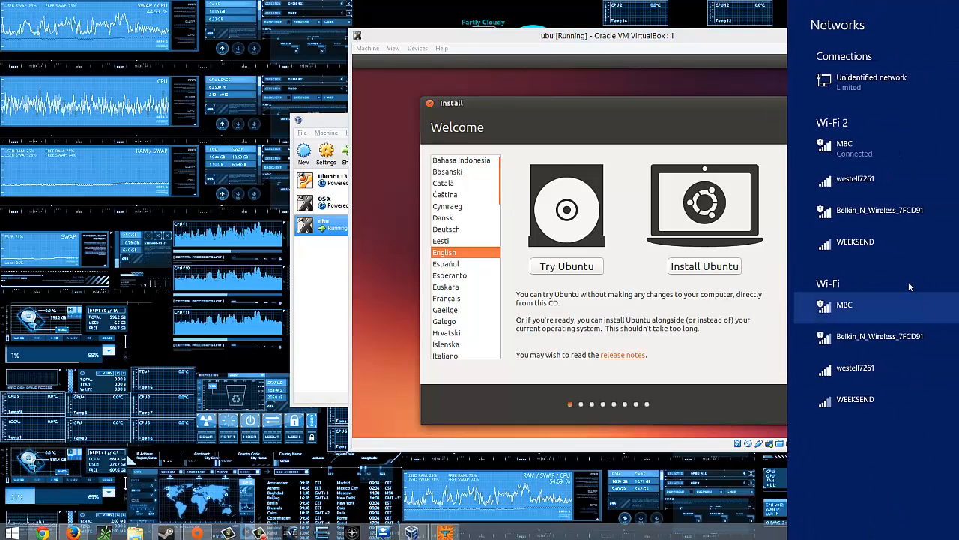
left_click(853, 315)
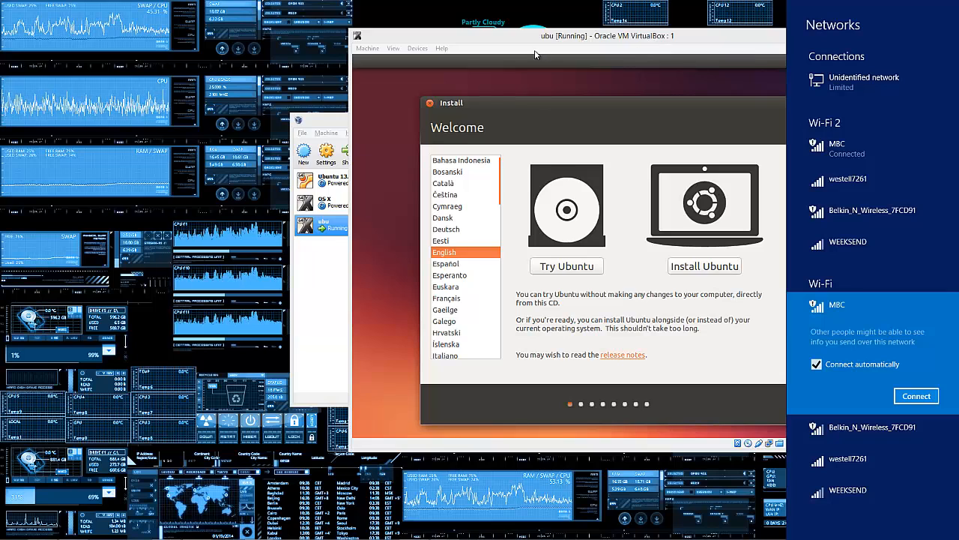
left_click_drag(605, 39, 487, 38)
left_click(739, 59)
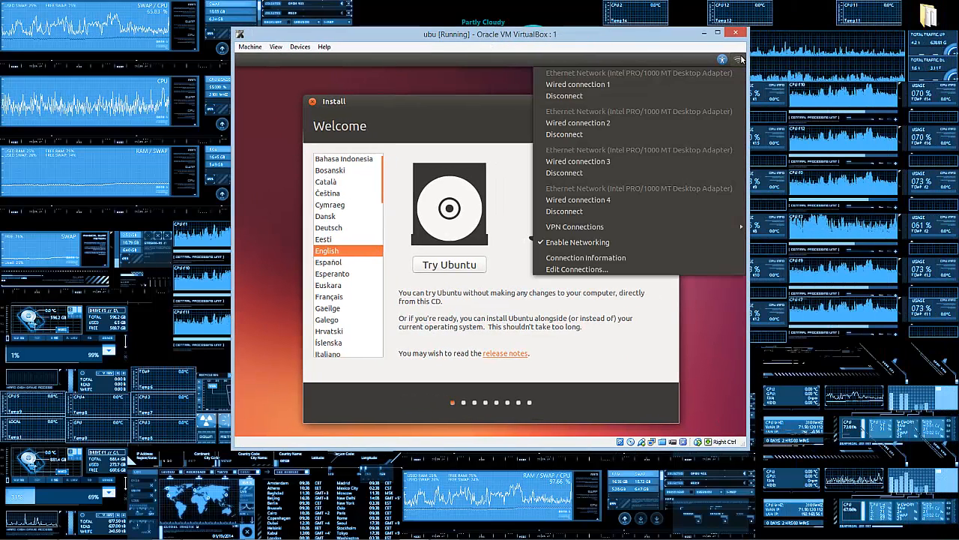
left_click(628, 162)
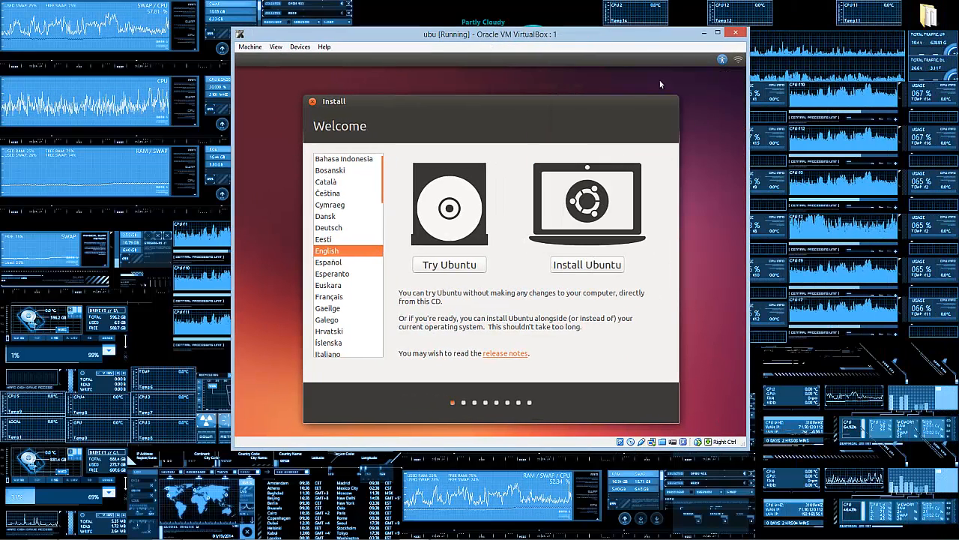
left_click(735, 32)
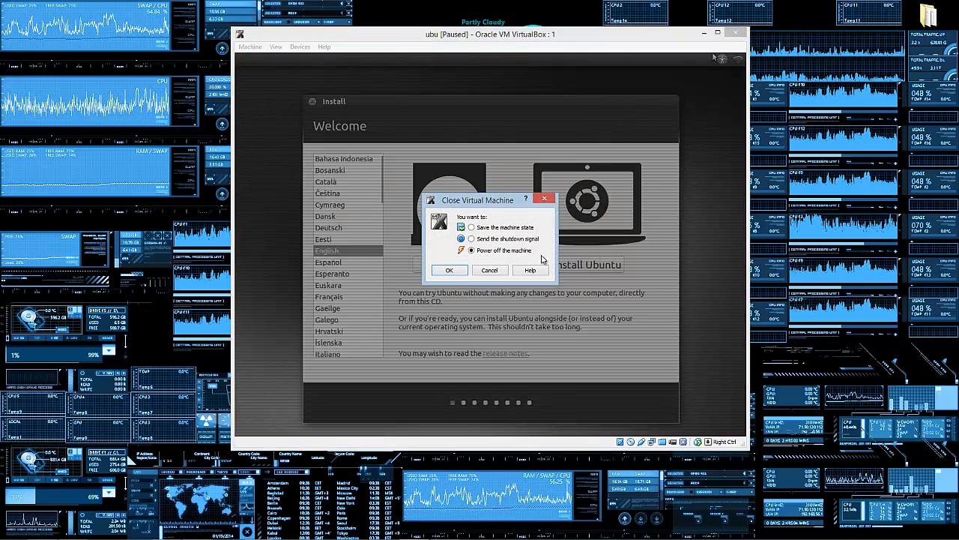
Step: Power off ubu and start the existing Ubuntu 13.10 VM, moving its window right
left_click(449, 270)
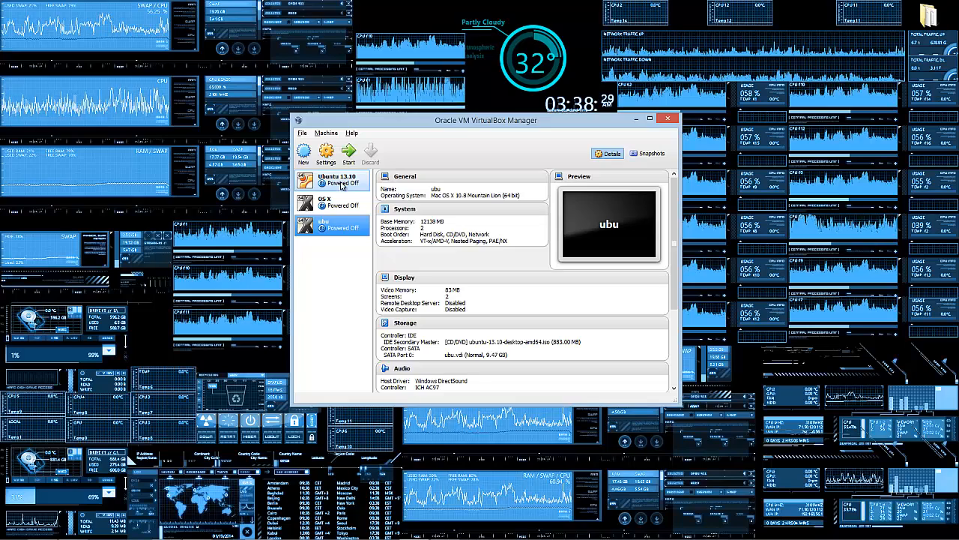
left_click(354, 181)
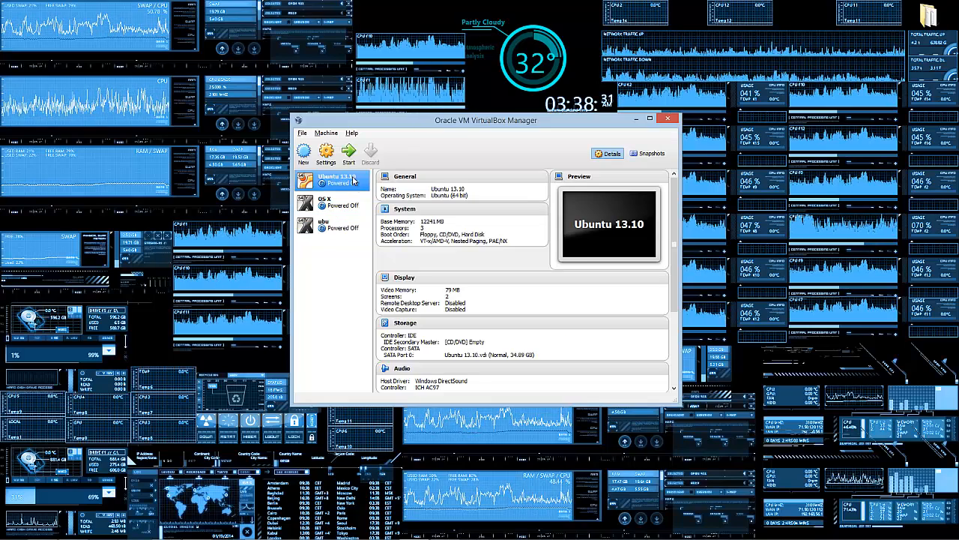
double_click(353, 181)
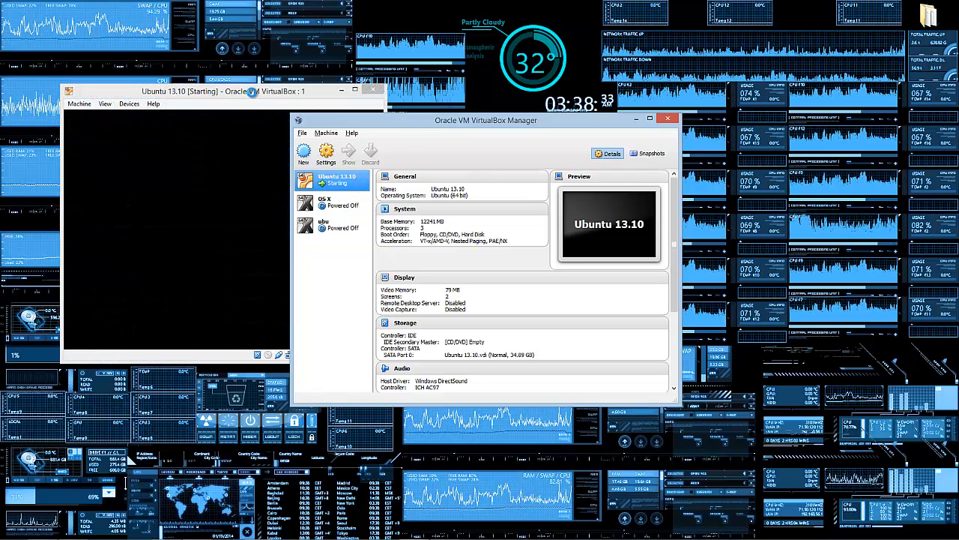
left_click_drag(253, 91, 682, 72)
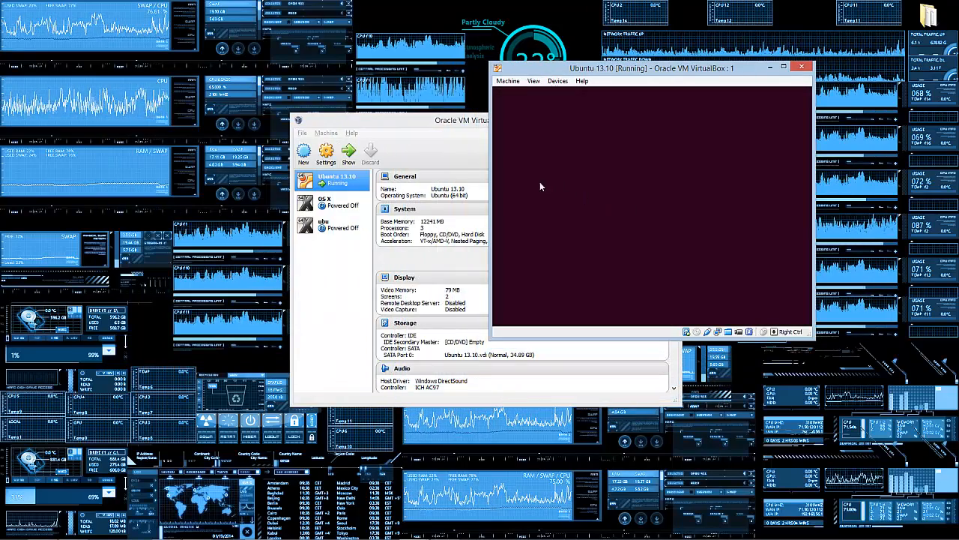
left_click(438, 179)
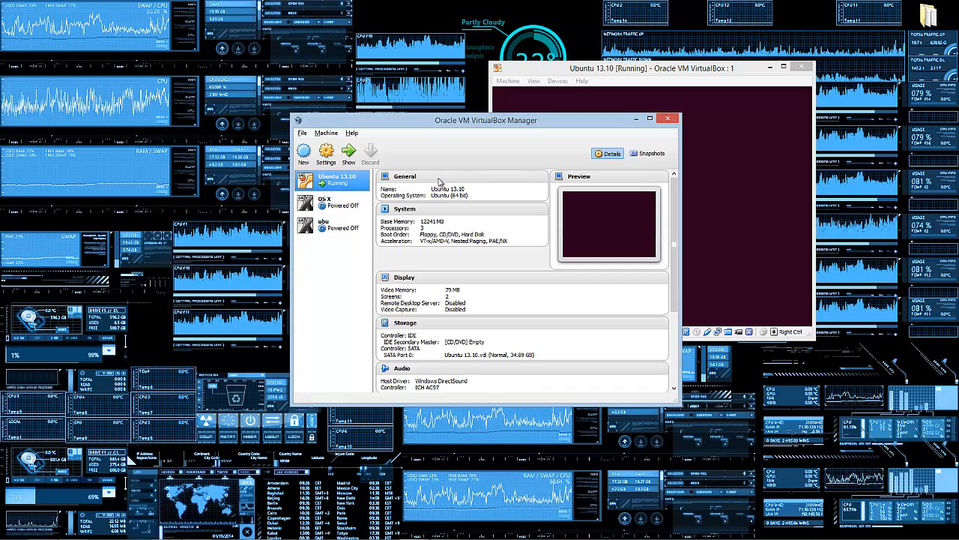
left_click(689, 63)
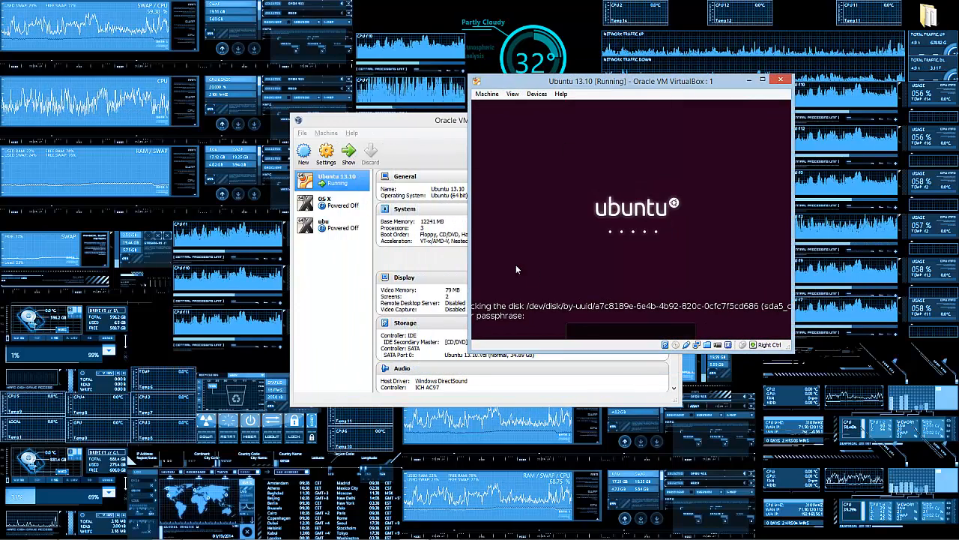
Step: Dismiss the mouse-capture notice and submit the disk passphrase at the boot prompt
left_click(635, 286)
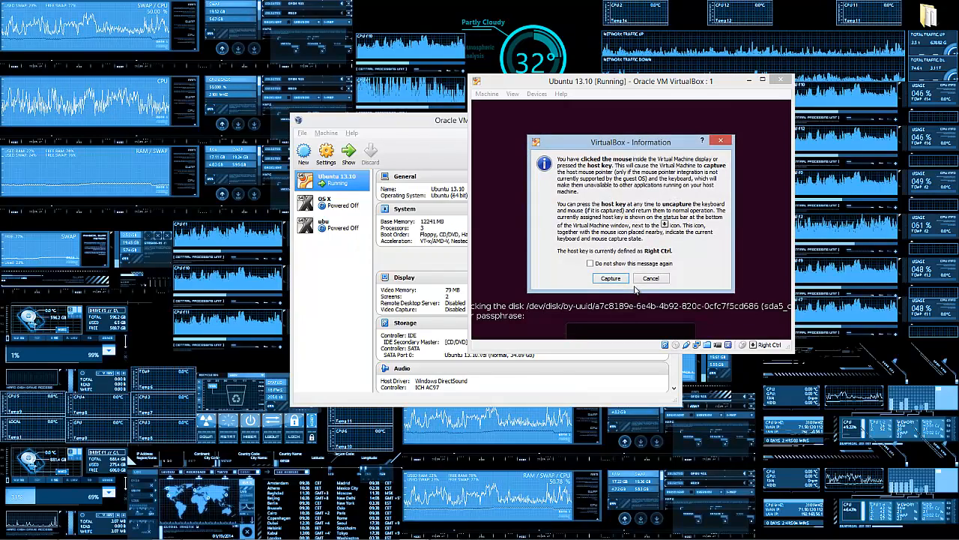
left_click(649, 278)
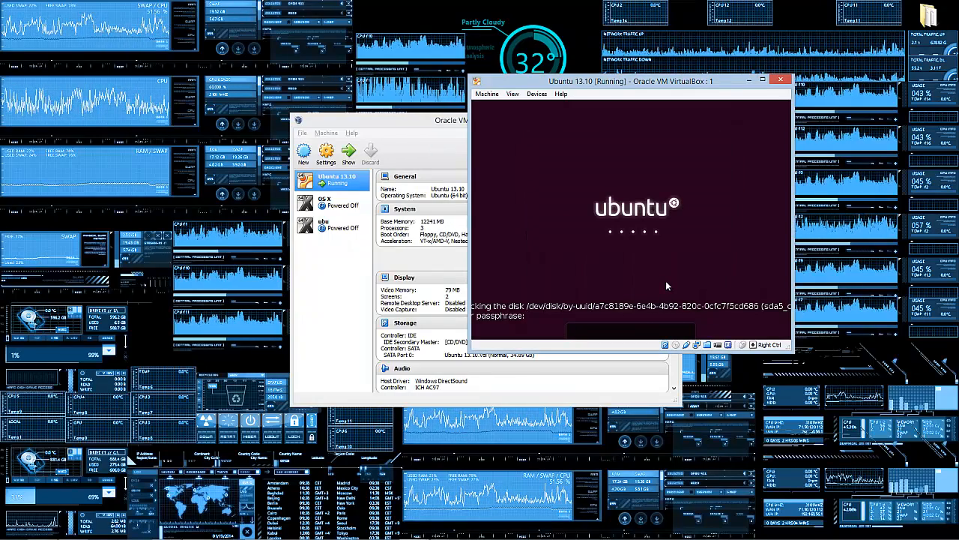
type("••")
key("Return")
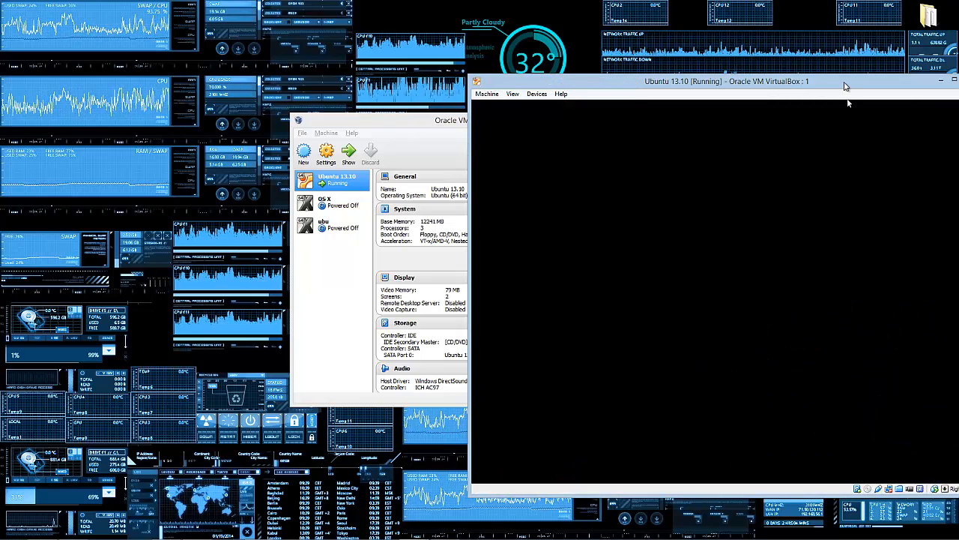
Step: Restart the Ubuntu 13.10 guest via the gear menu's Restart… option
left_click_drag(844, 86, 425, 64)
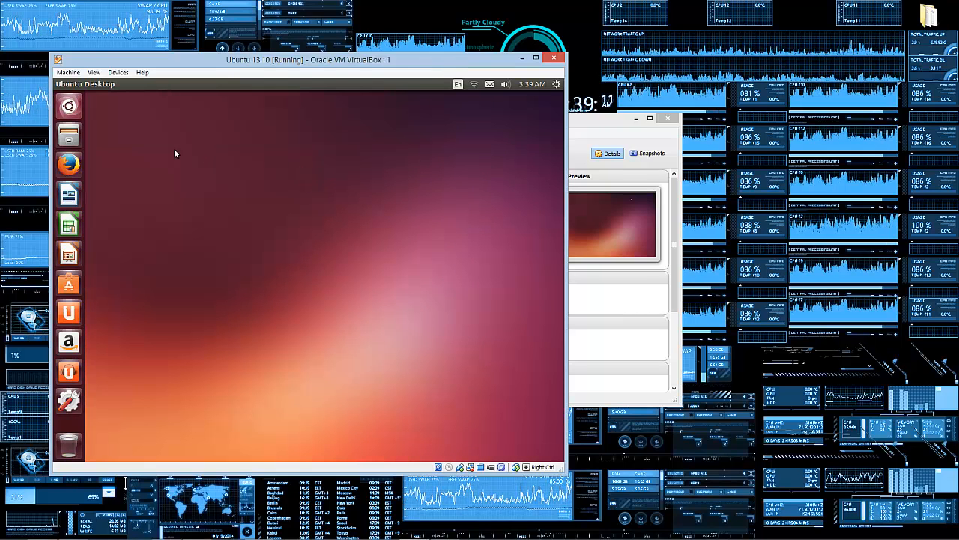
left_click(557, 85)
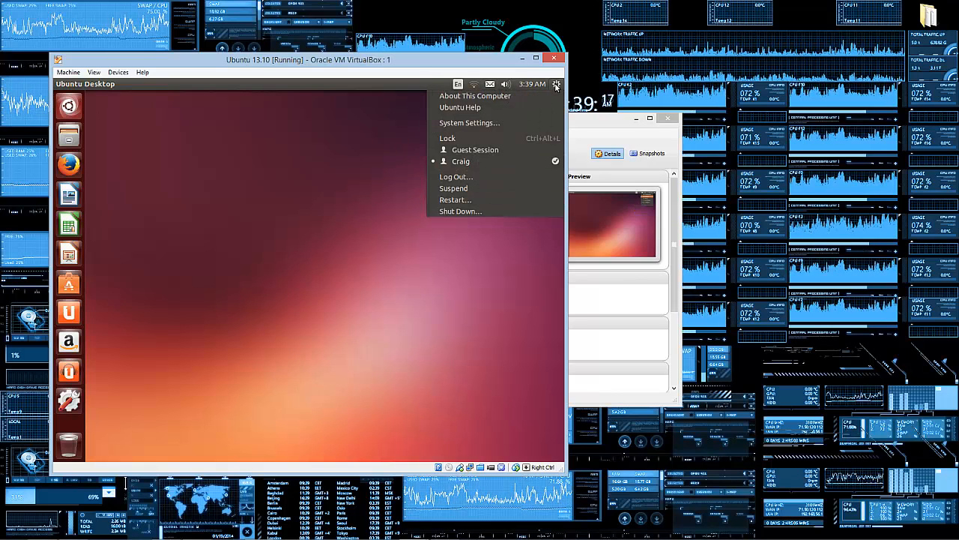
left_click(476, 123)
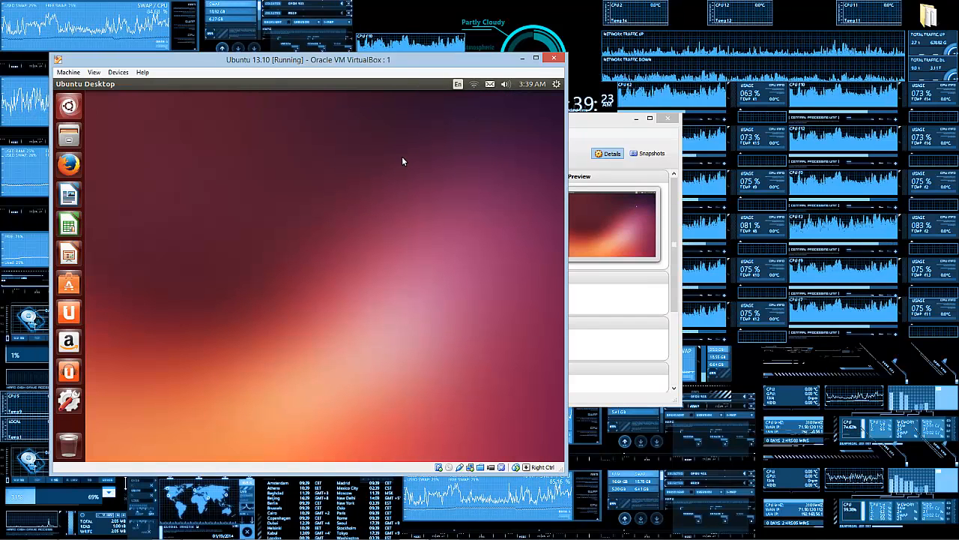
left_click(556, 84)
left_click(282, 108)
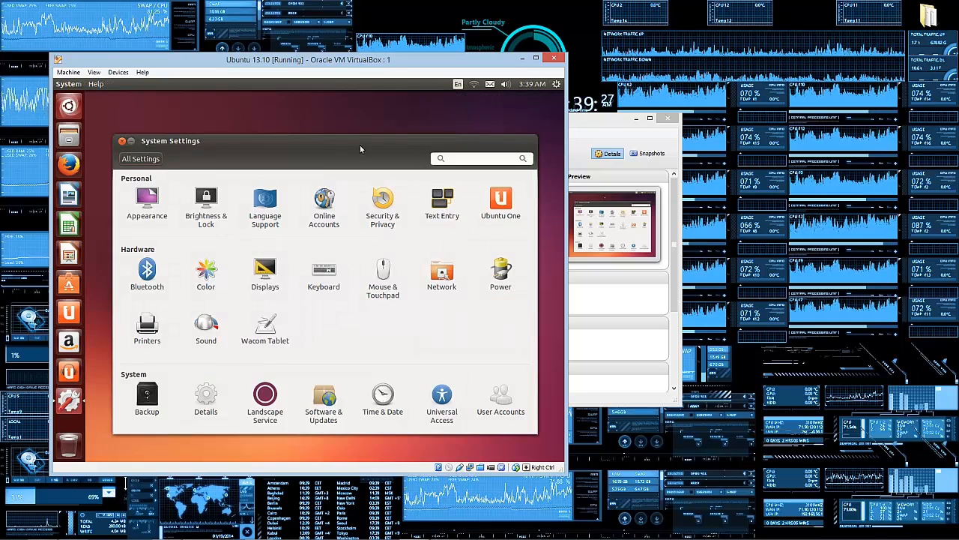
left_click(478, 203)
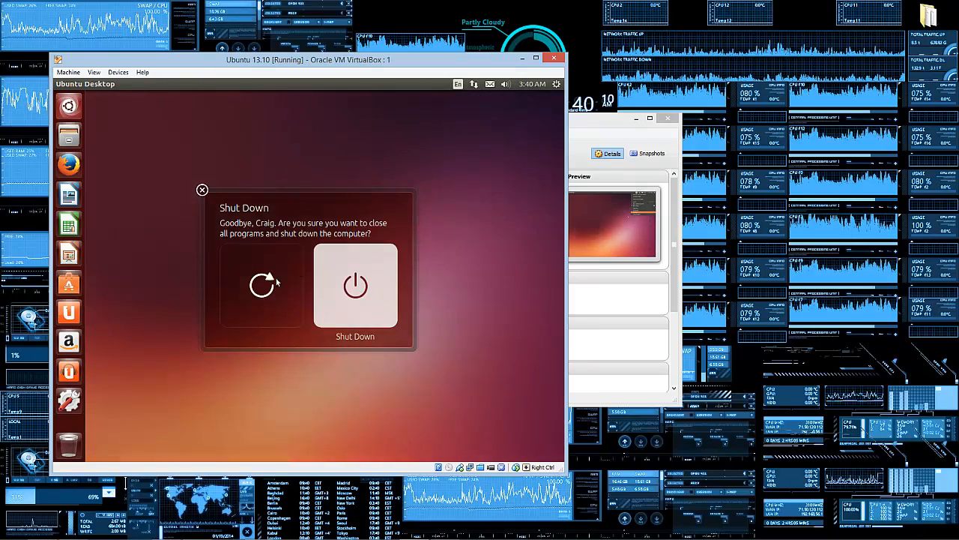
left_click(262, 300)
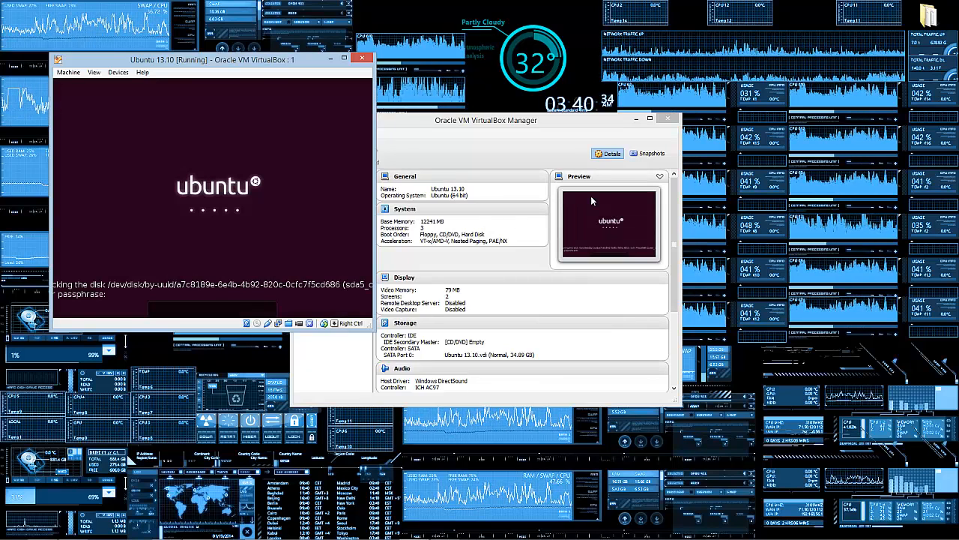
Step: Enter the disk passphrase at the boot prompt to unlock and boot to the desktop
type("******")
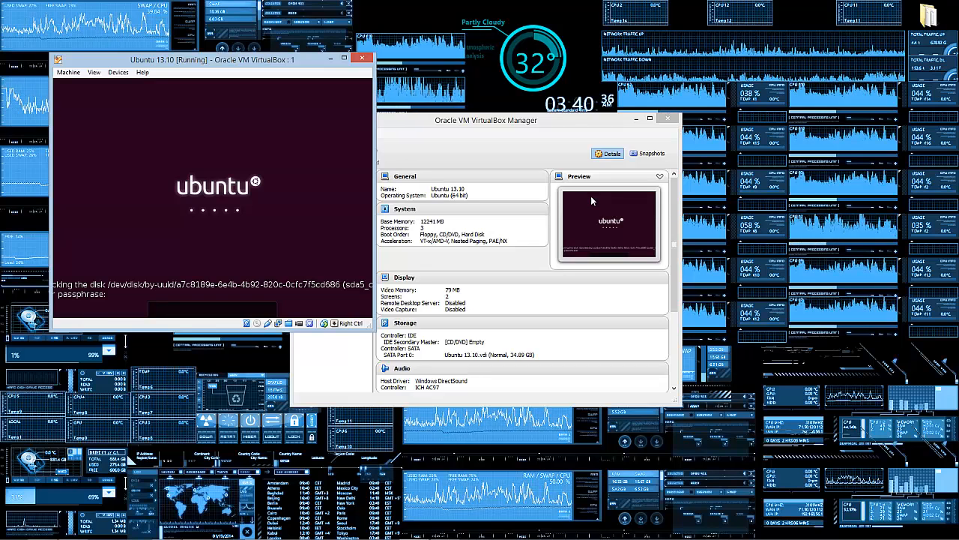
key("Return")
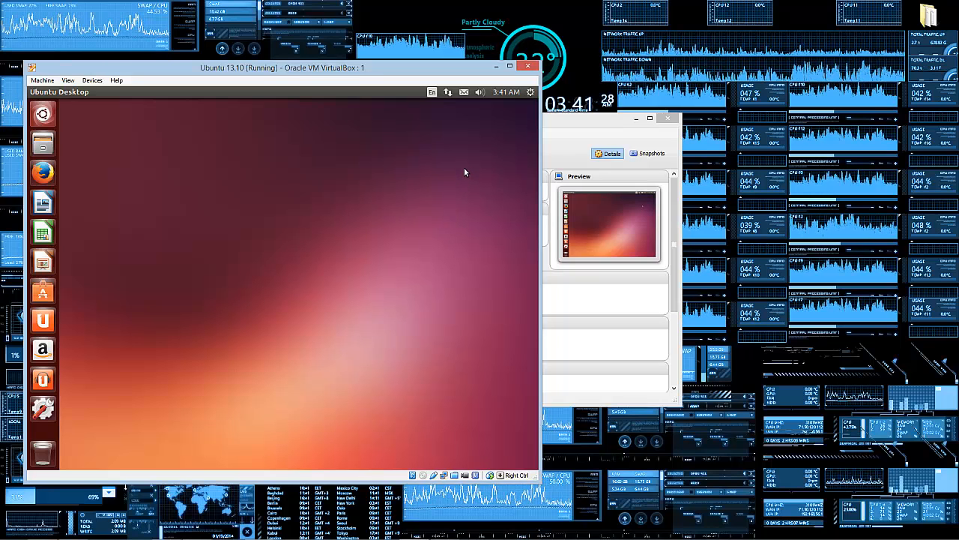
Step: Start ubu from VirtualBox Manager and let it boot to the installer's Welcome screen
left_click(572, 141)
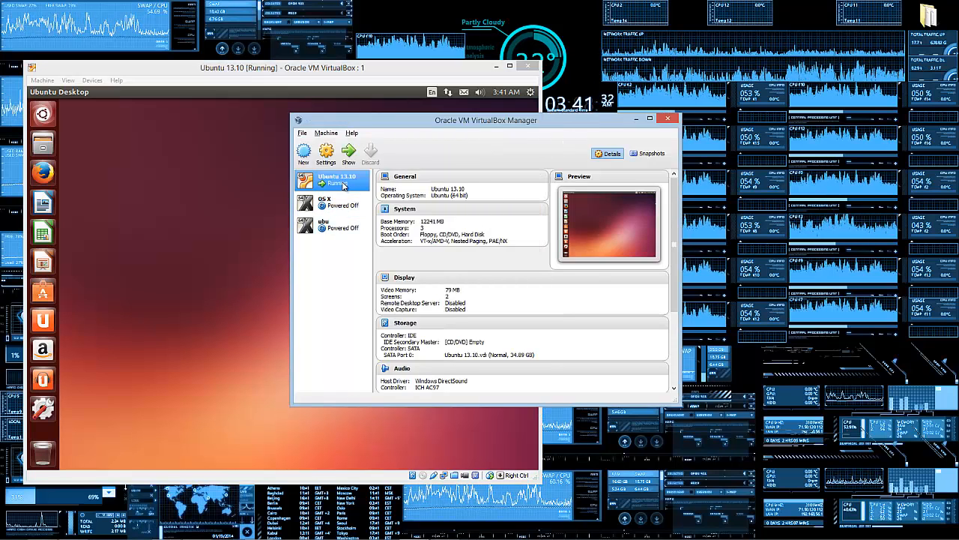
left_click(331, 223)
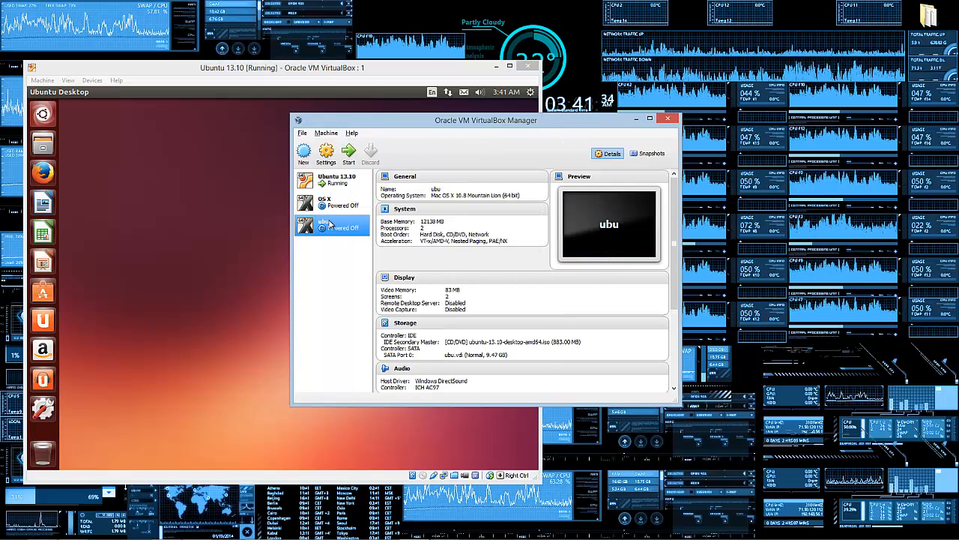
double_click(337, 225)
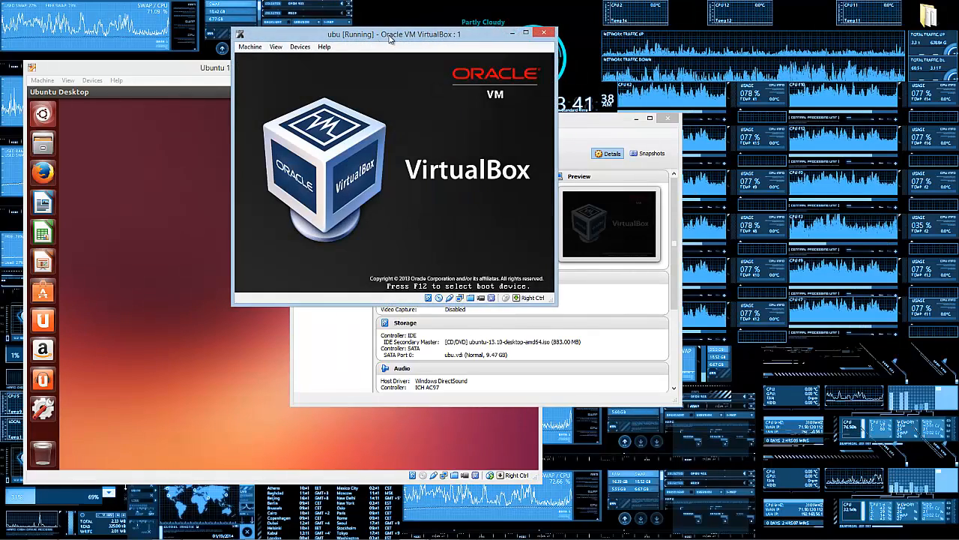
left_click_drag(391, 35, 687, 151)
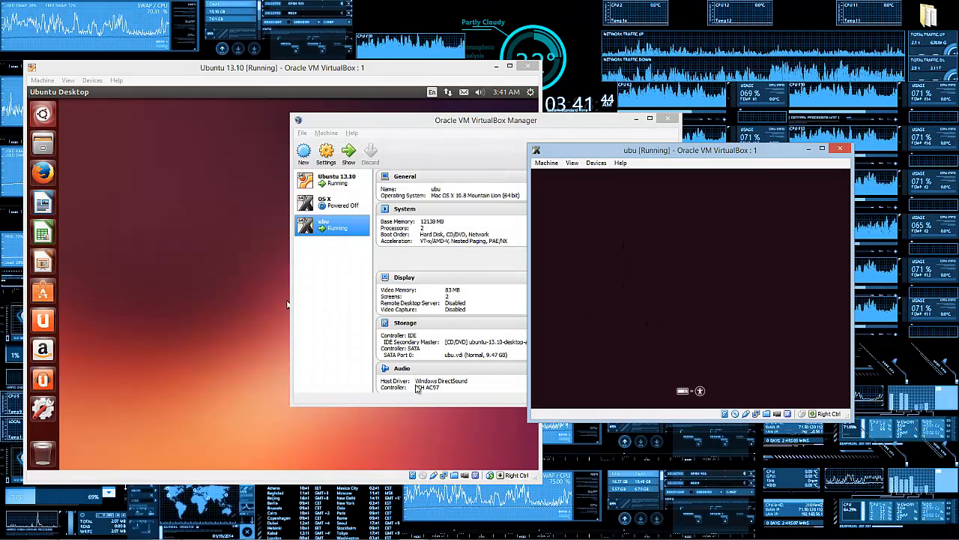
left_click(229, 385)
left_click(730, 357)
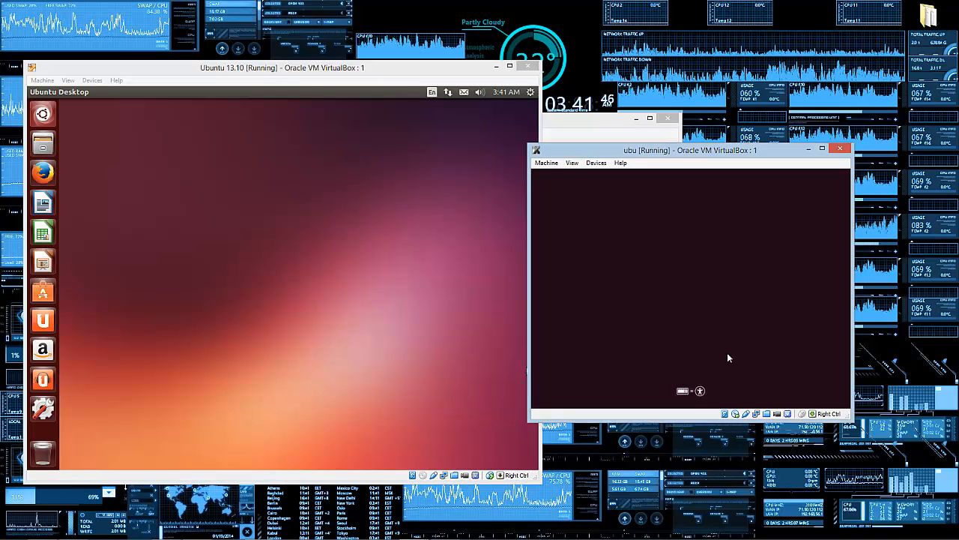
left_click(670, 347)
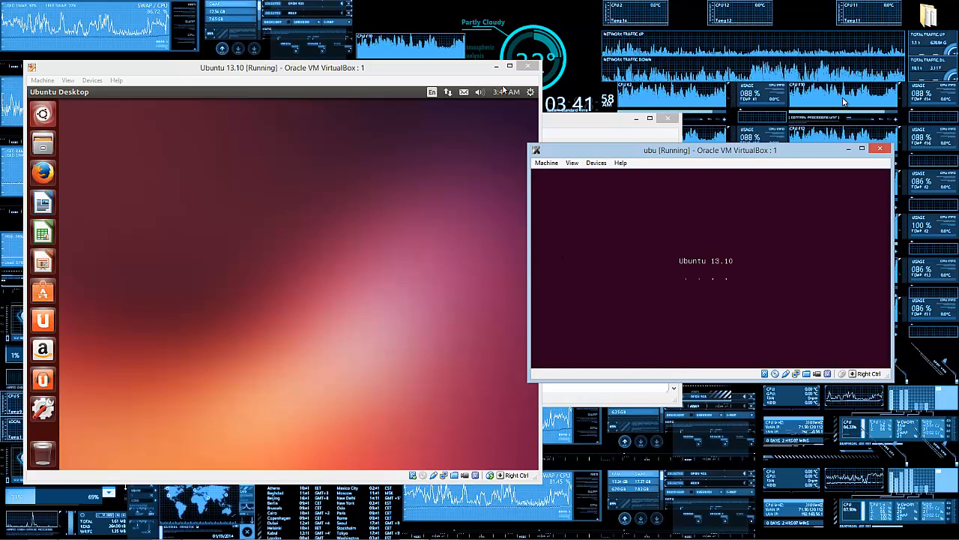
Step: Close ubu's window and choose Power off the machine
left_click_drag(800, 153, 523, 200)
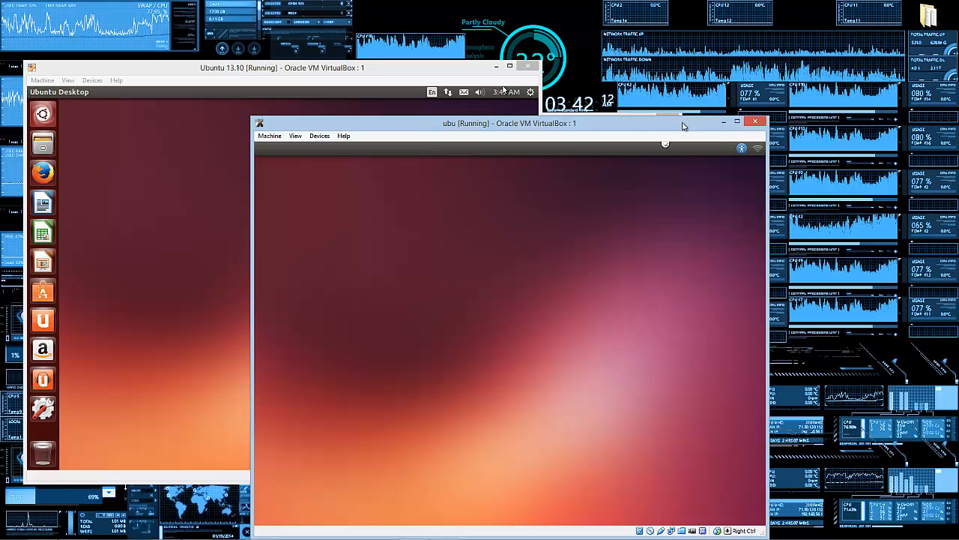
left_click_drag(681, 118, 685, 89)
left_click(759, 87)
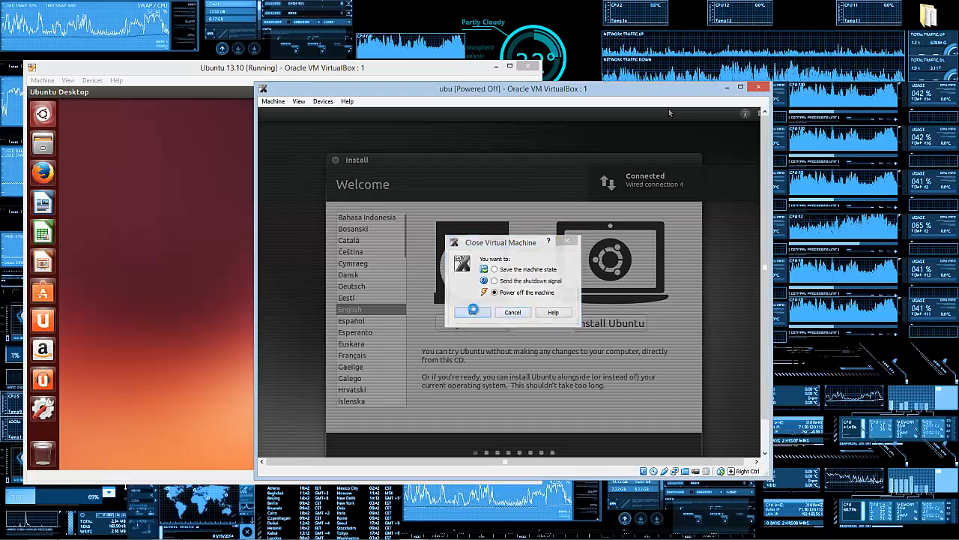
left_click(472, 311)
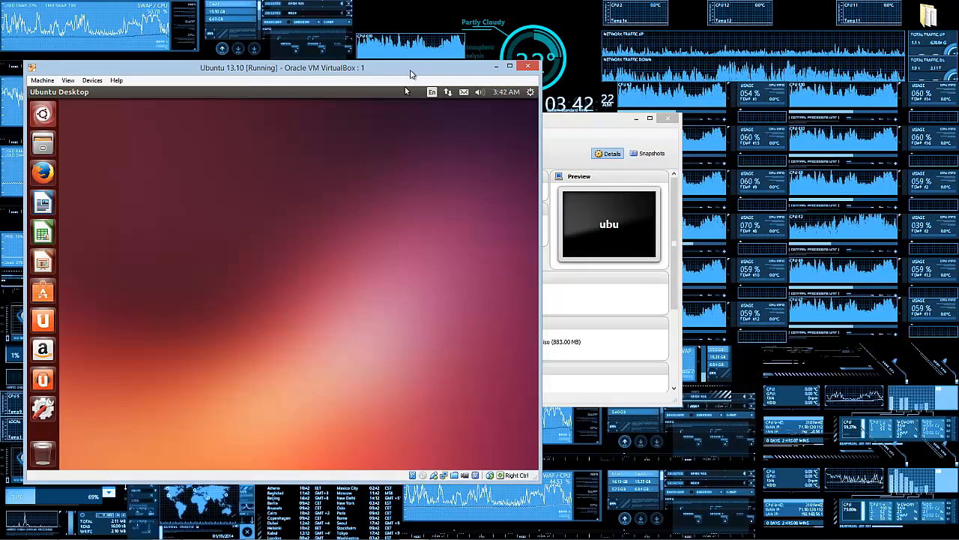
Step: Drag the Ubuntu 13.10 VM window right and down toward the screen centre
left_click_drag(428, 66, 633, 82)
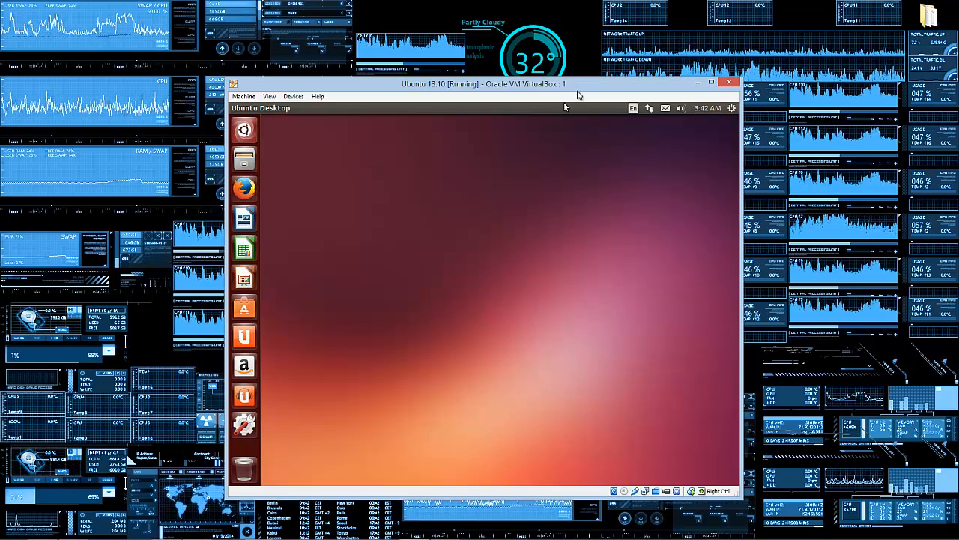
left_click_drag(581, 87, 653, 98)
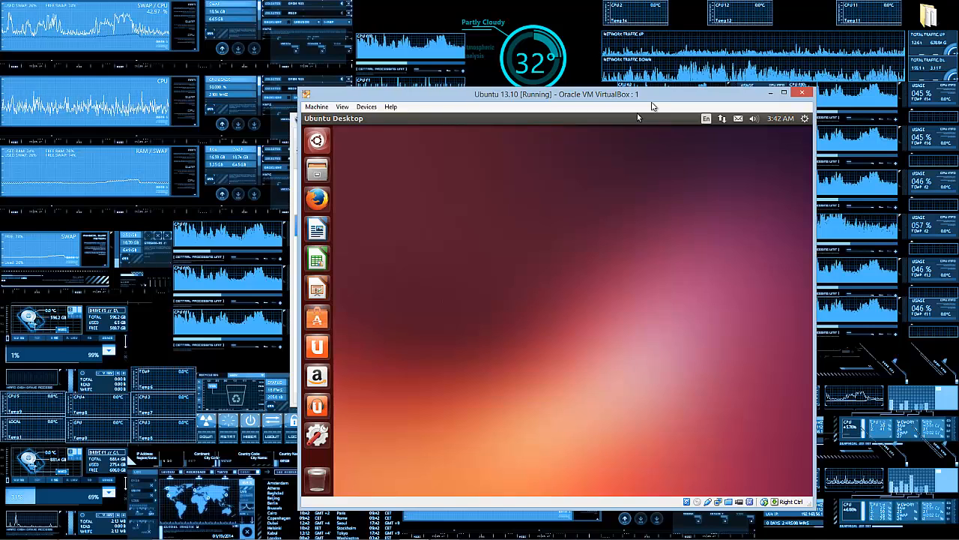